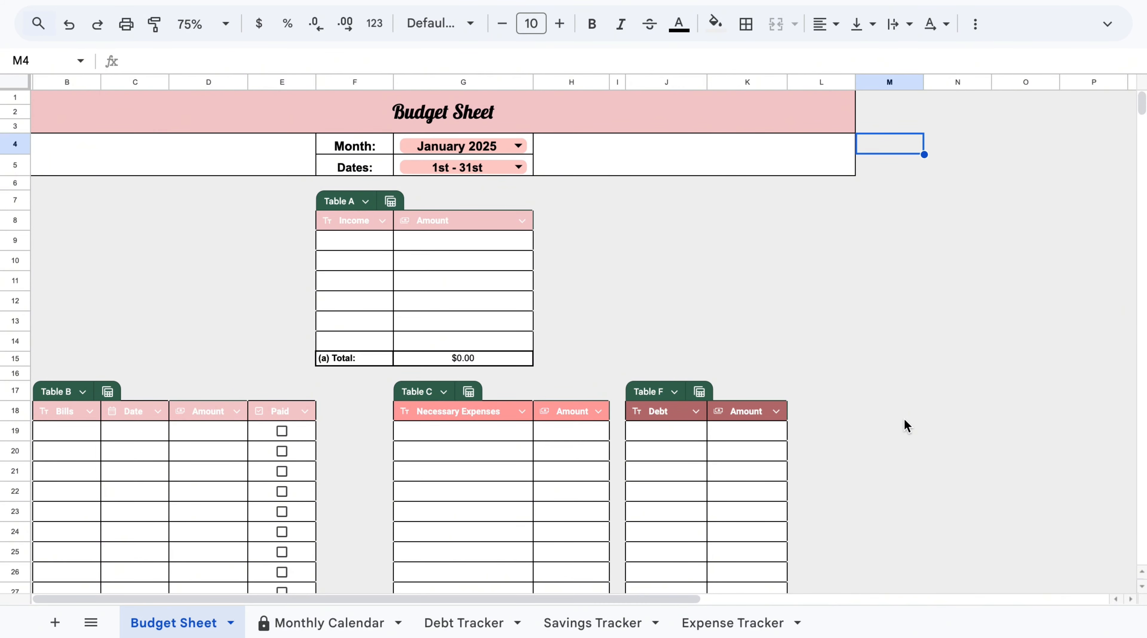
Try different date ranges for January 2025 in the Dates dropdown: 1st - 31st, 1st - 15th, 16th - 31st and 1st - 28th.
click(519, 146)
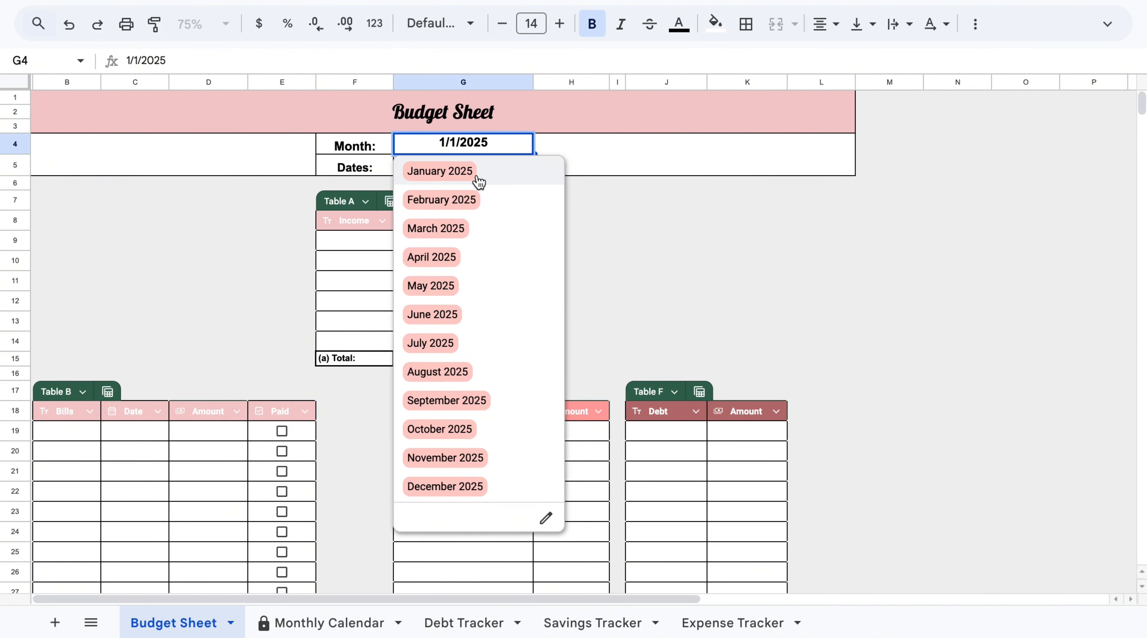
click(636, 266)
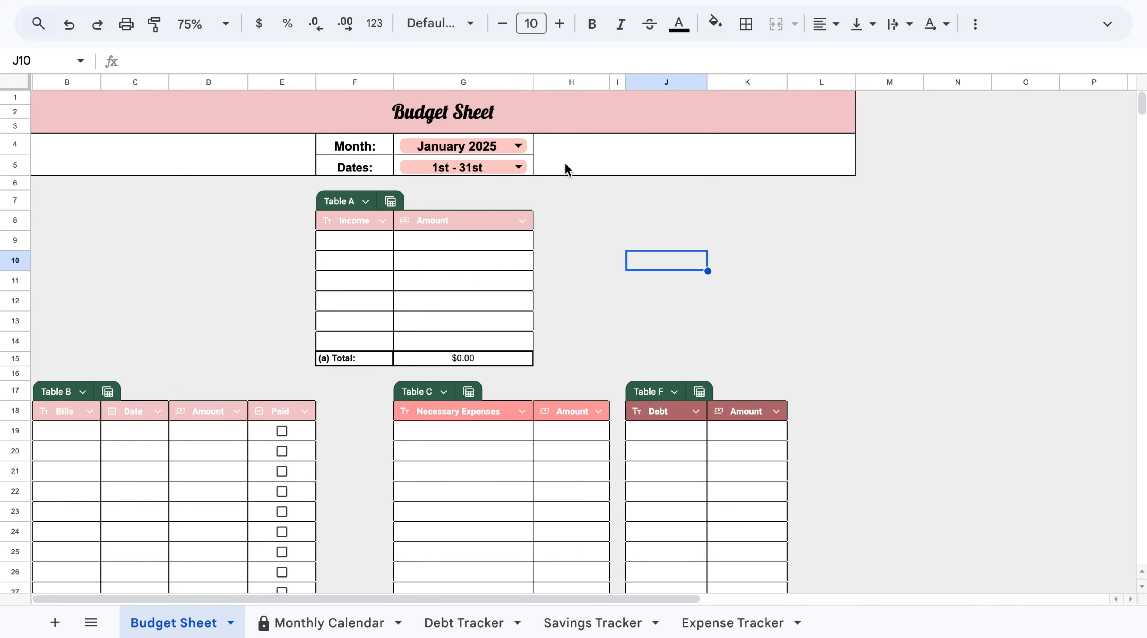
click(524, 167)
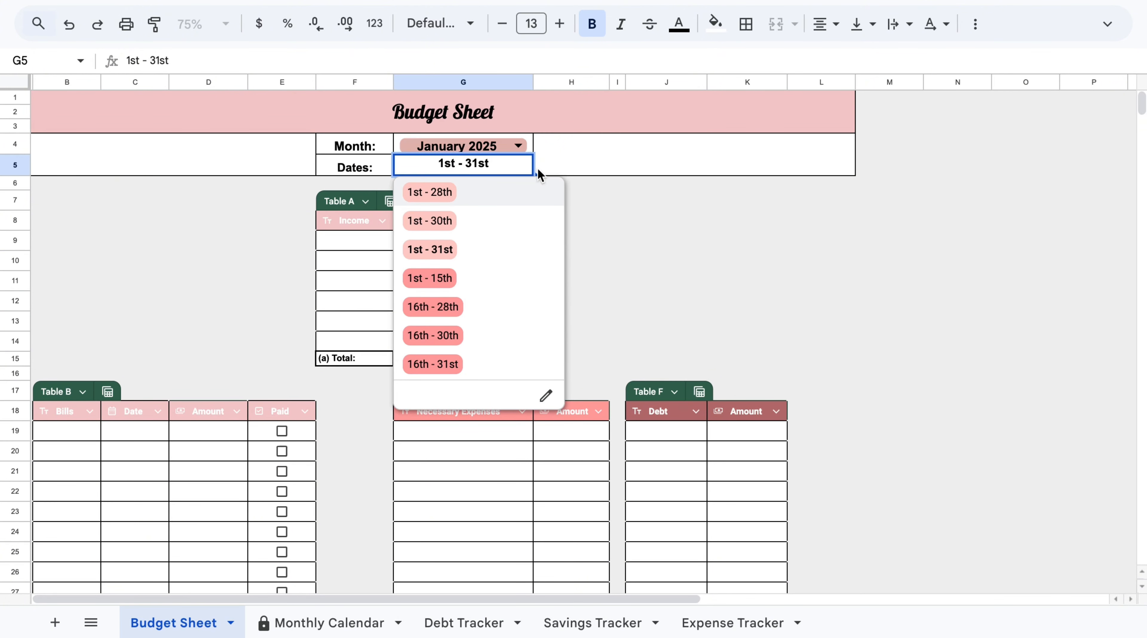
click(433, 251)
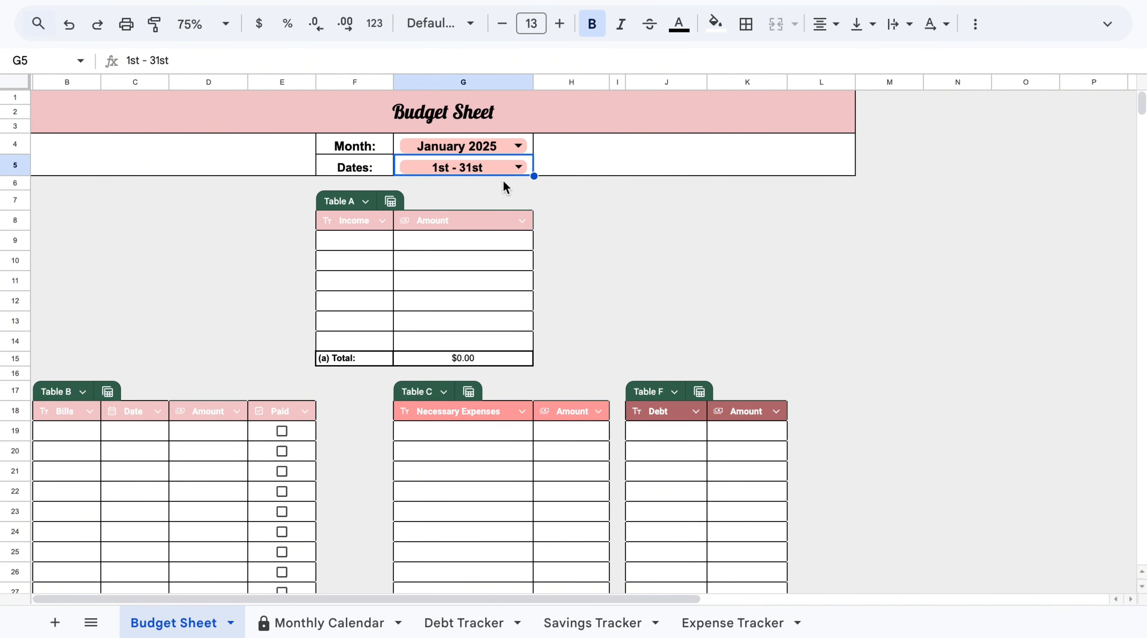
click(520, 168)
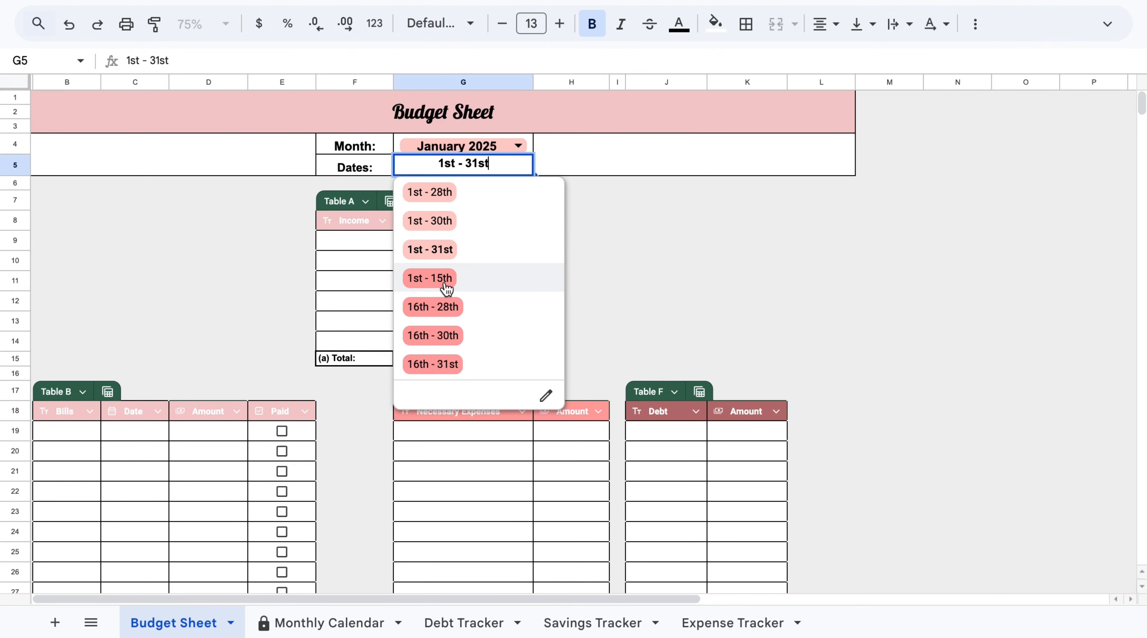
click(448, 280)
click(520, 167)
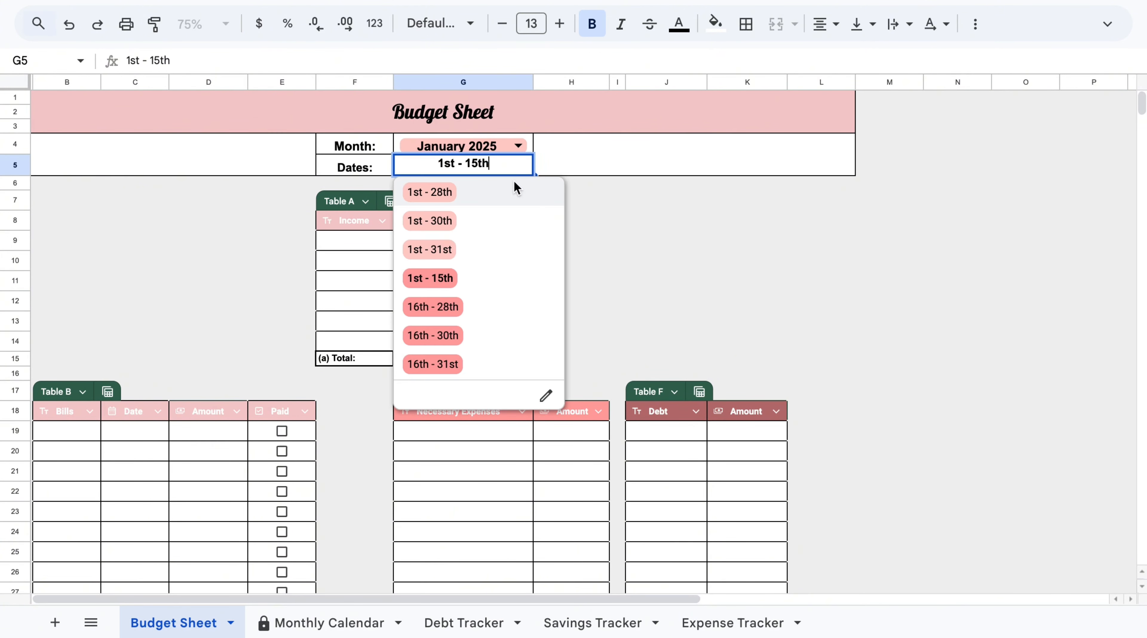
click(433, 364)
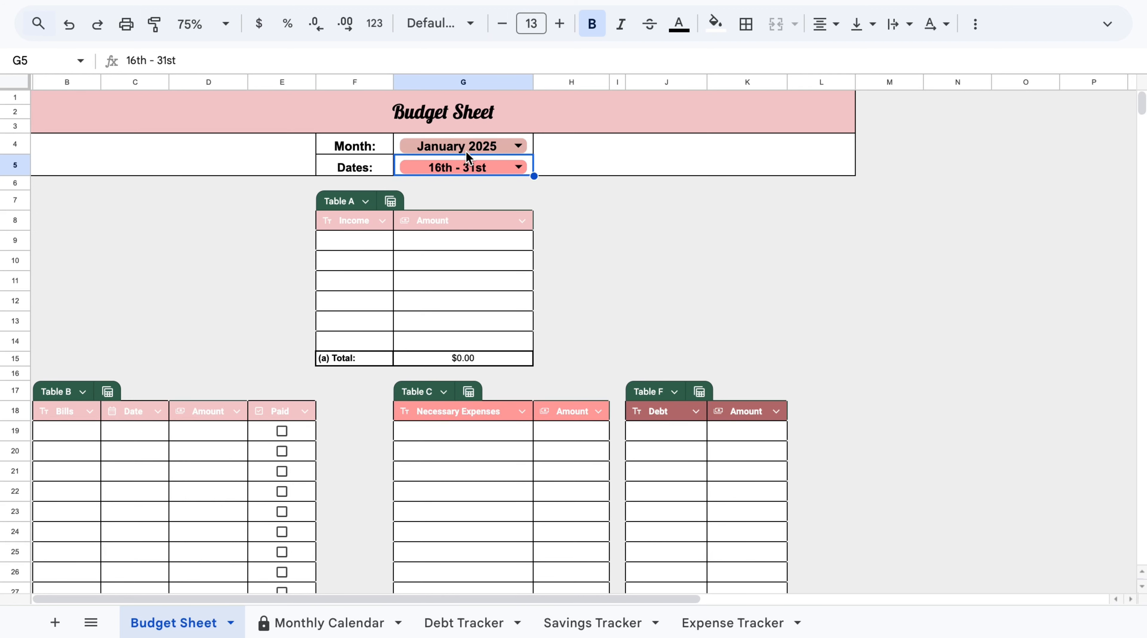
click(519, 166)
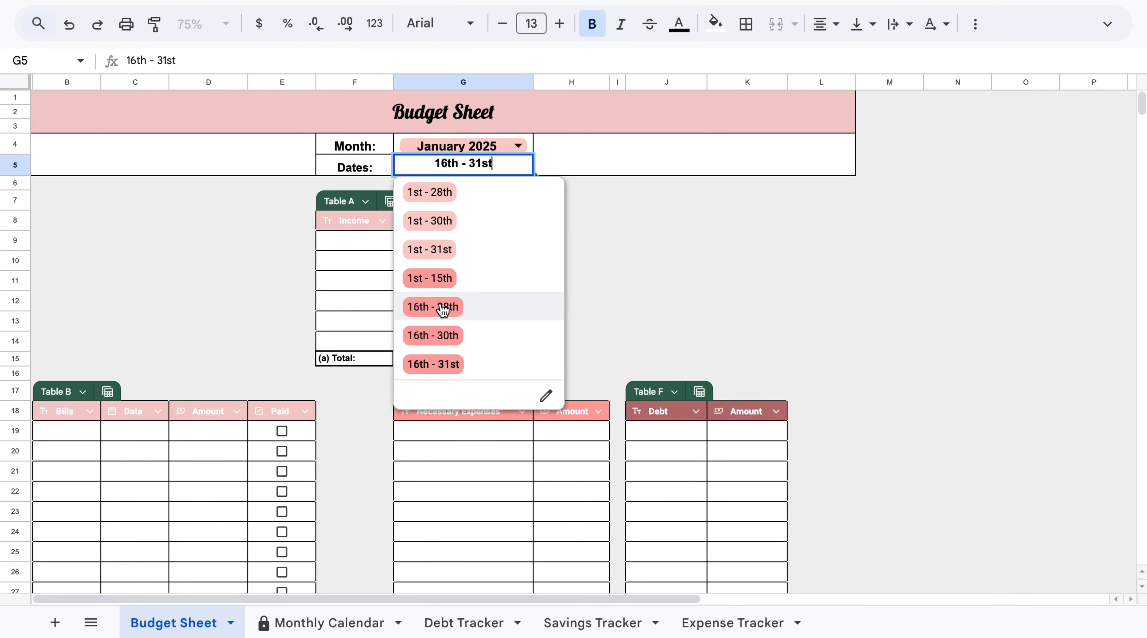
click(432, 197)
Switch the month to February 2025 and back to January 2025, then set the dates to 1st - 31st.
click(524, 142)
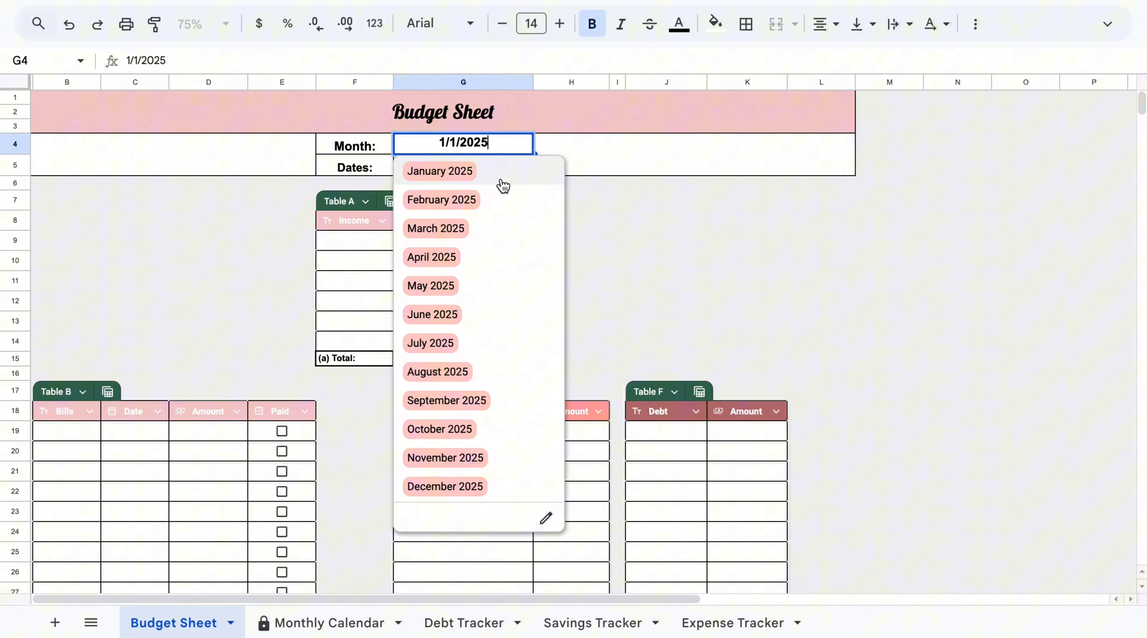
click(494, 200)
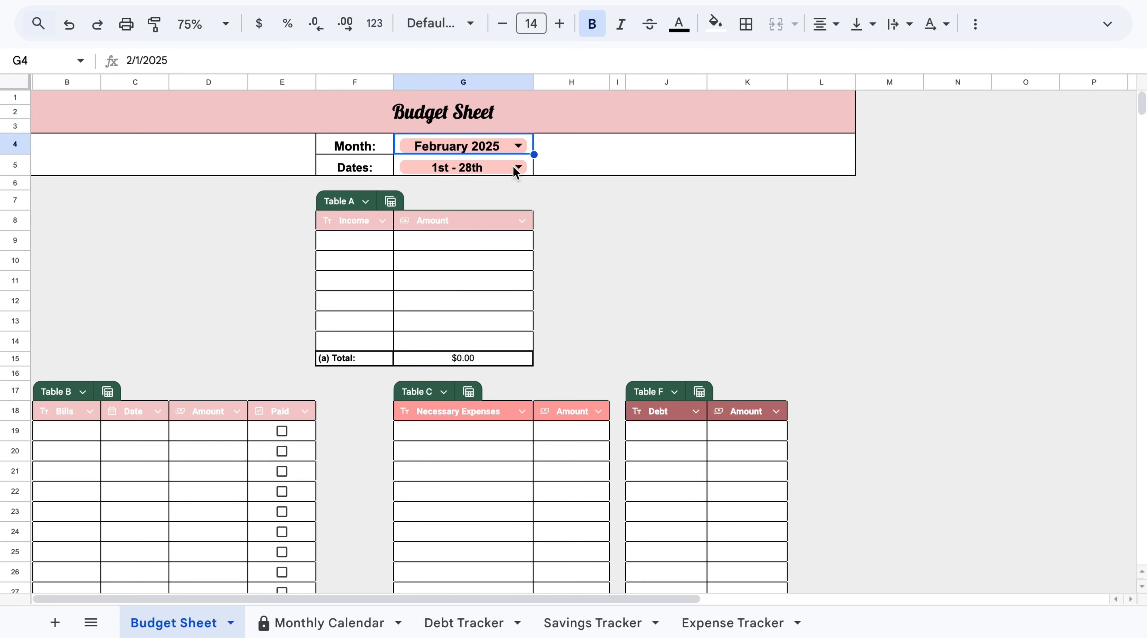
click(519, 148)
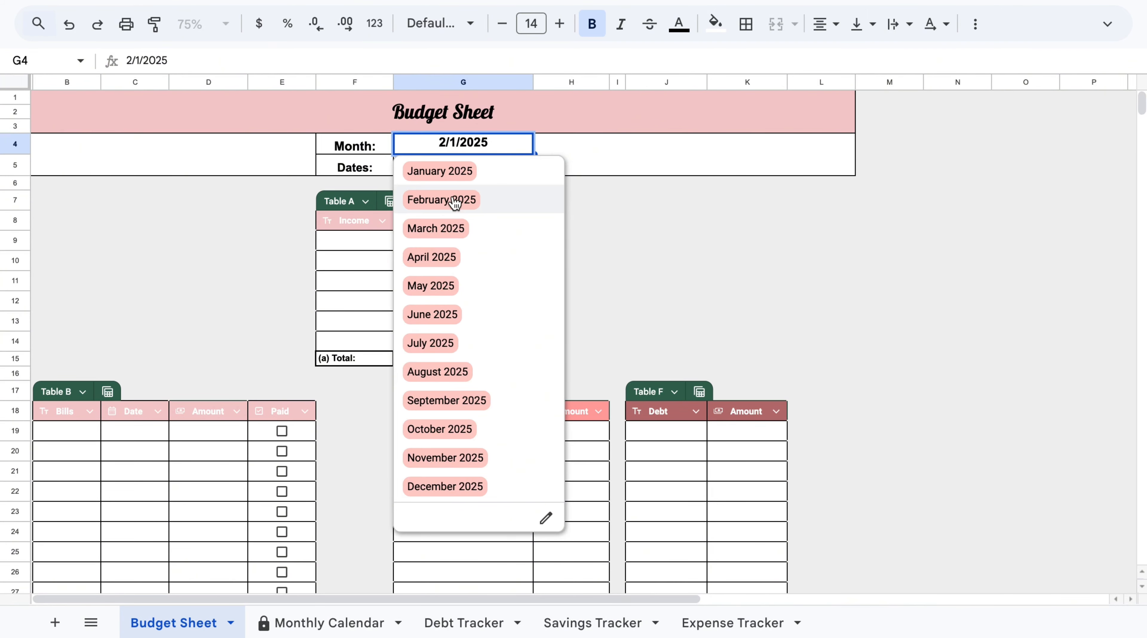
click(460, 170)
click(518, 168)
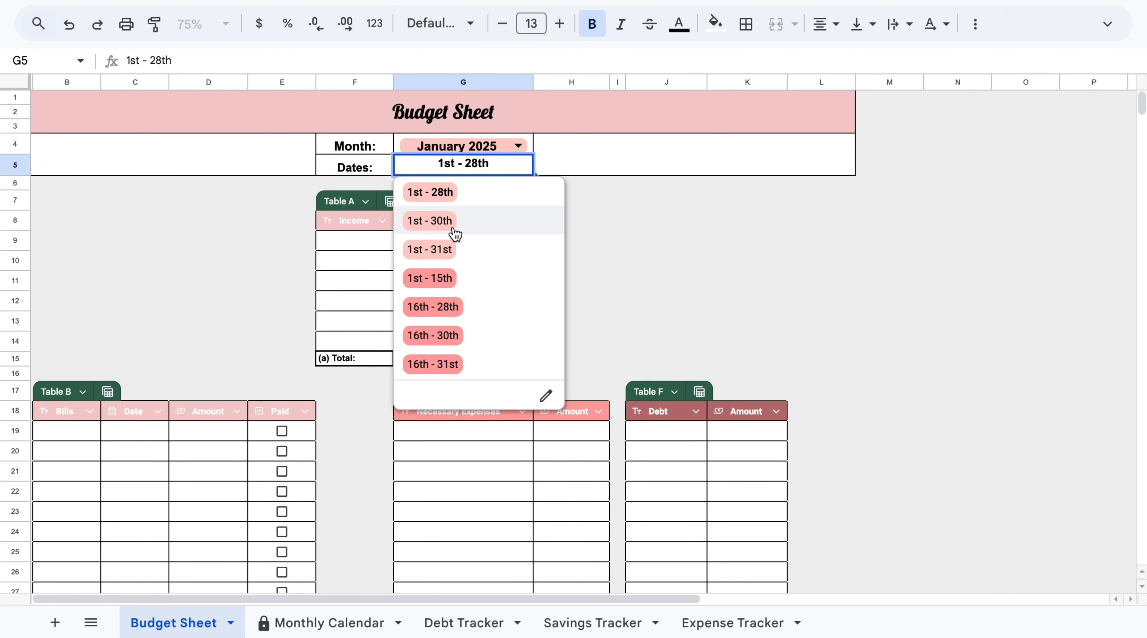
click(451, 248)
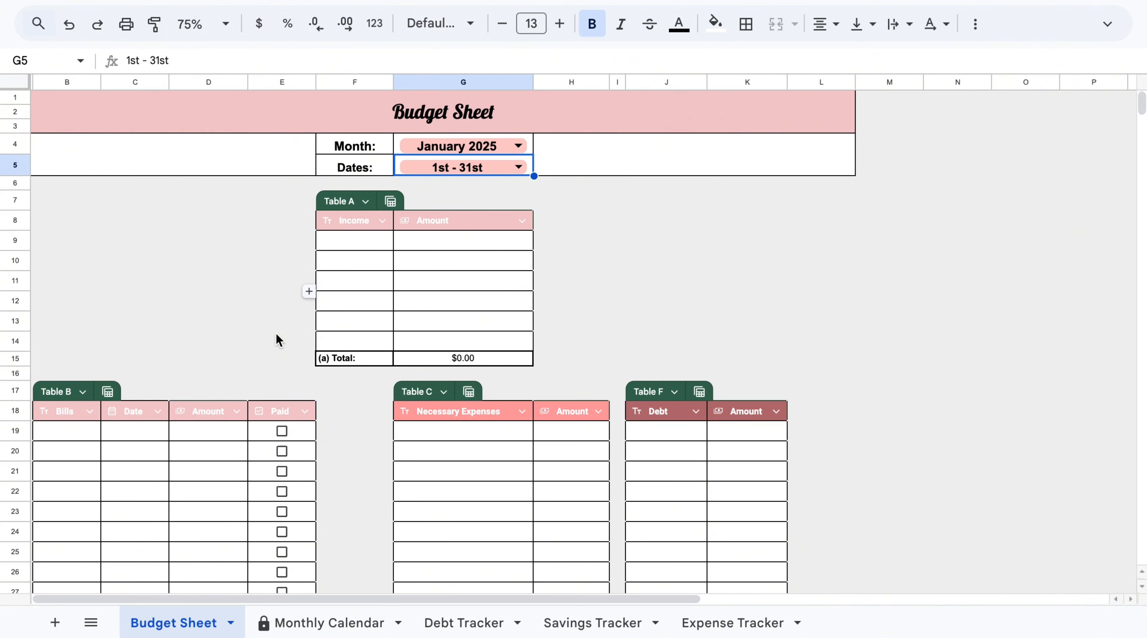
Enter the income sources JOB #1, PART TIME and GIFT in Table A's Income column.
click(350, 243)
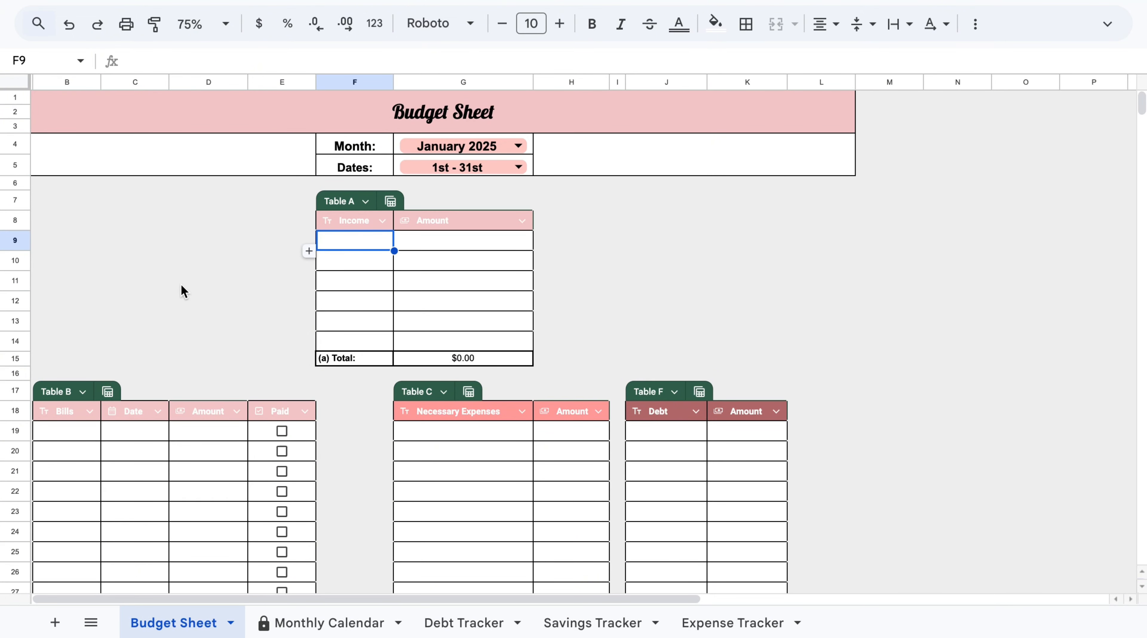
text(JOB)
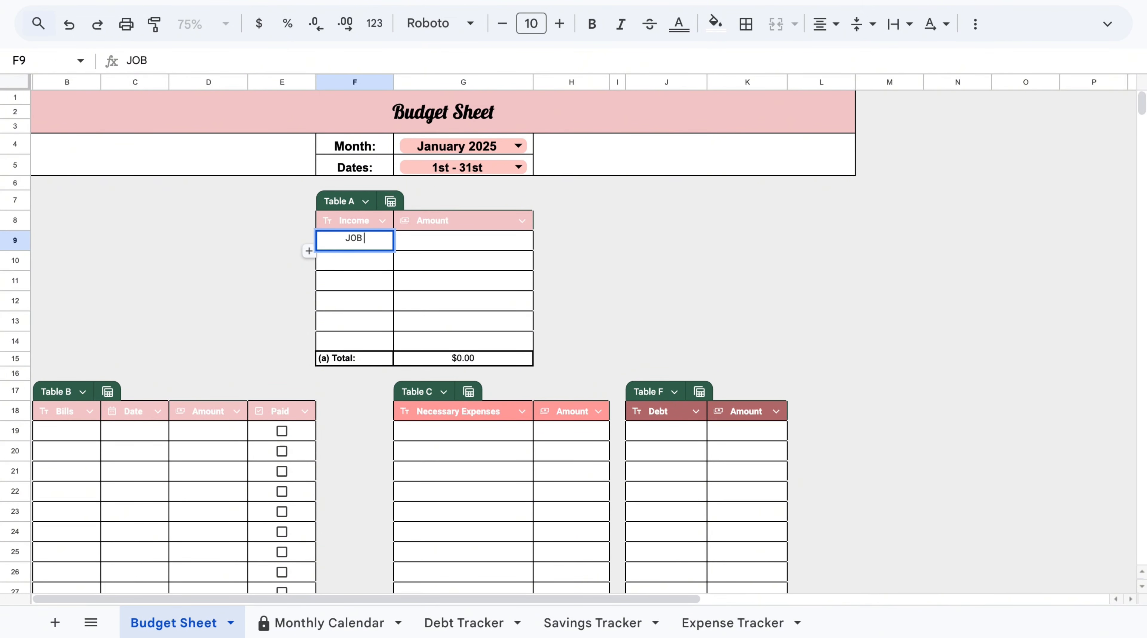
text( #1)
click(419, 242)
click(377, 261)
text(PA)
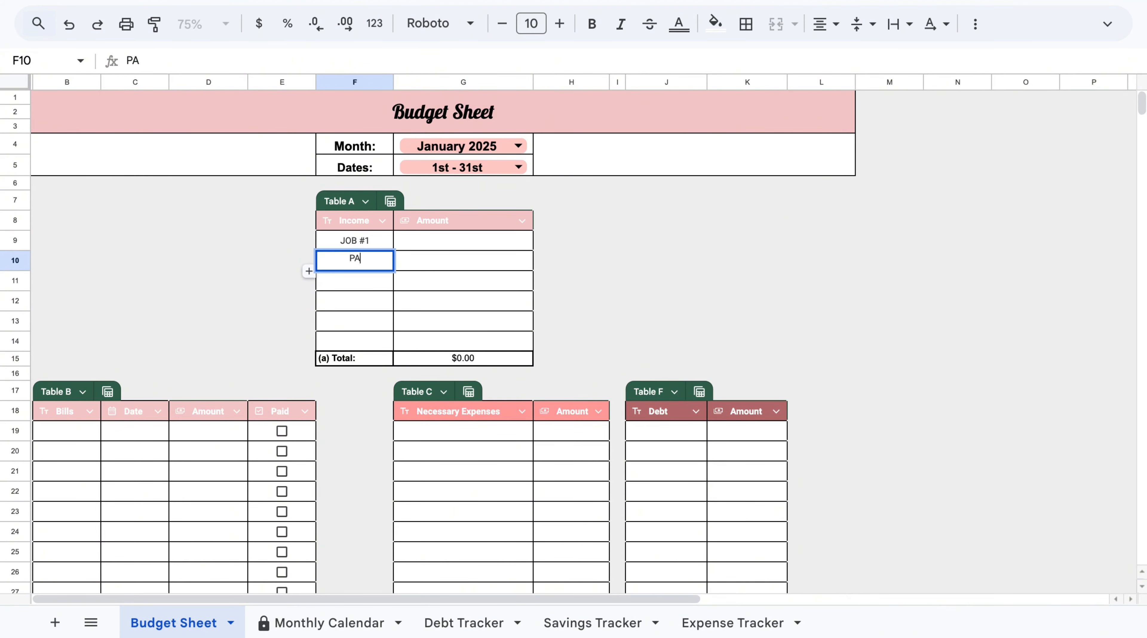
text(RT TIME)
click(382, 285)
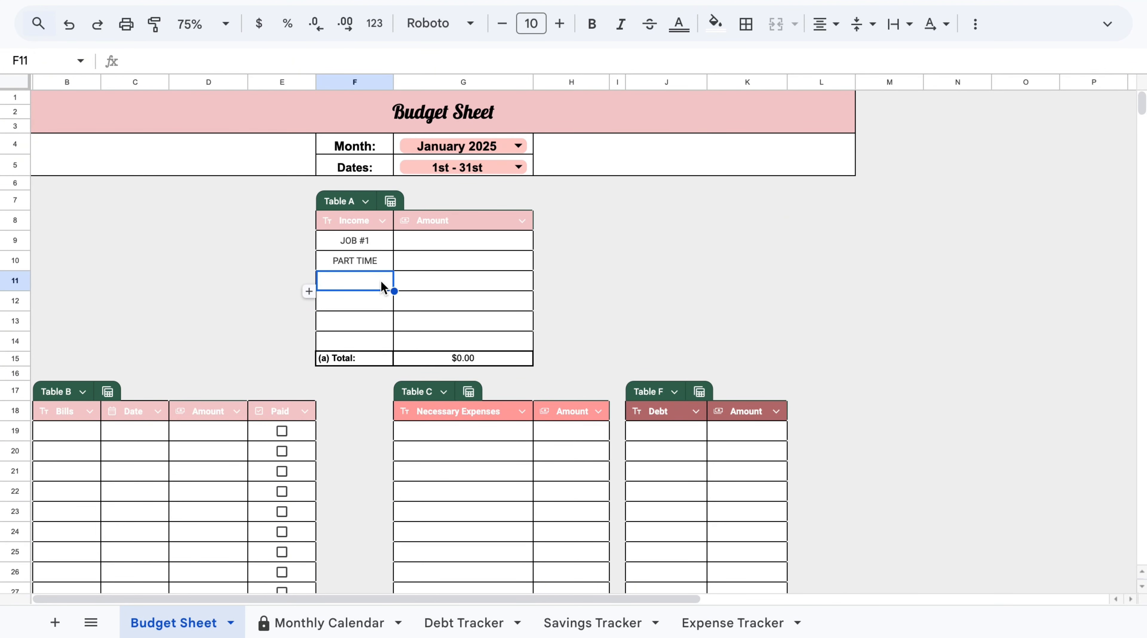
text(GIFT)
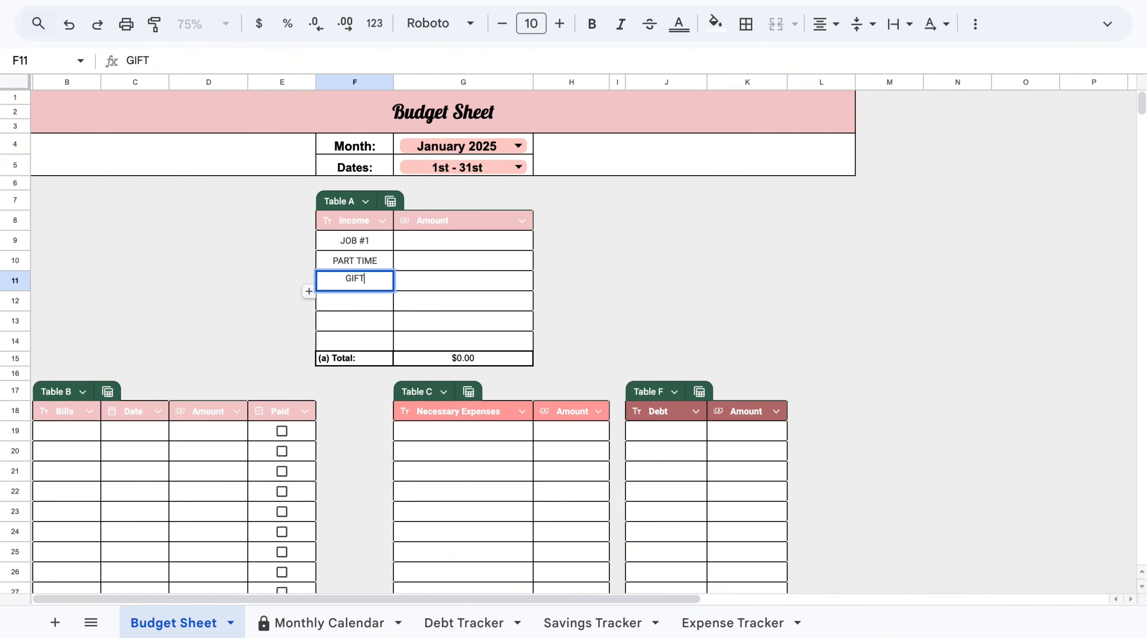
Enter the income amounts 5000, 2000 and 500 for JOB #1, PART TIME and GIFT.
click(469, 242)
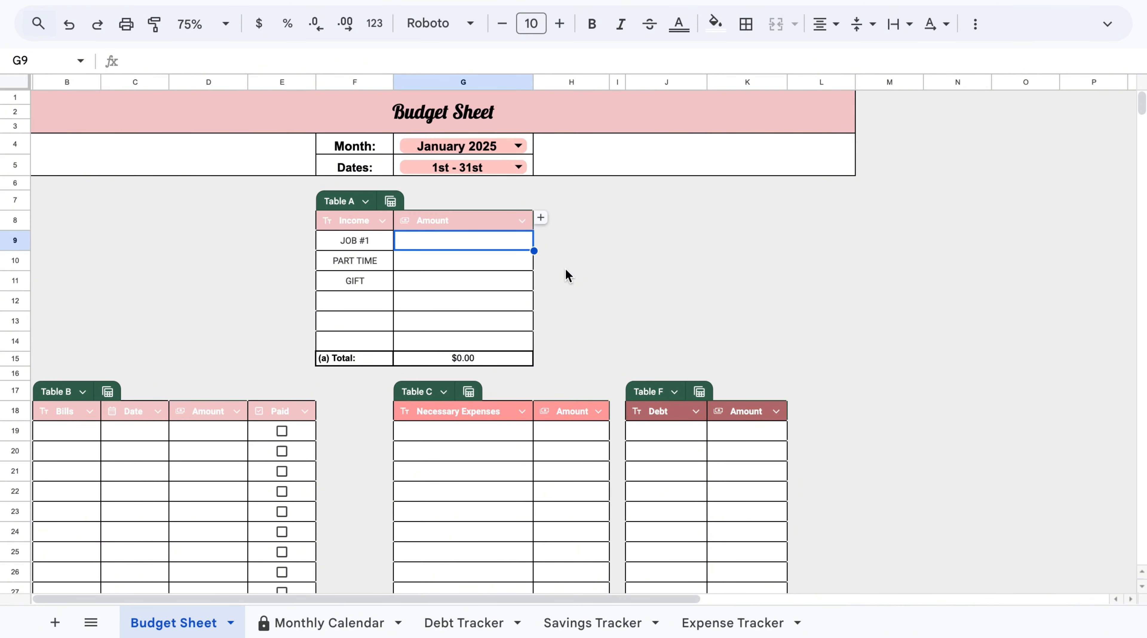
text(5000)
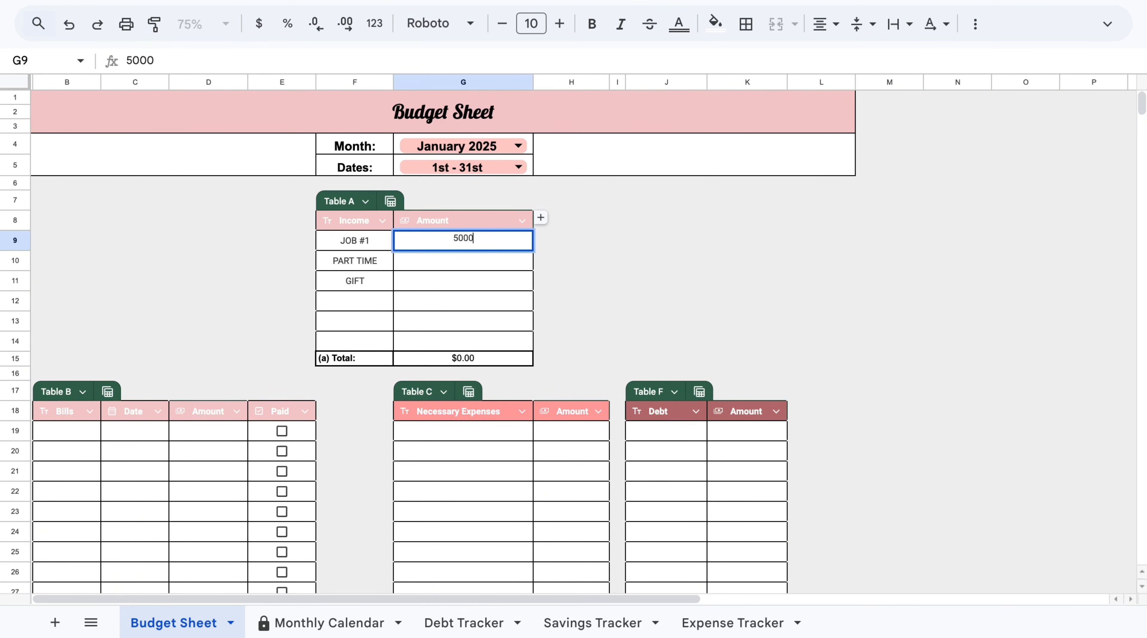
key(Return)
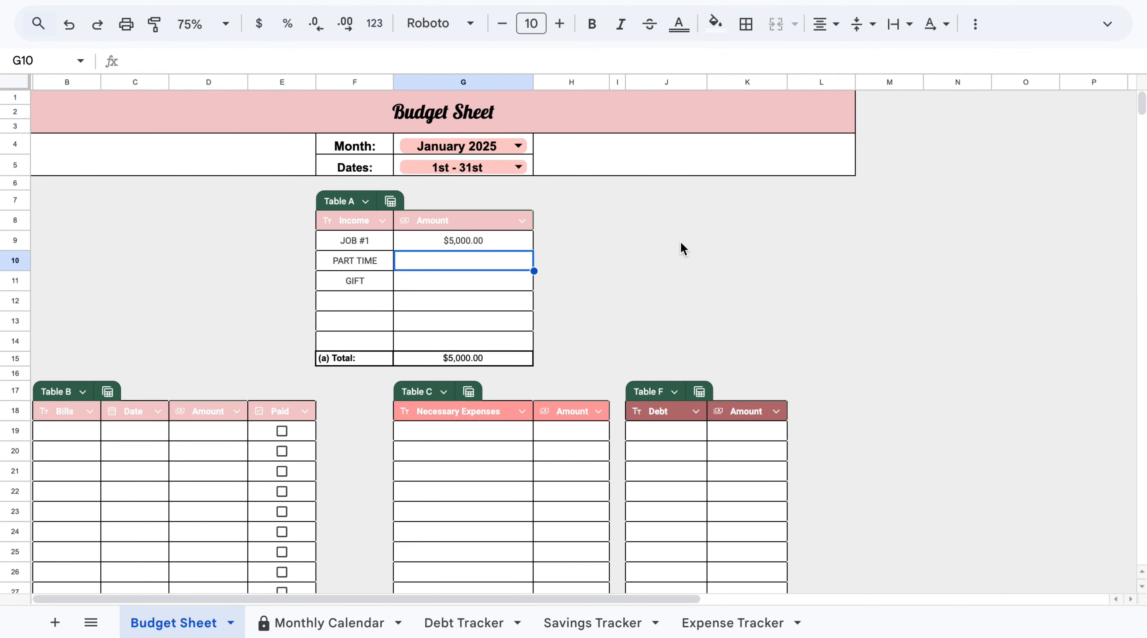
text(2000)
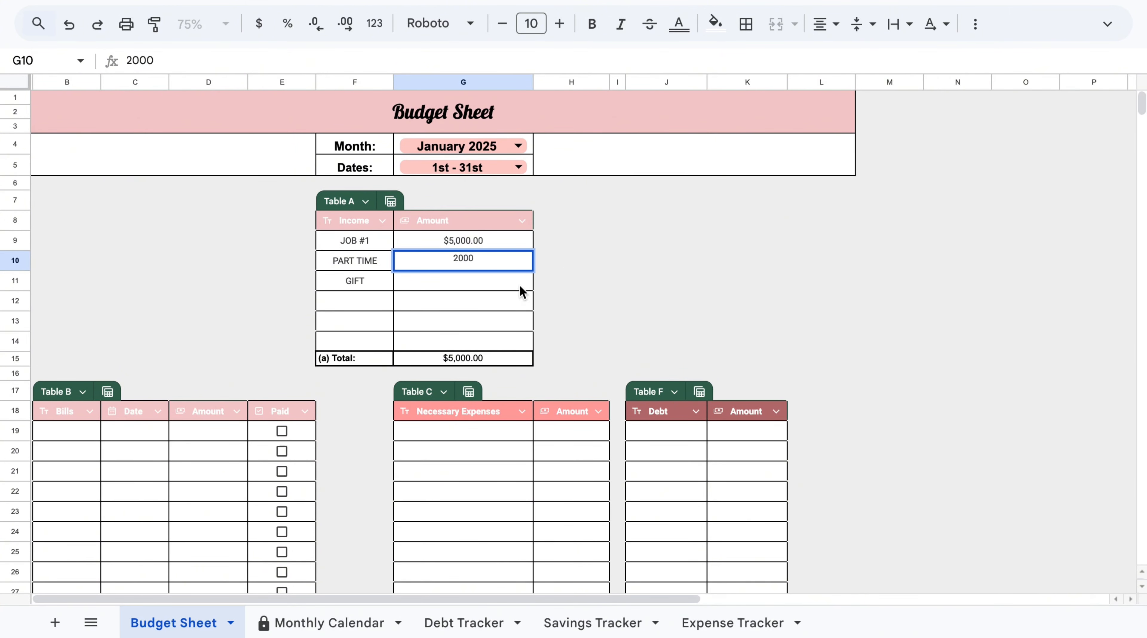
click(521, 287)
text(500)
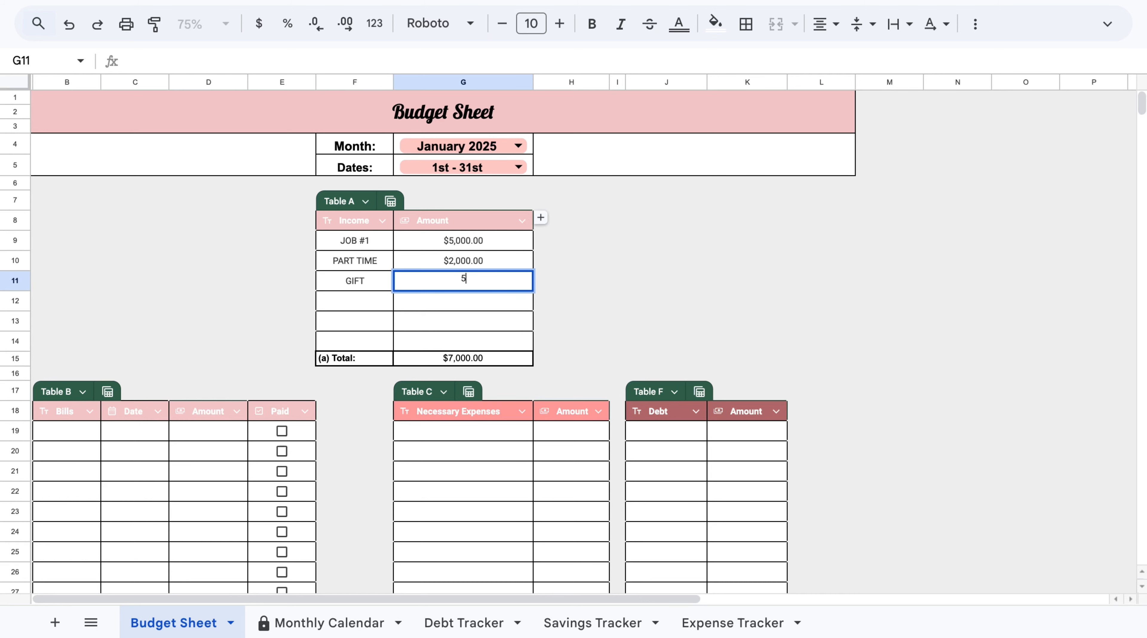
click(562, 276)
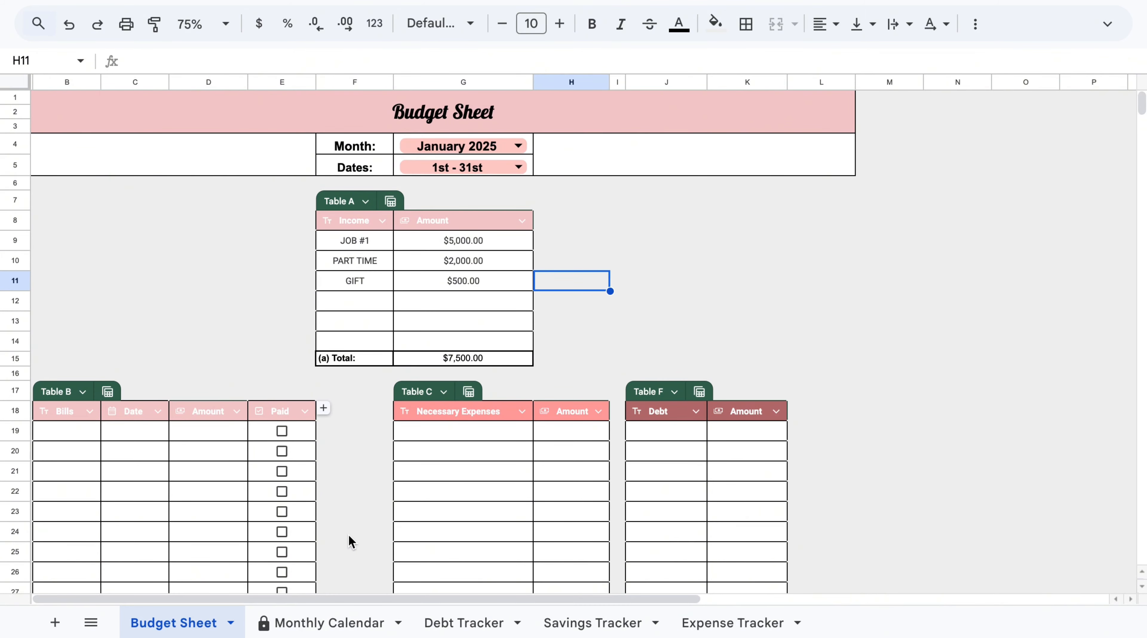
Enter RENT and CAR NOTE as the first two bills in Table B's Bills column.
scroll(348, 542, down, 2)
scroll(349, 535, down, 6)
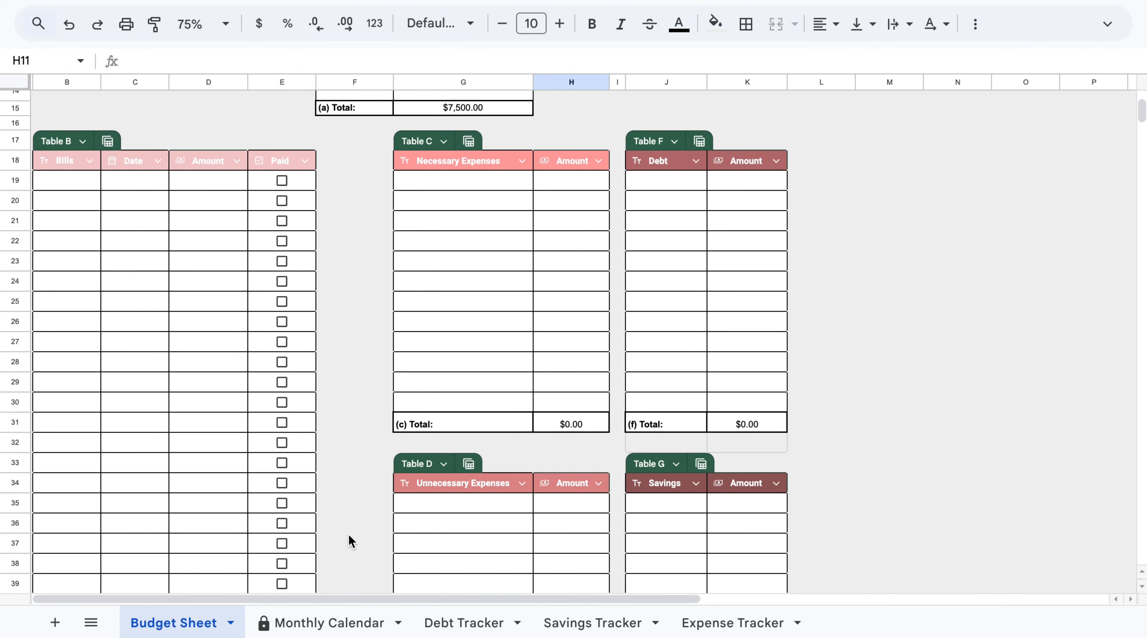
click(63, 178)
text(RENT)
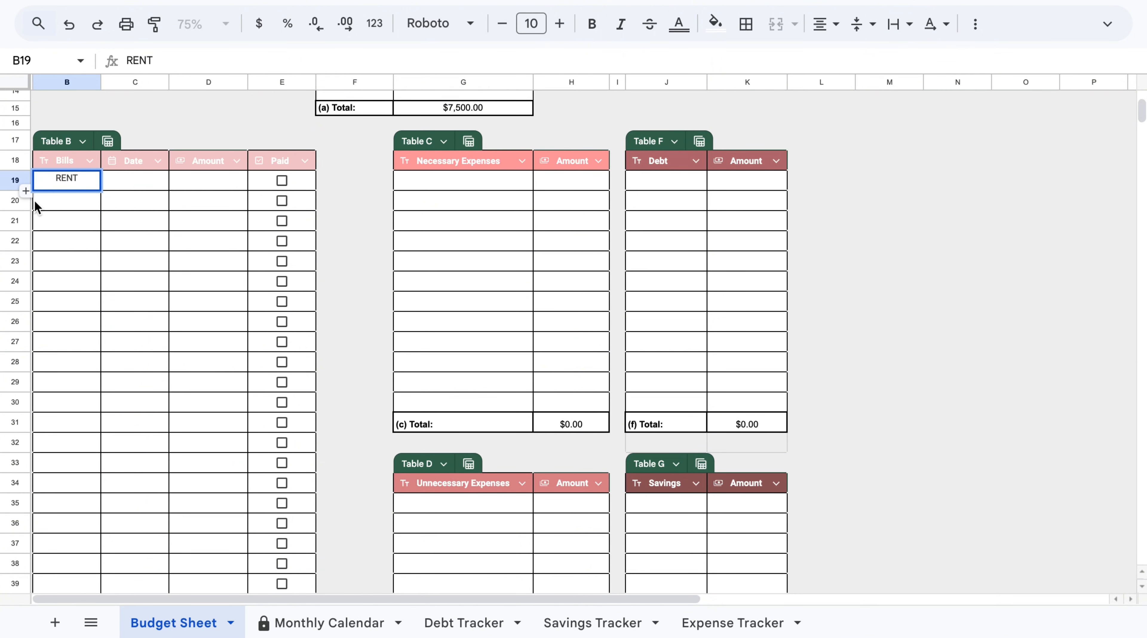
click(63, 202)
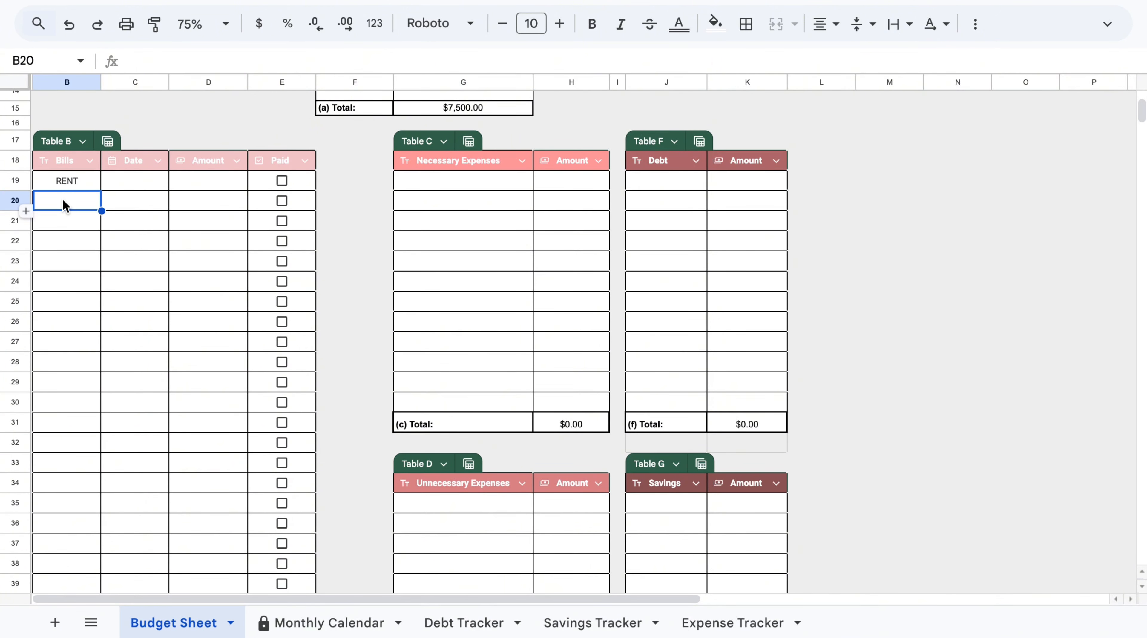
text(CARE)
key(BackSpace)
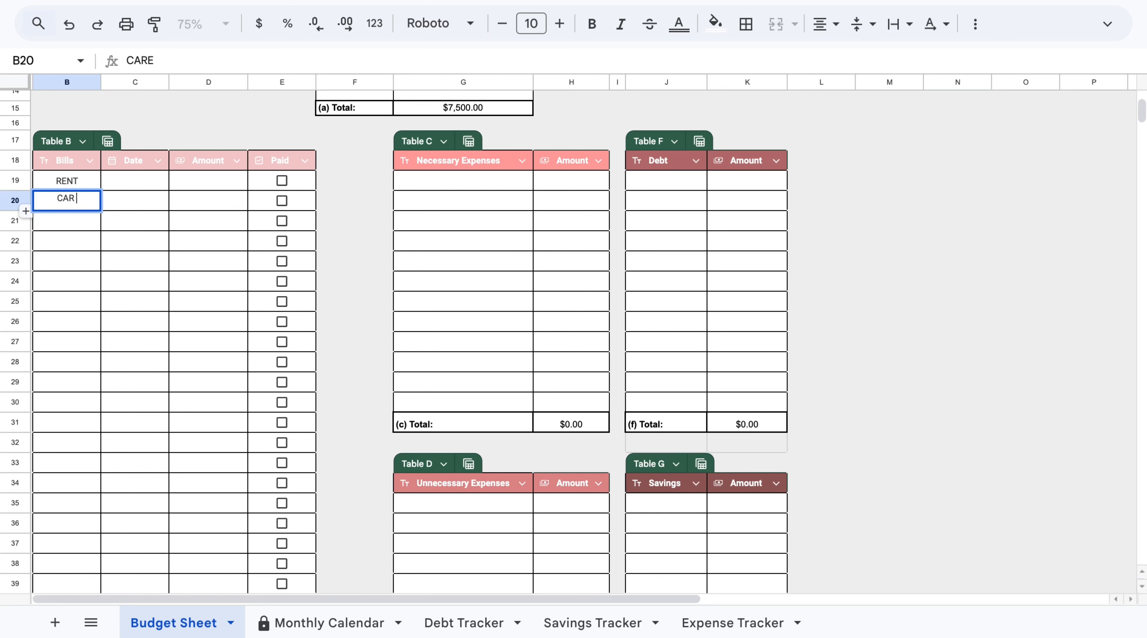
text(NOTE)
Add the bills INSURANCE, WIFI and CELL PHONE below CAR NOTE in Table B.
click(88, 221)
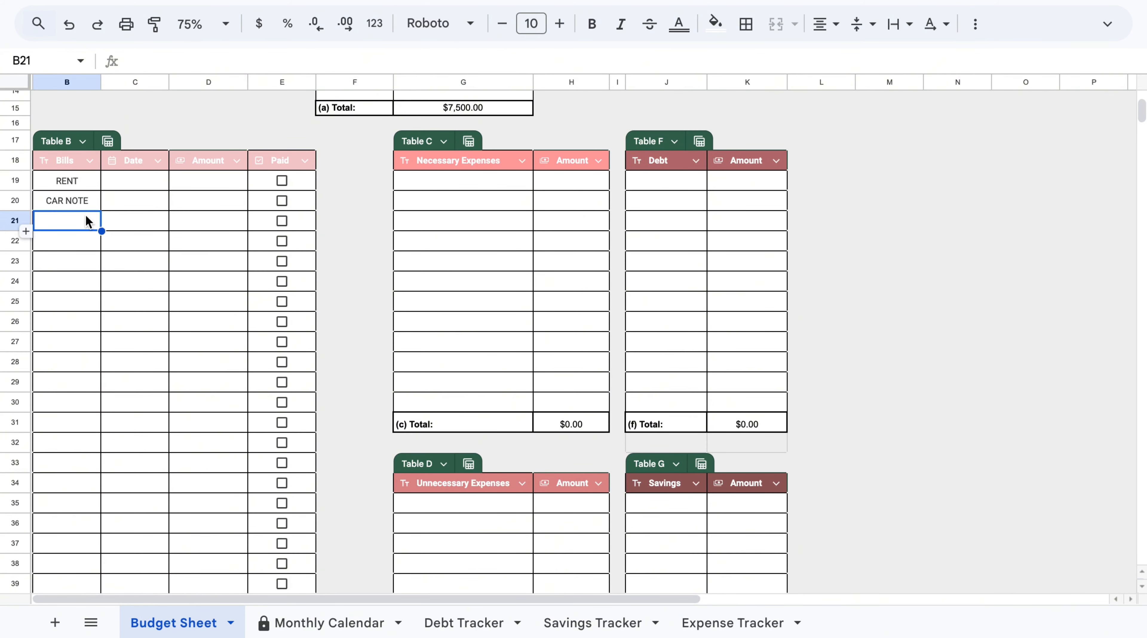
text(INSURAN)
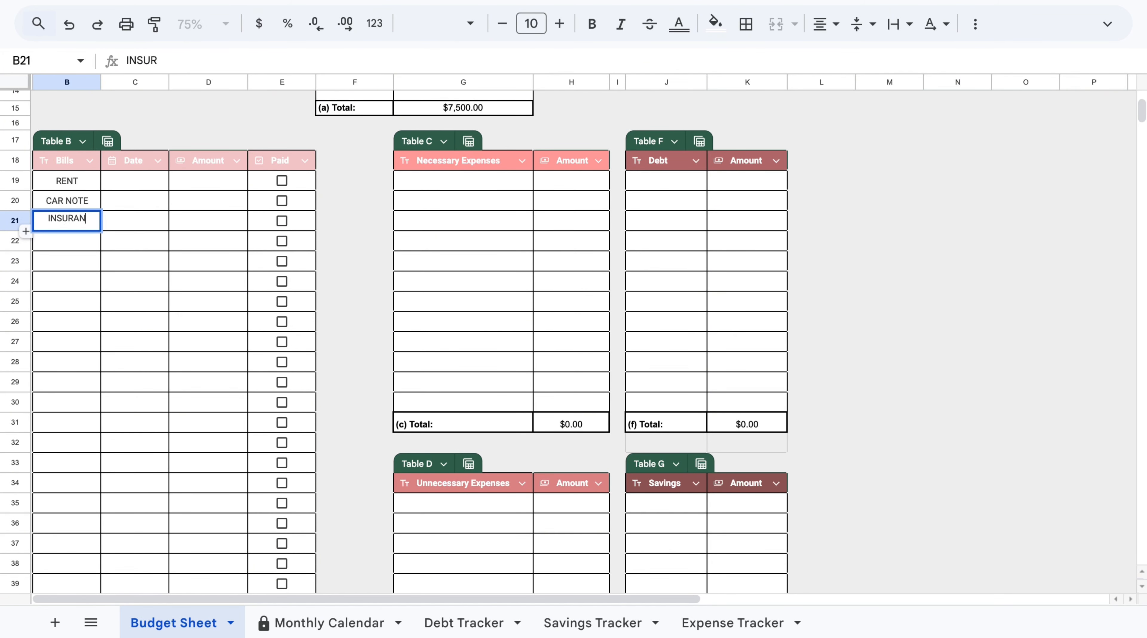
text(CE)
click(71, 246)
text(WIFI)
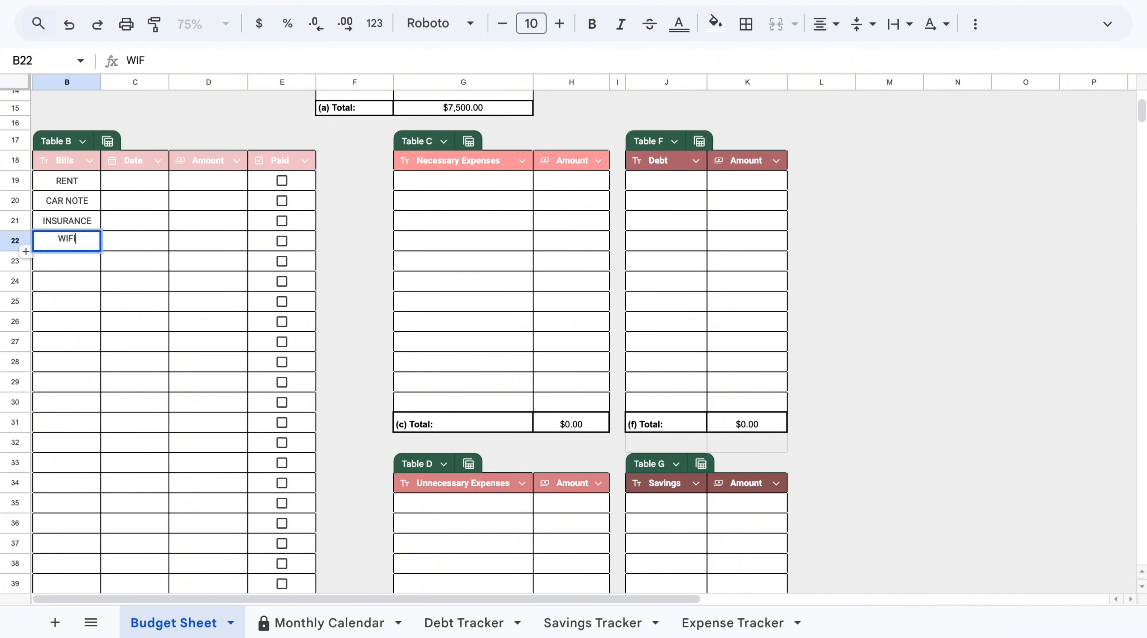
click(65, 264)
text(CELL)
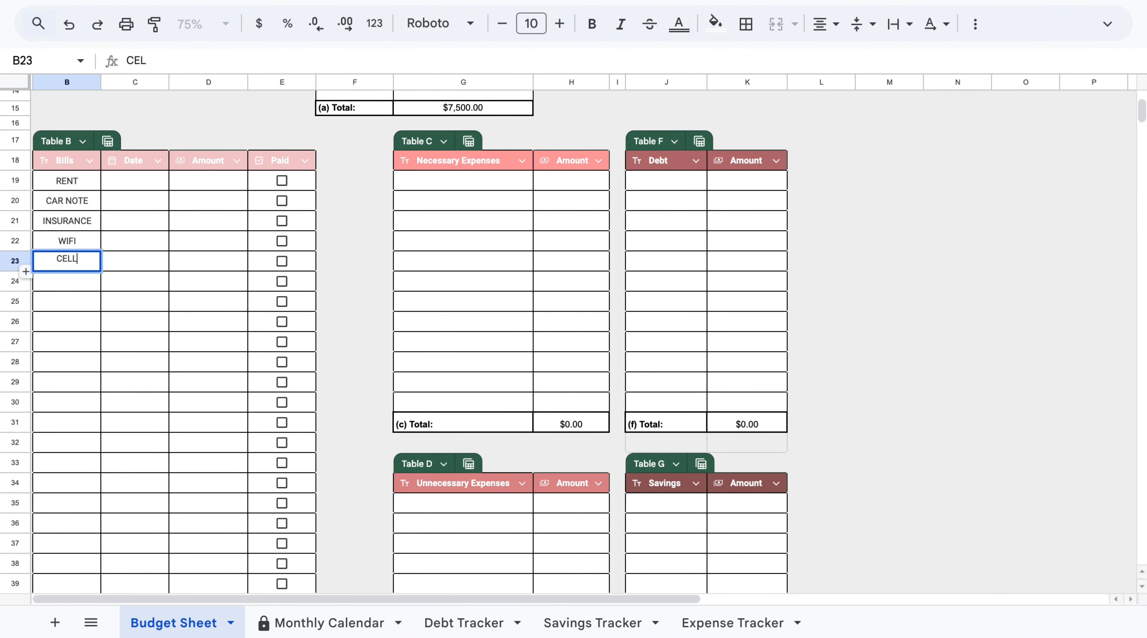
text( PHONE)
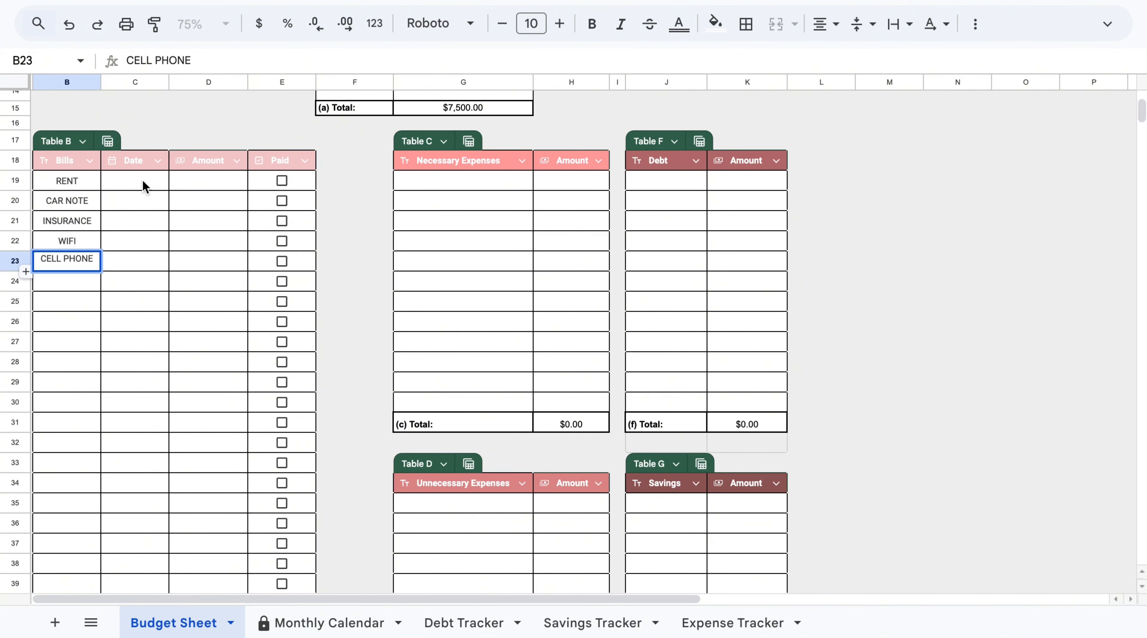
Enter the dates 1/1/2025 and 1/2/2025 for RENT and CAR NOTE in Table B's Date column.
click(144, 183)
text(1/)
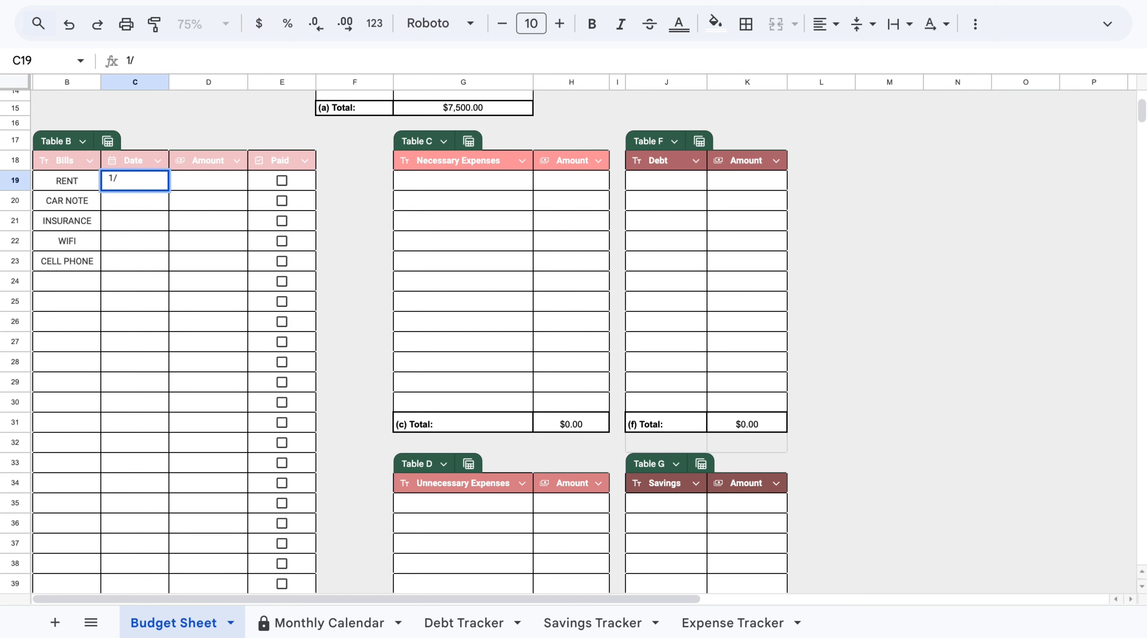
text(1/25)
click(146, 203)
text(1/2)
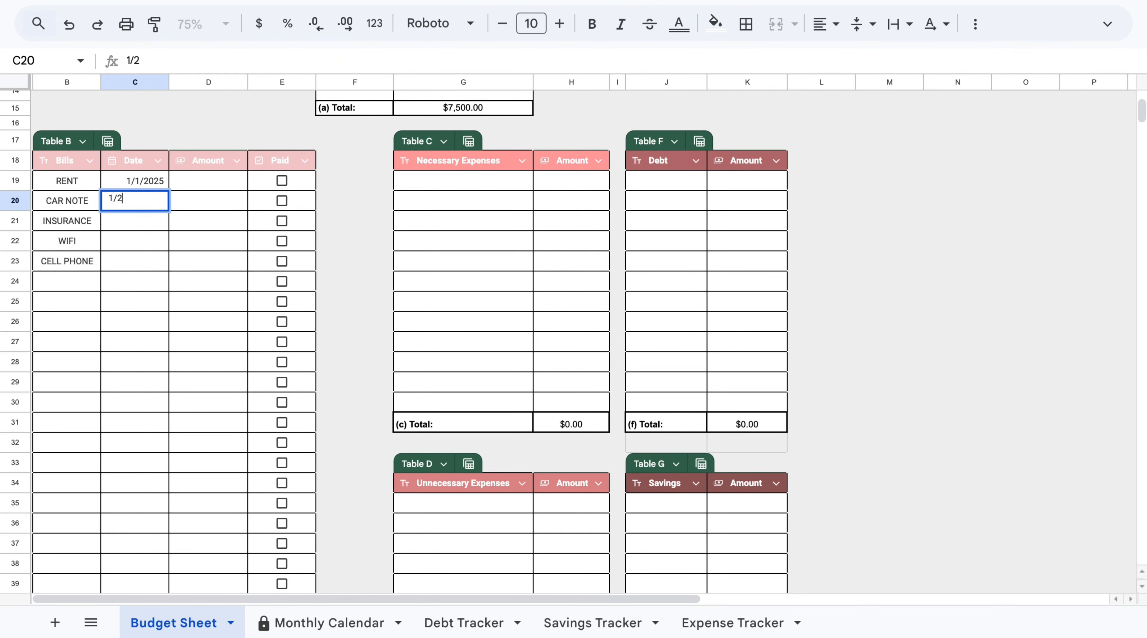
text(/2025)
Enter the dates 1/15/2025, 1/26/2025 and 1/28/2025 for INSURANCE, WIFI and CELL PHONE.
click(147, 218)
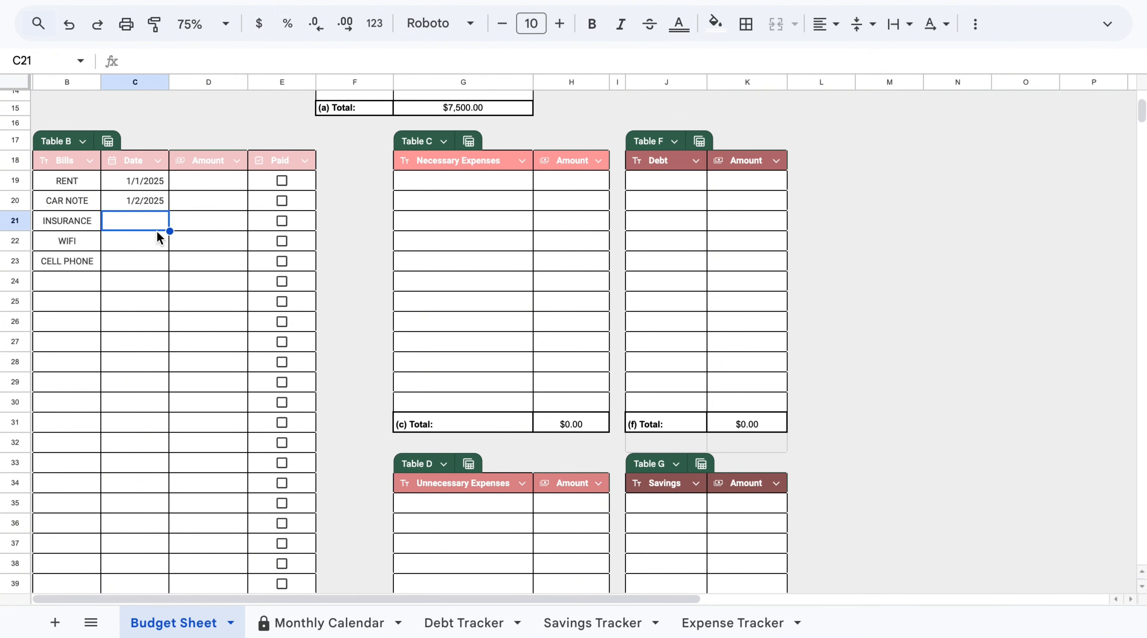
text(1/15/)
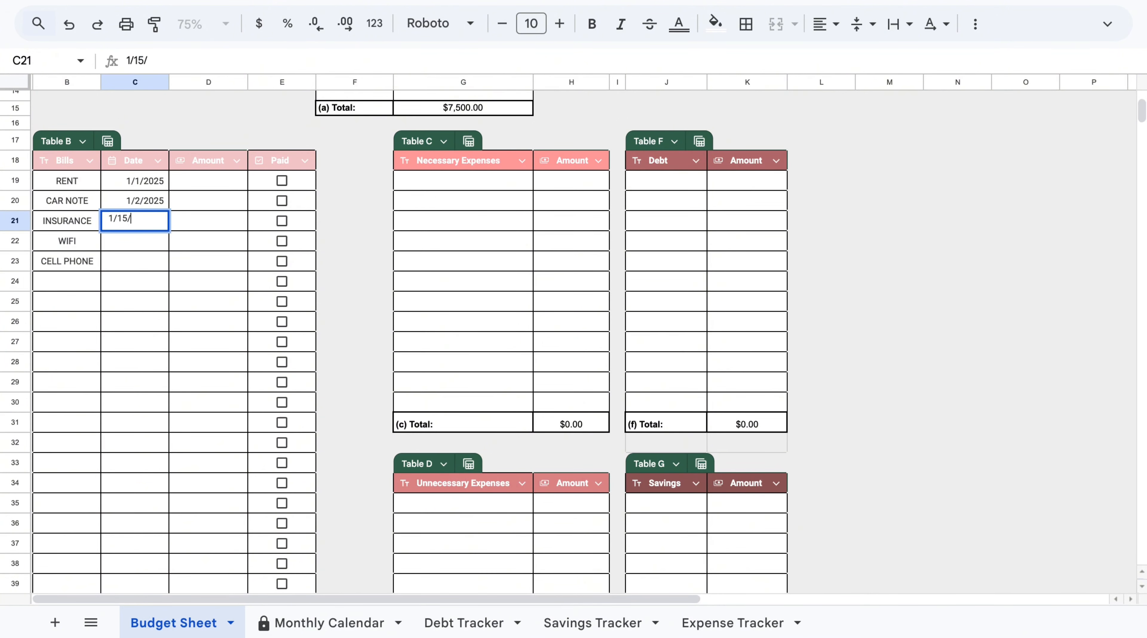
text(2025)
click(148, 236)
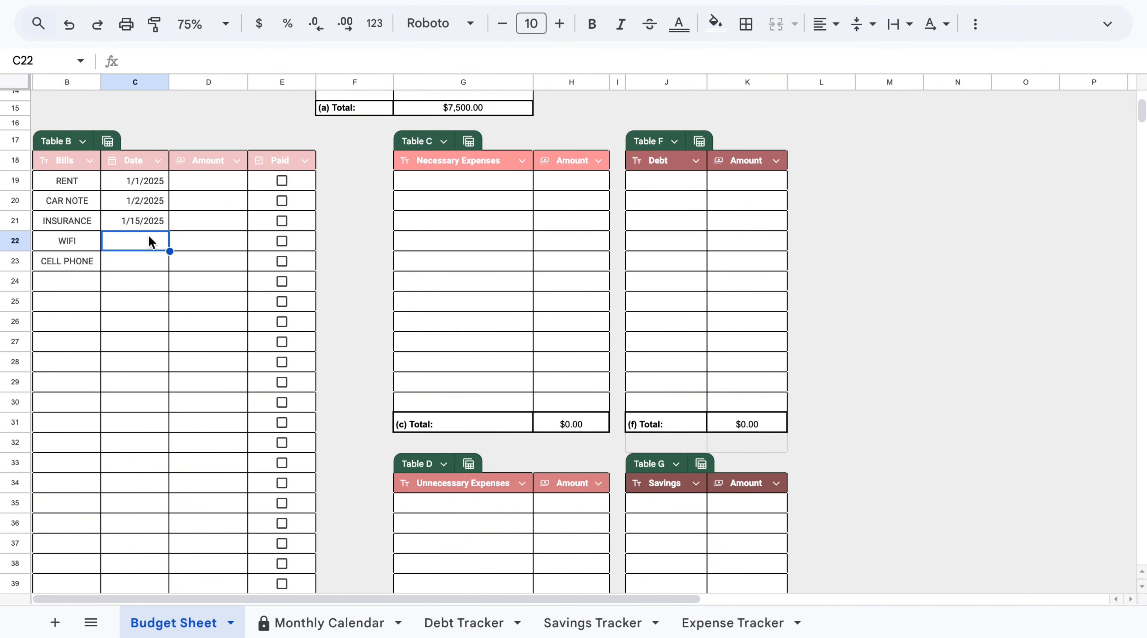
text(1/)
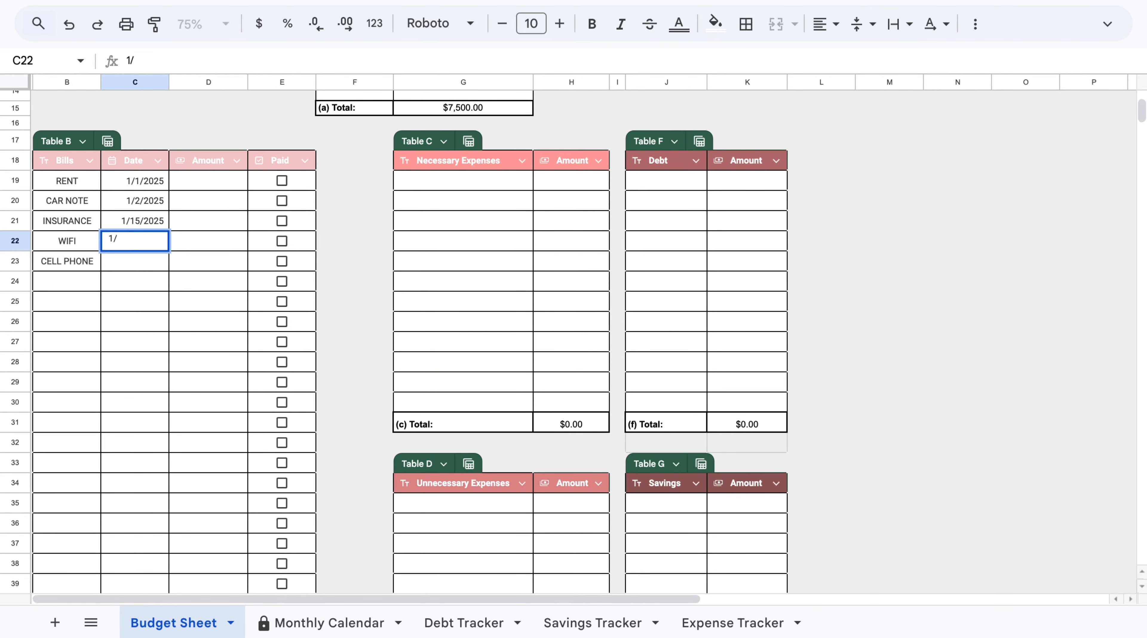
text(26/25)
key(Return)
text(1/28)
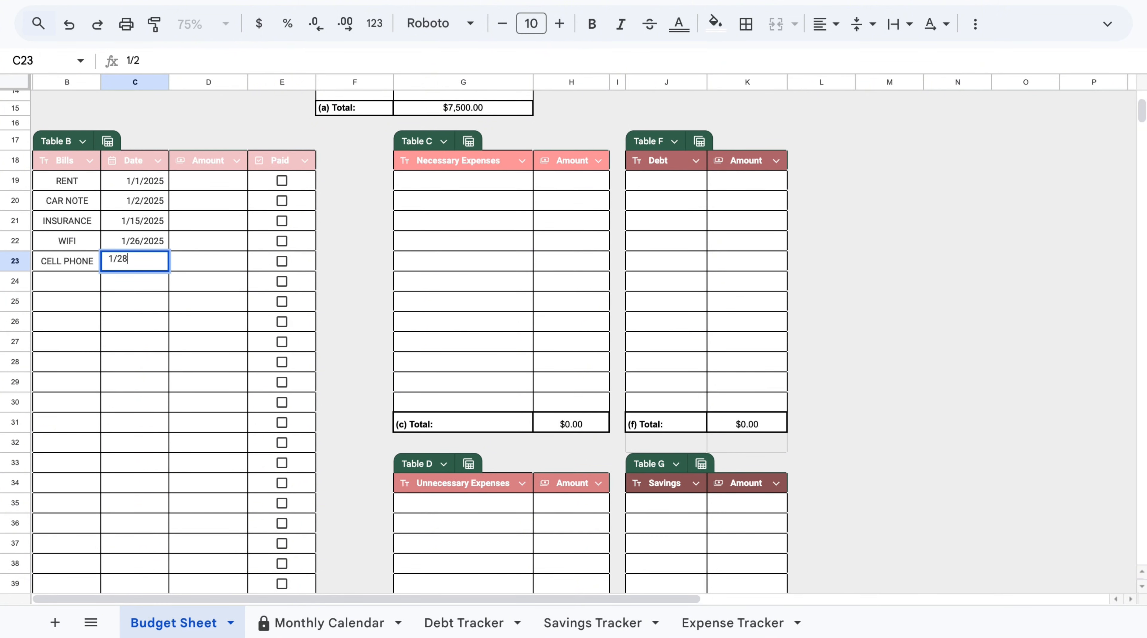
text(/25)
click(373, 256)
Enter the bill amounts 1500, 500, 300, 100 and 150 in Table B's Amount column.
click(213, 184)
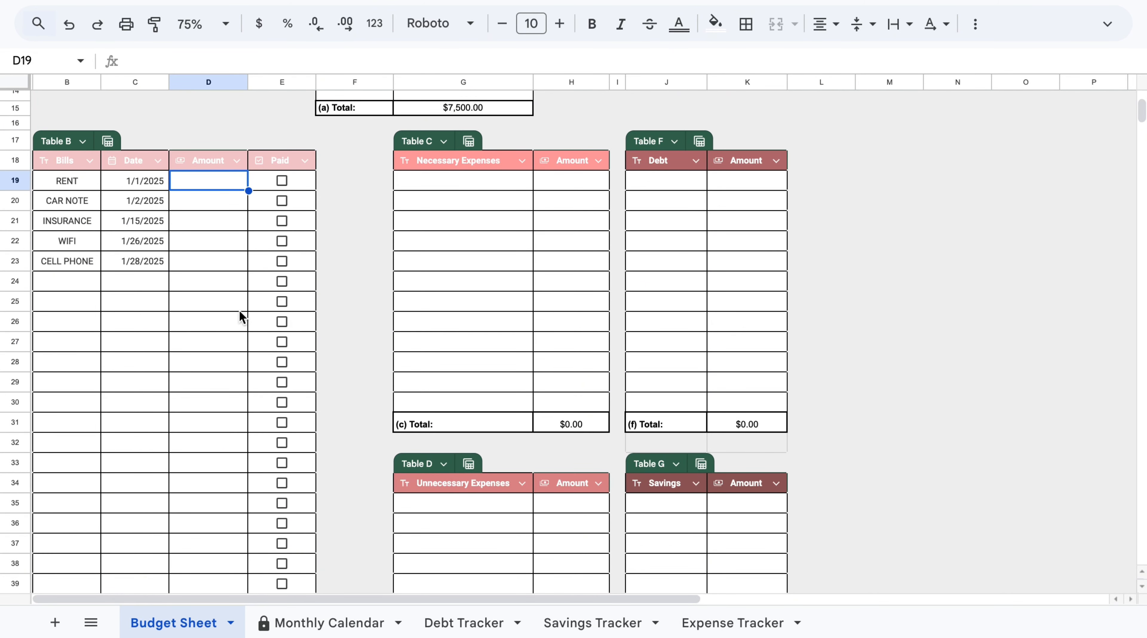
text(1500)
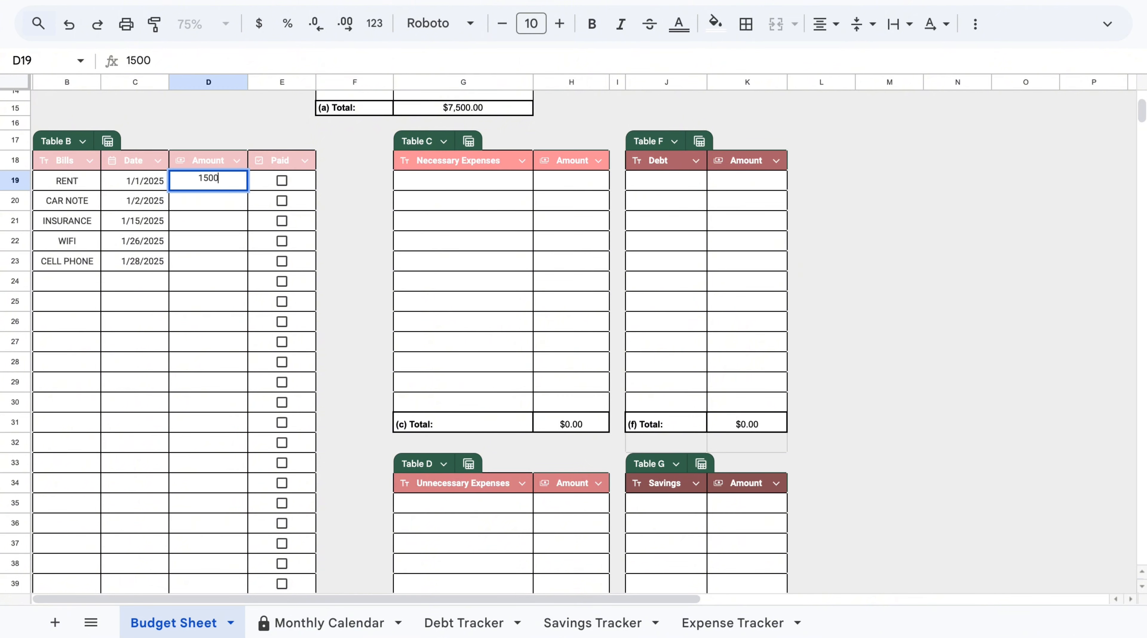
click(225, 204)
text(500)
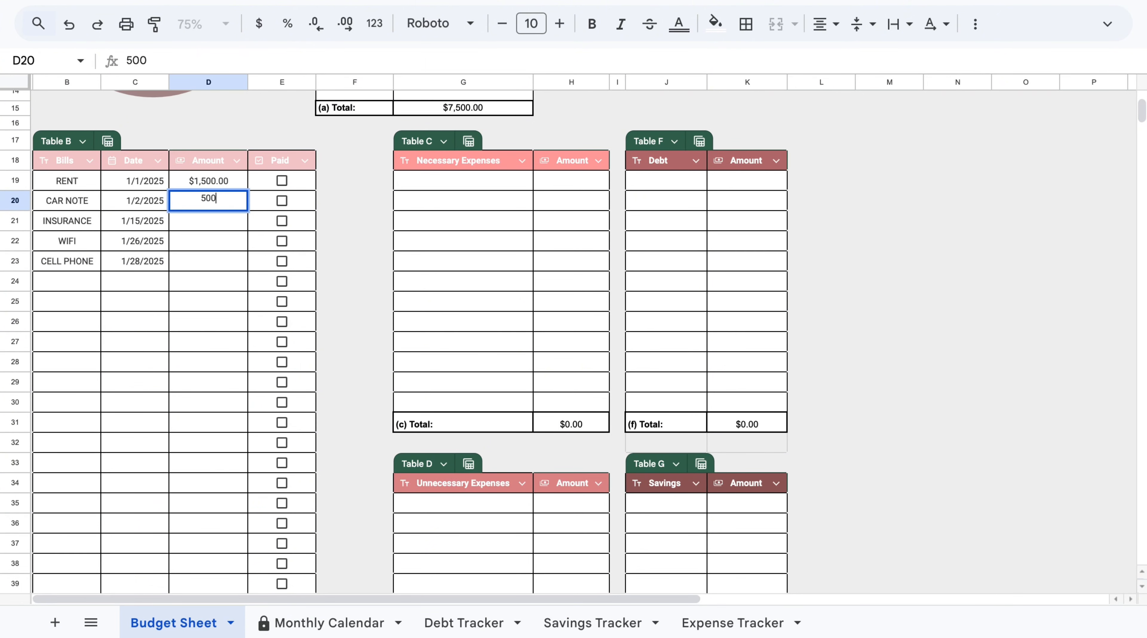
click(213, 223)
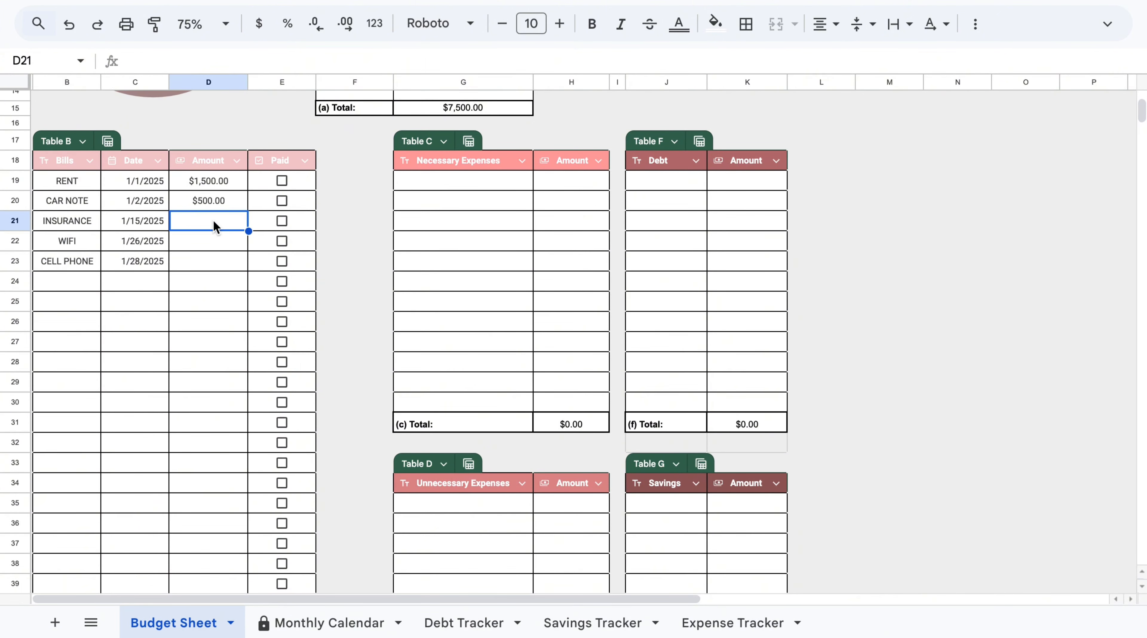
text(300)
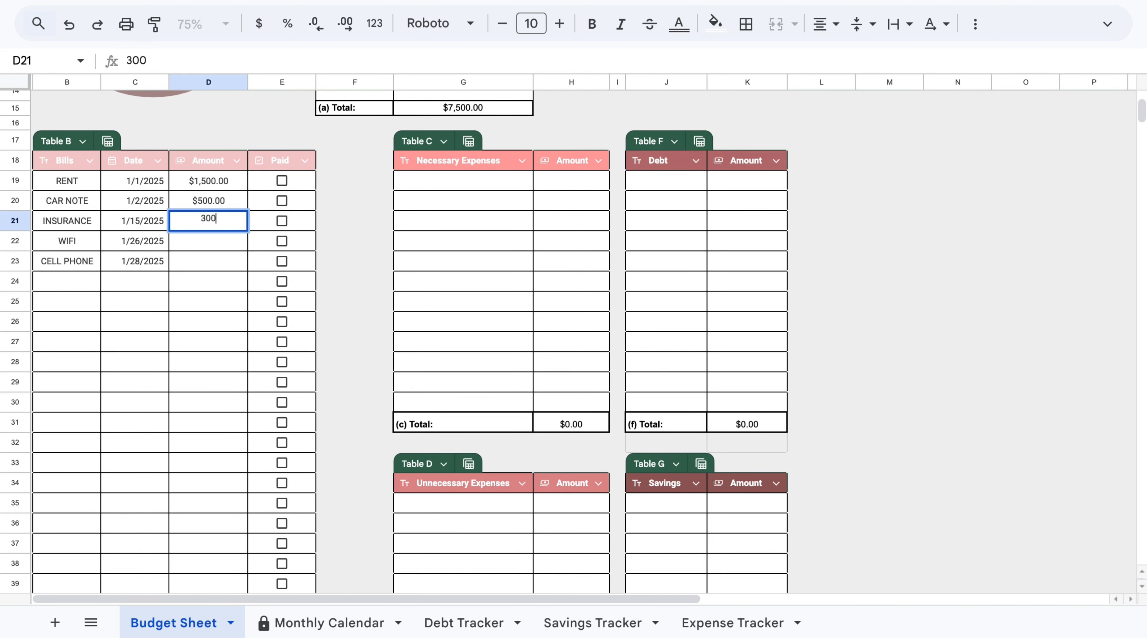
click(230, 241)
text(100)
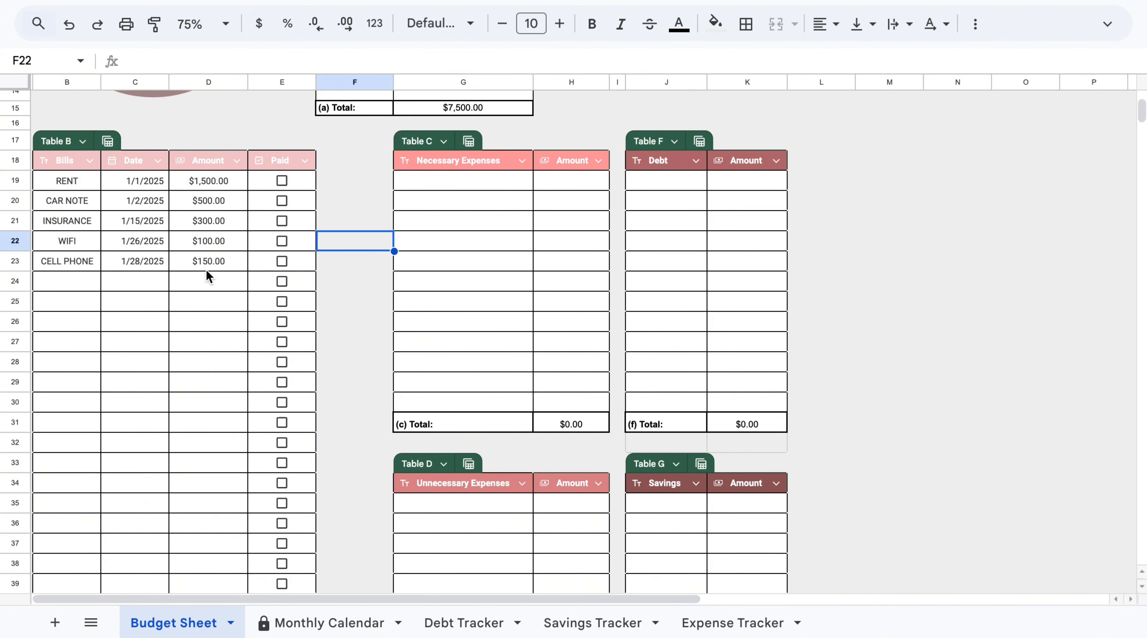
key(Up)
key(Up)
key(Up)
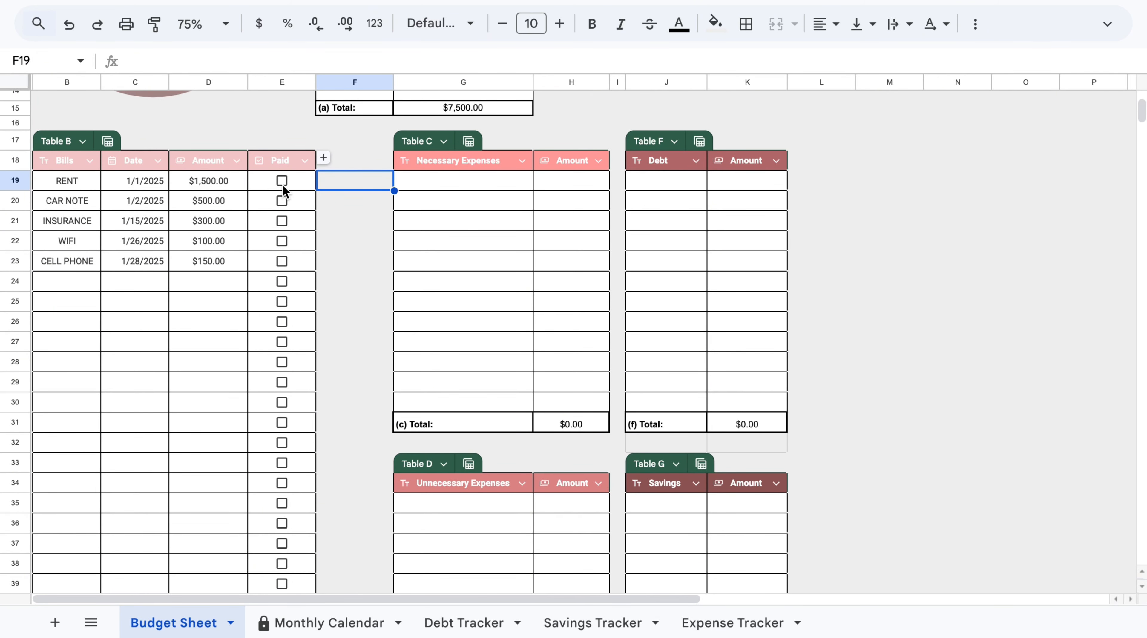
Scroll through the sheet to review the remaining expense, debt, savings and totals tables.
click(354, 226)
scroll(114, 428, down, 10)
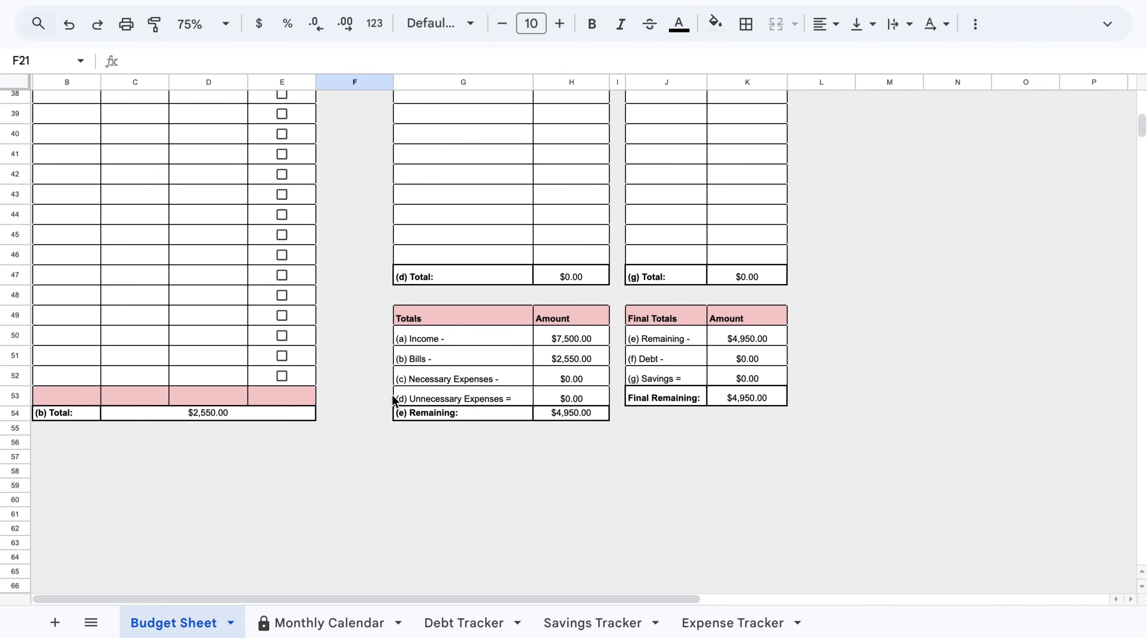
scroll(373, 266, up, 6)
scroll(377, 273, up, 5)
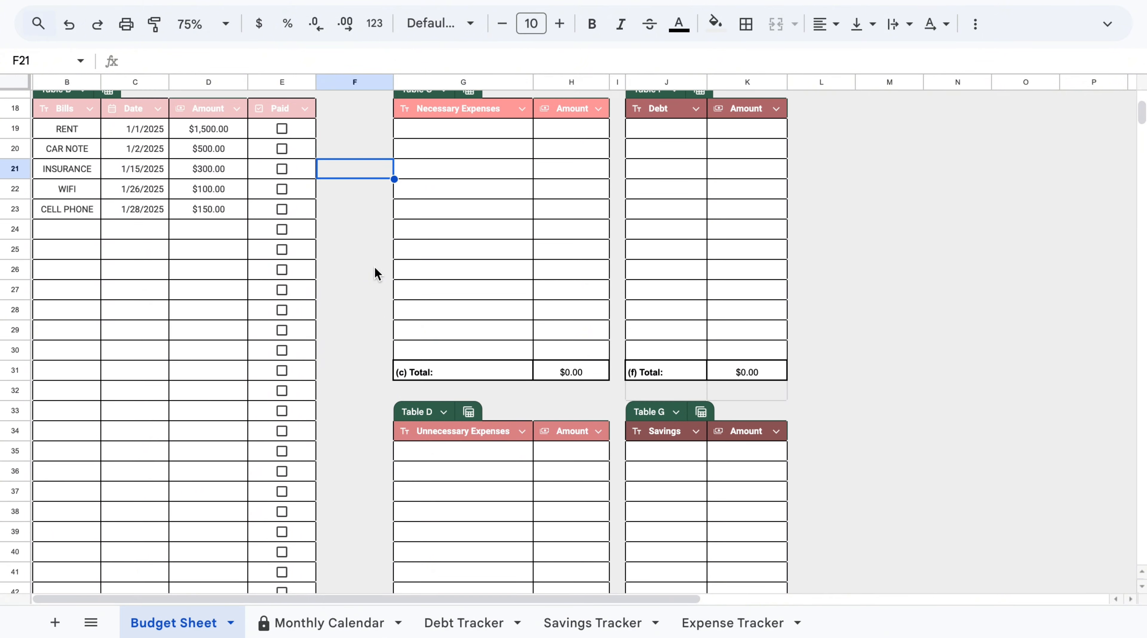
scroll(375, 267, down, 1)
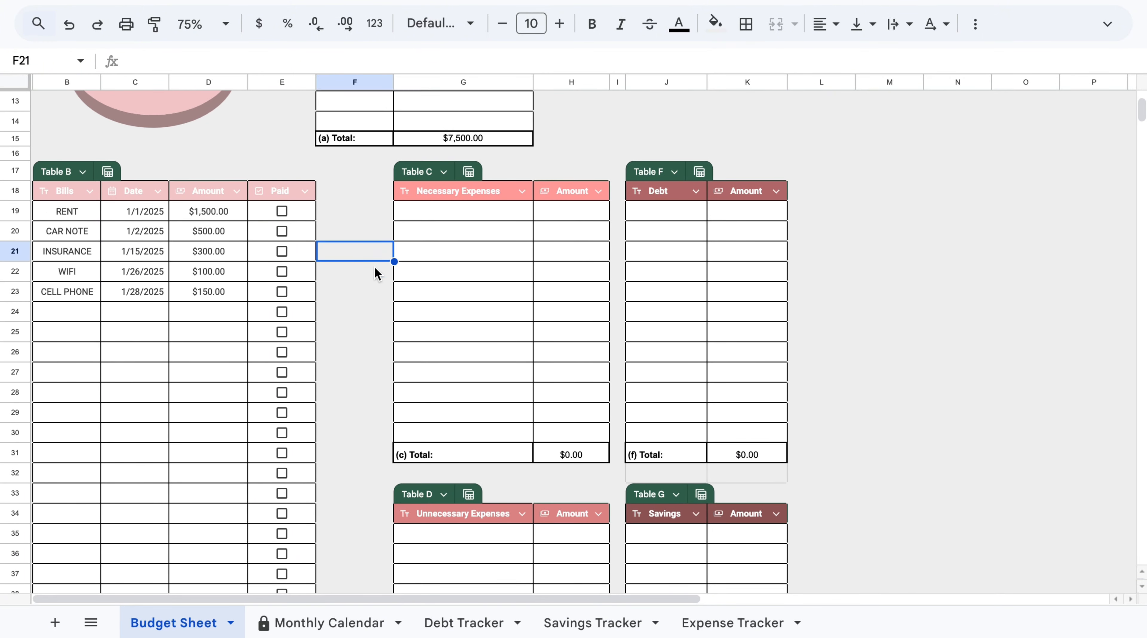
click(473, 210)
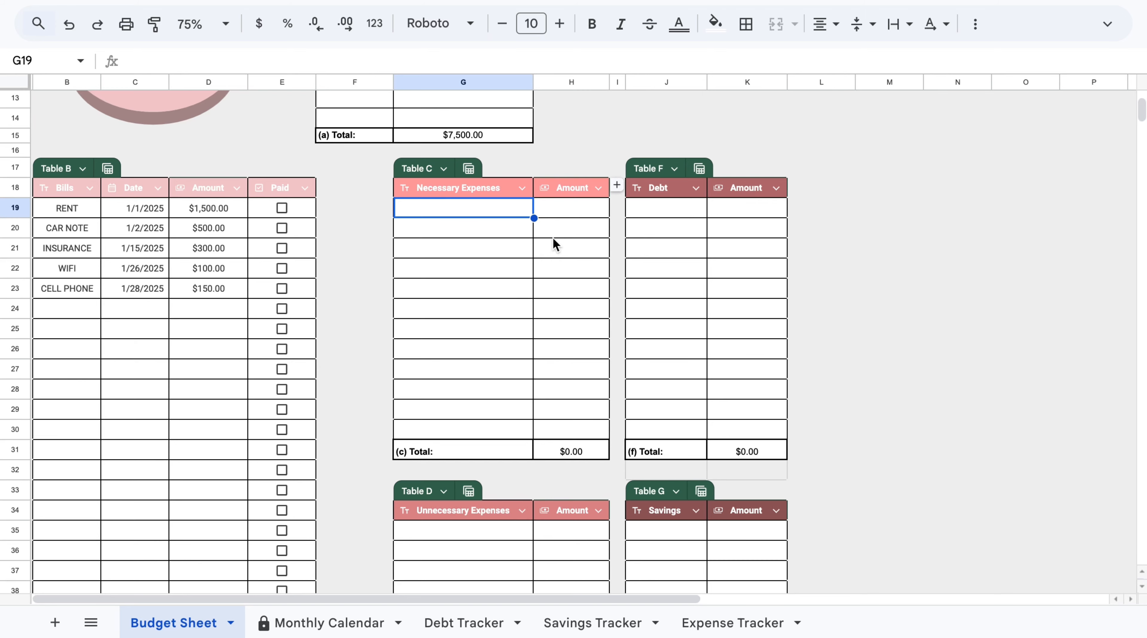
scroll(522, 303, down, 3)
scroll(521, 302, down, 2)
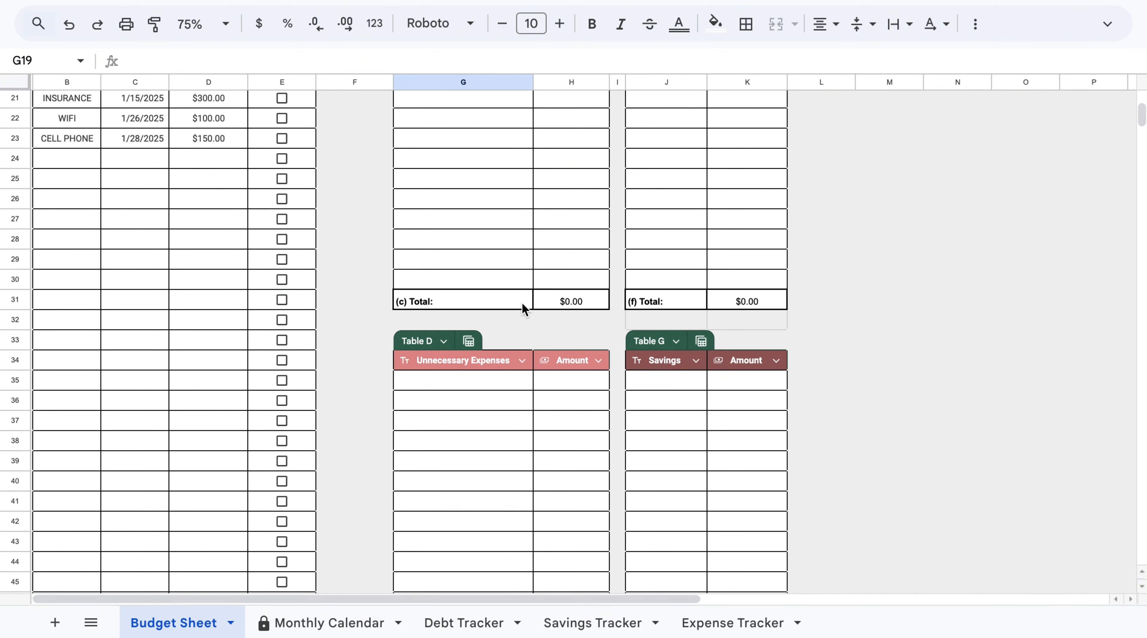
scroll(618, 335, up, 4)
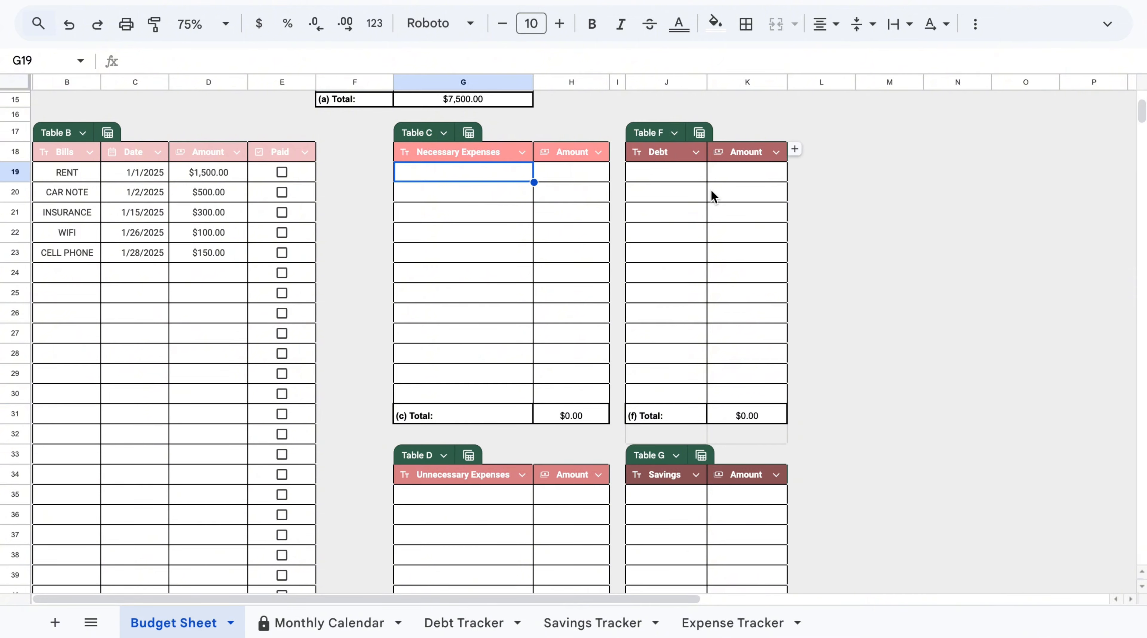
scroll(697, 340, down, 3)
scroll(684, 340, down, 4)
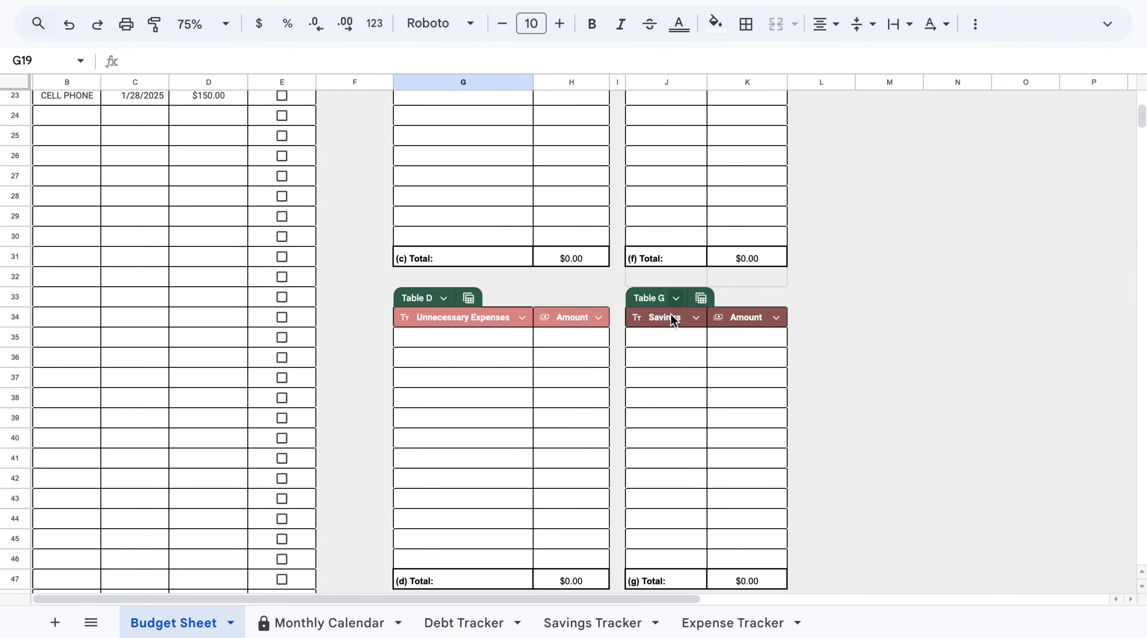
scroll(672, 320, up, 2)
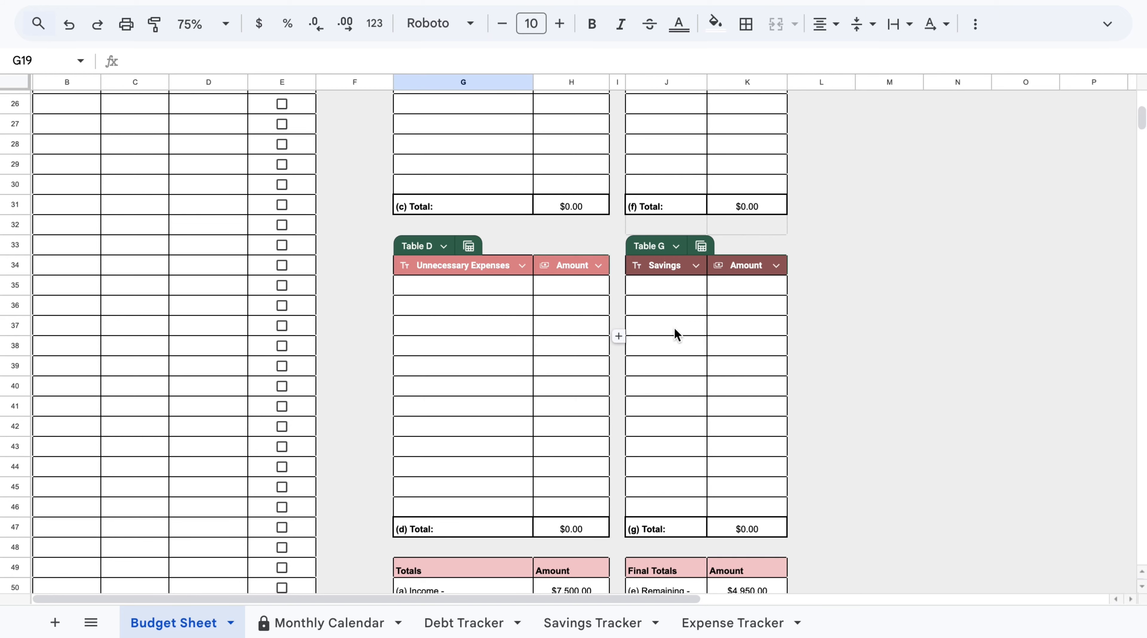
scroll(675, 334, up, 2)
scroll(559, 265, up, 1)
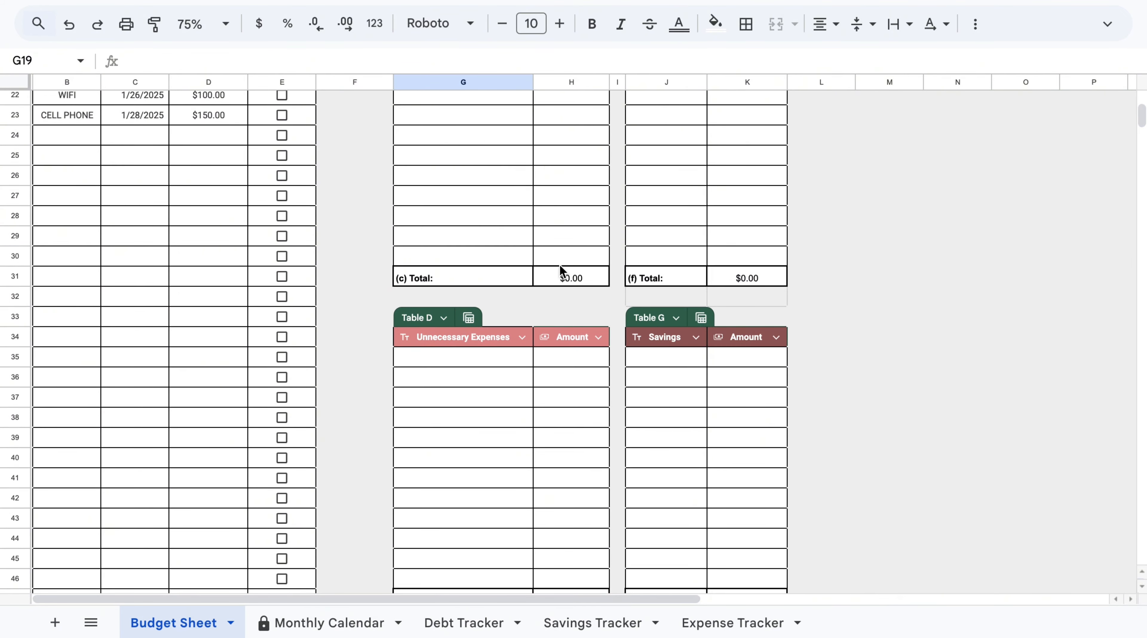
scroll(559, 265, up, 7)
scroll(559, 264, down, 1)
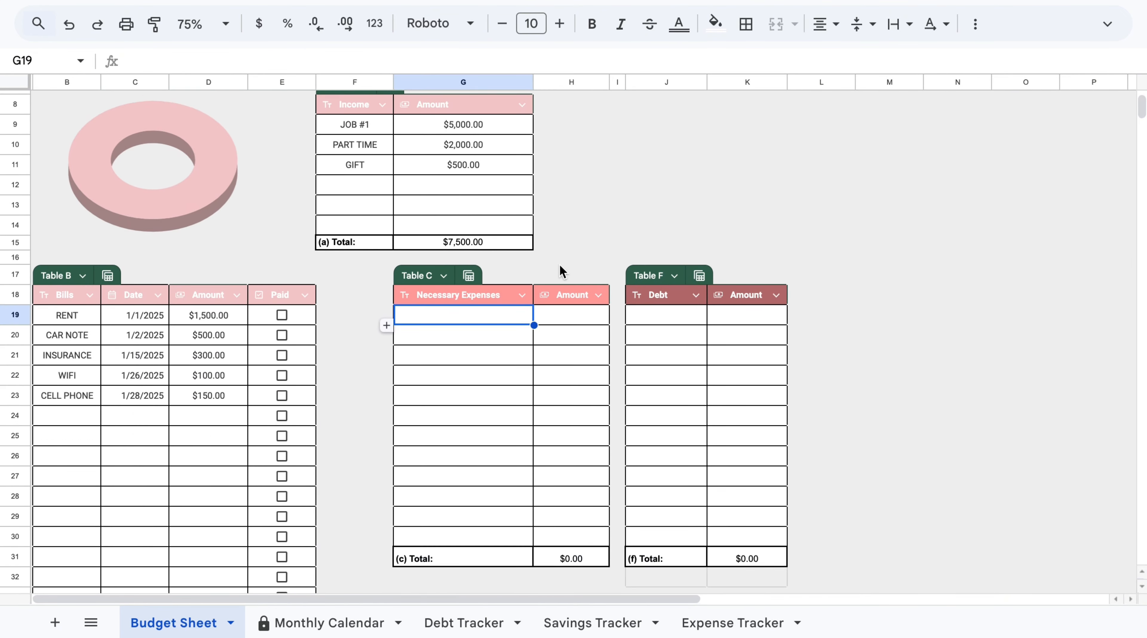
scroll(146, 150, up, 2)
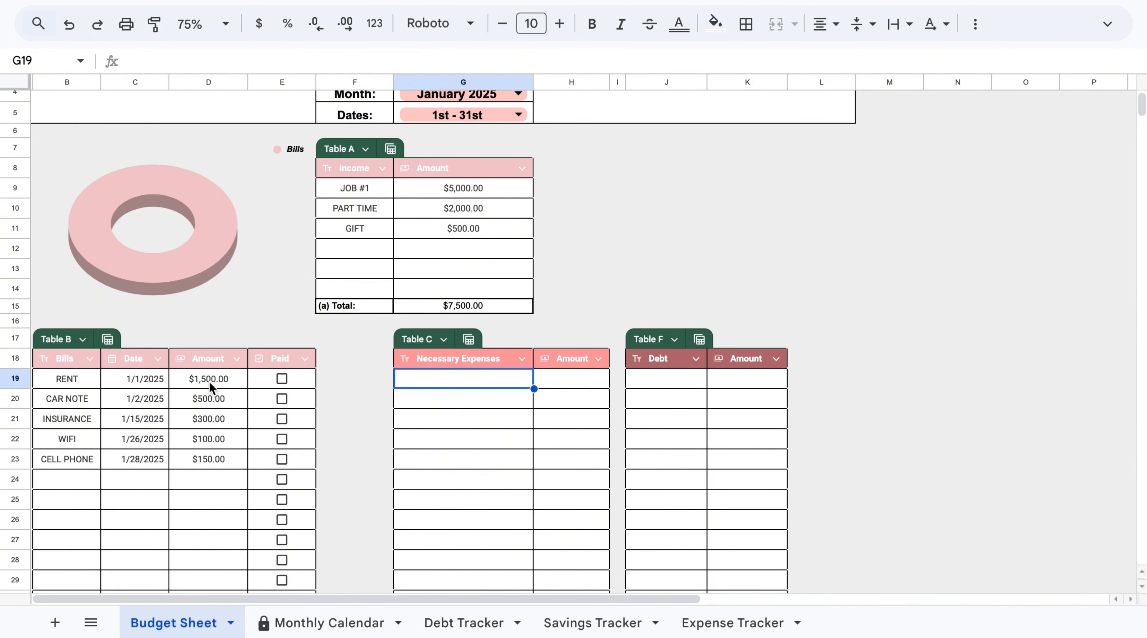
scroll(485, 505, down, 1)
scroll(486, 505, up, 1)
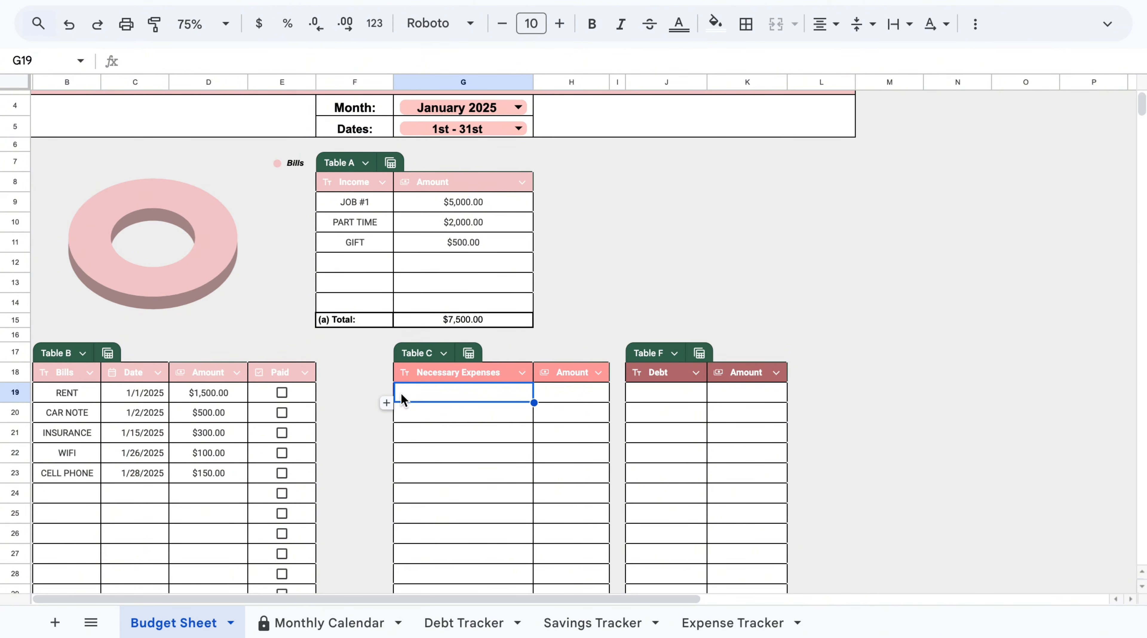
Fill Table C's necessary expenses with FOOD 400, GAS 100 and TOILETRIES 50.
text(FOOD GAS TOILETRIES)
click(569, 389)
text(400 100)
key(Return)
text(50)
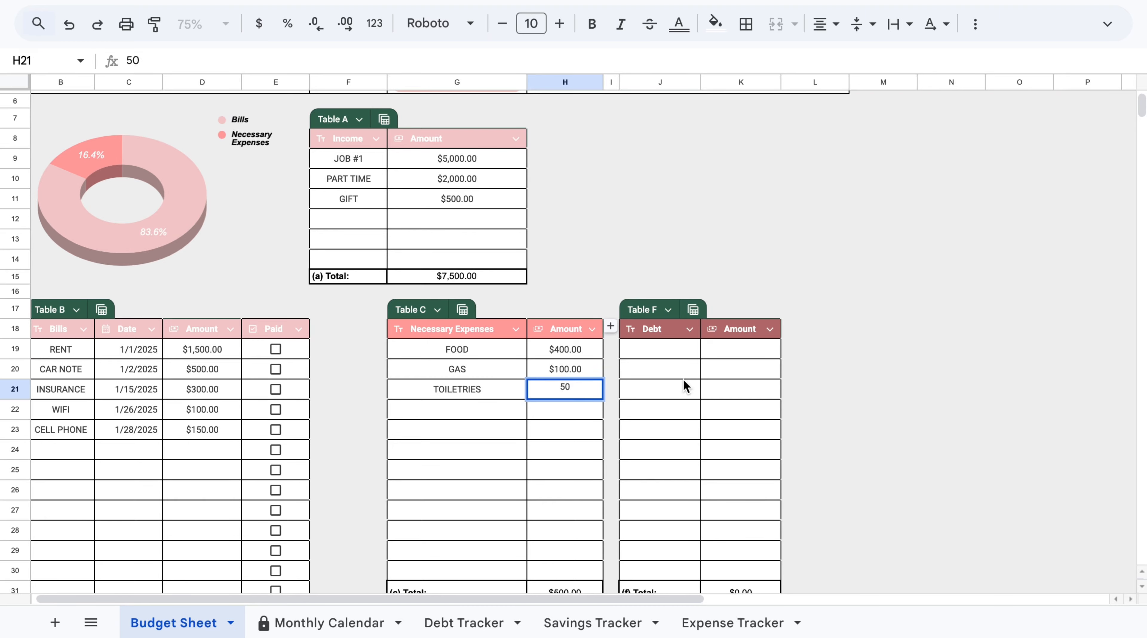
Enter MASSAGE, HAIR and NAILS in Table D's Unnecessary Expenses column.
click(871, 375)
scroll(871, 375, down, 4)
click(615, 428)
scroll(615, 428, down, 5)
click(480, 280)
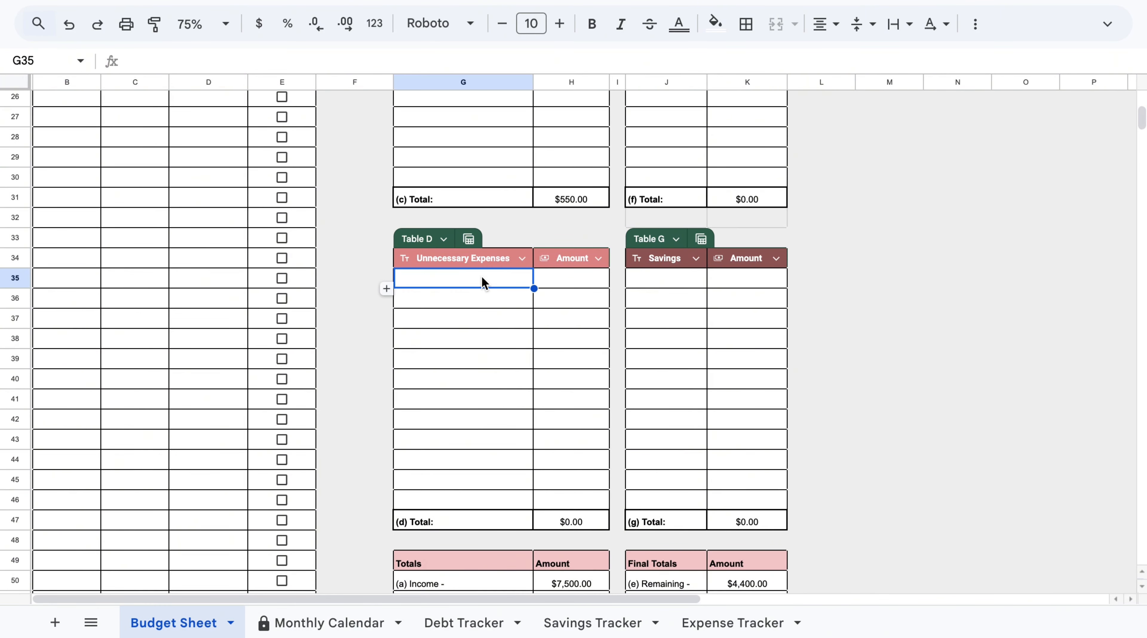
text(MASSAGE)
key(Return)
text(HAIR)
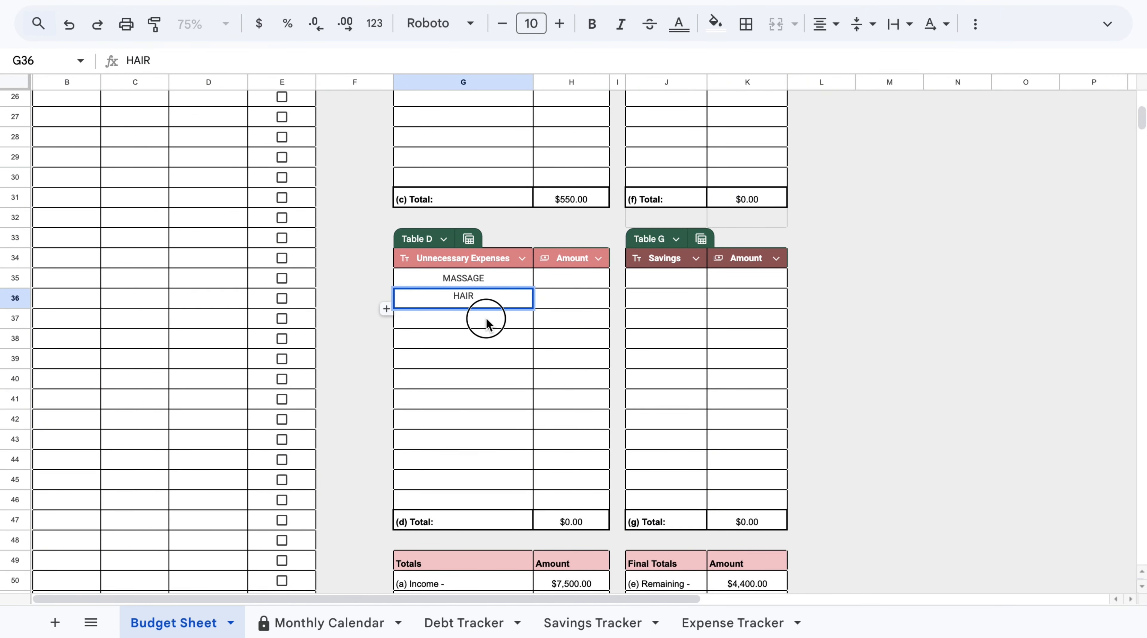
key(Return)
text(NAILS)
Enter the amounts 95, 200 and 100 for MASSAGE, HAIR and NAILS.
click(576, 284)
text(95)
key(Return)
text(200)
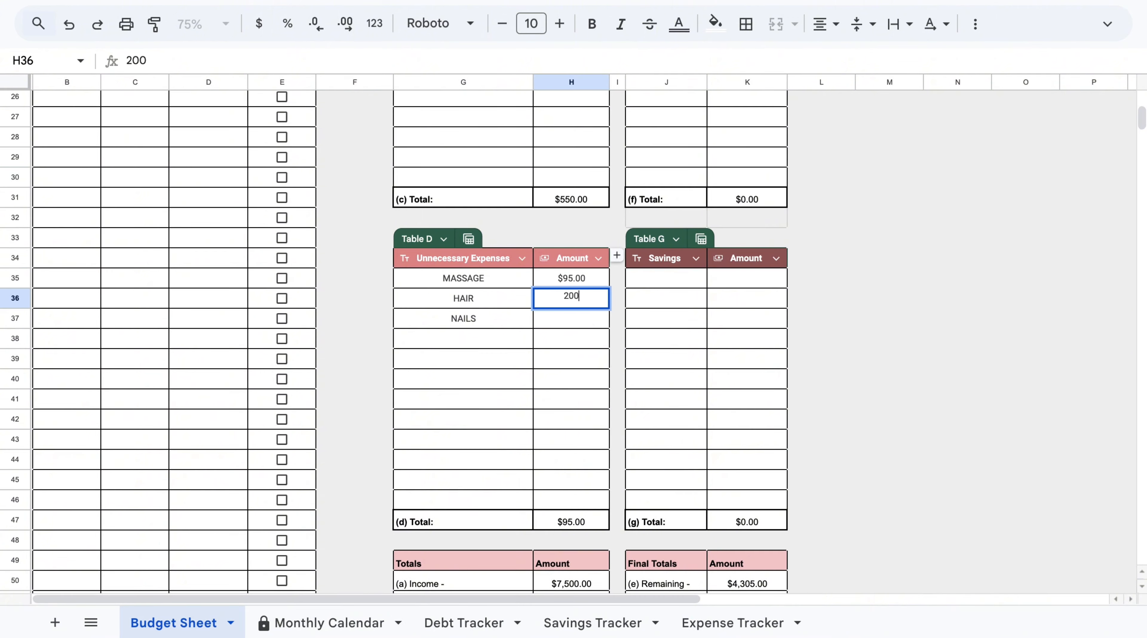
key(Return)
text(100)
Enter AMEX and STUDENT LOANS in Table F's Debt column.
click(916, 239)
scroll(687, 204, up, 7)
click(686, 207)
text(AMEX)
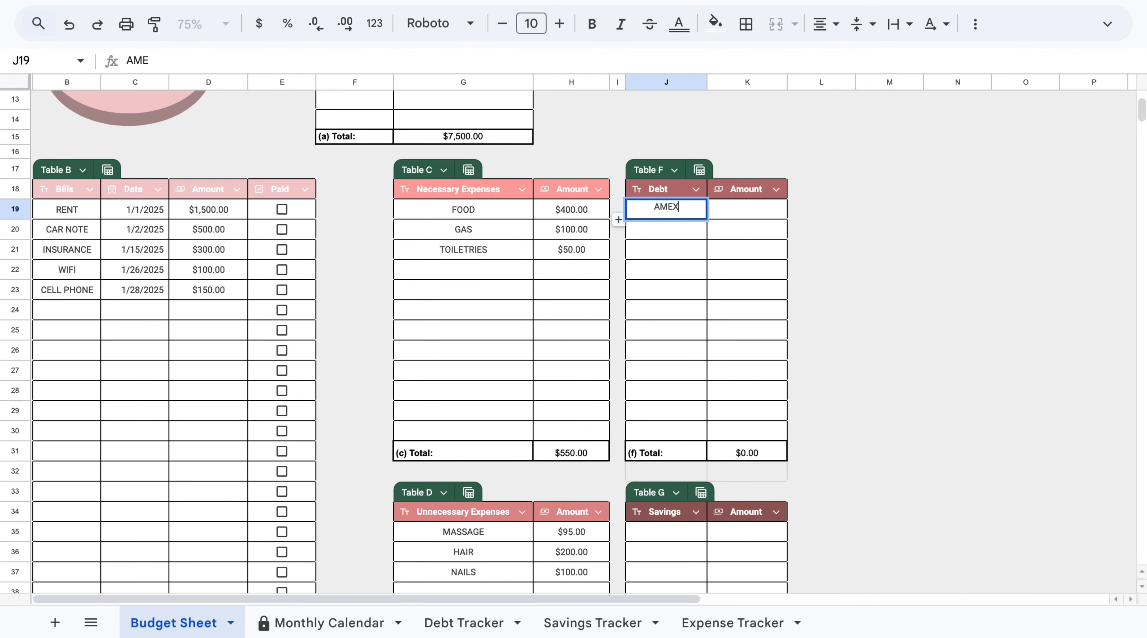
key(Return)
text(STUDENT LOANS)
Enter the debt amounts 300 for AMEX and 250 for STUDENT LOANS.
click(719, 210)
text(300)
key(Return)
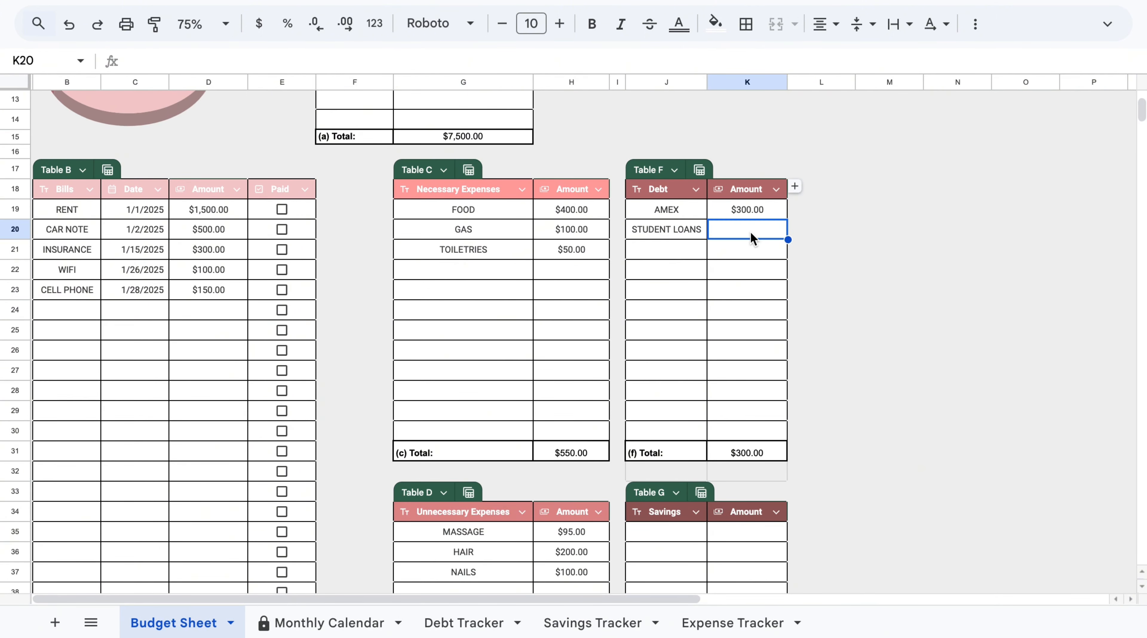
text(250)
click(820, 249)
Fill Table G's savings with EMERGENCY 100 and VACATION 300.
scroll(673, 359, down, 5)
click(675, 366)
text(EMERGENCY)
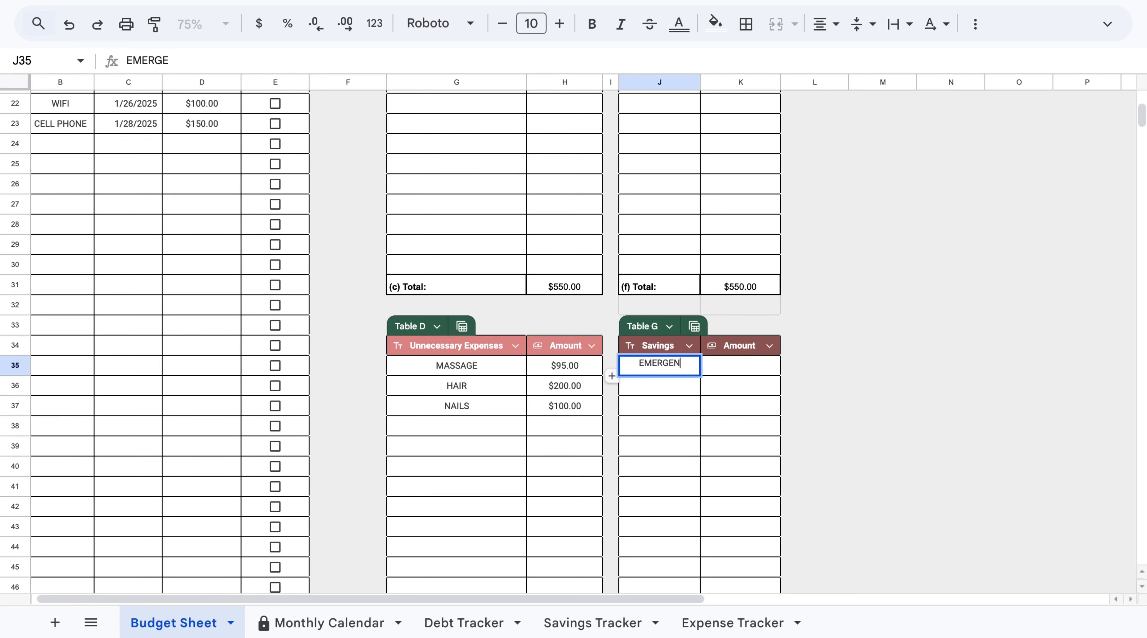
click(740, 371)
text(100)
click(670, 385)
text(VACATION)
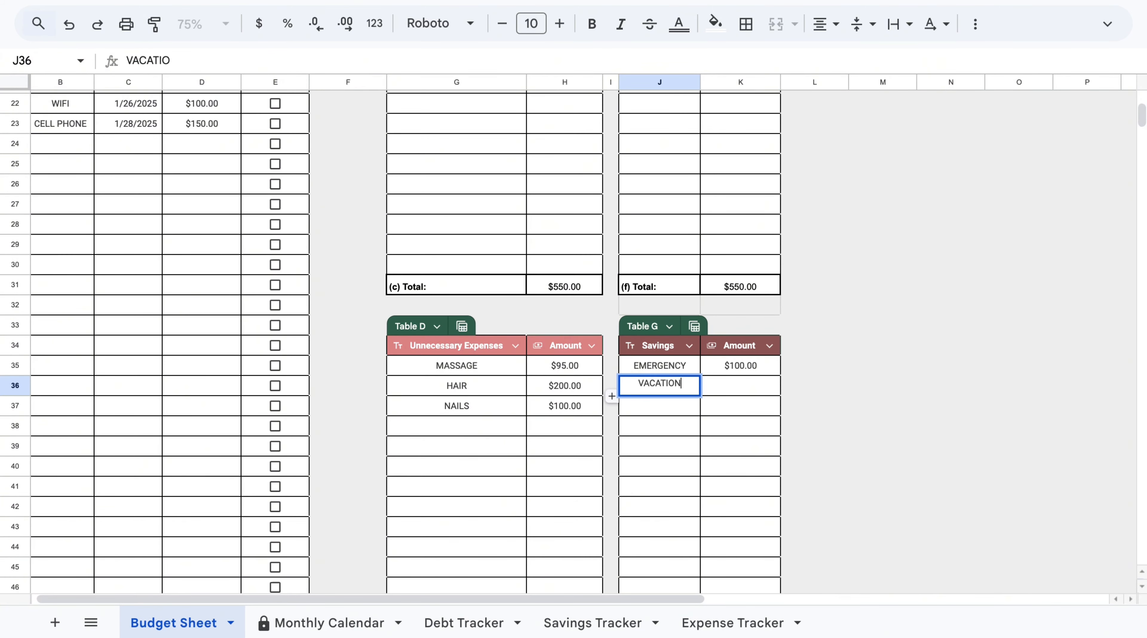
click(744, 385)
text(300)
click(810, 366)
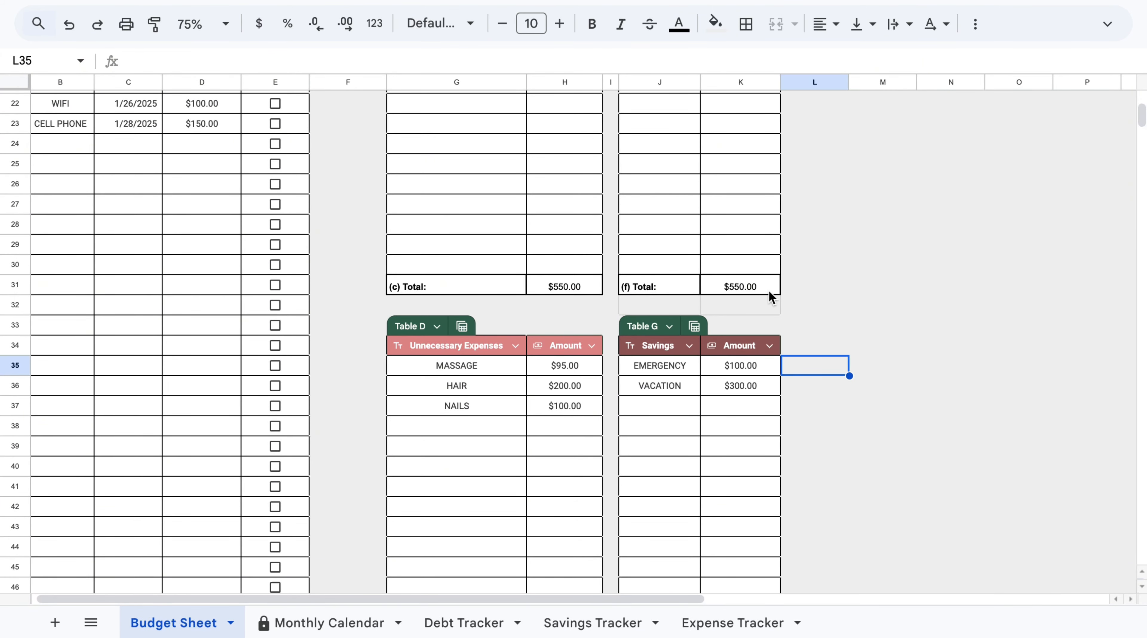
Review the budget sheet's tables, section totals and final totals.
scroll(768, 291, down, 2)
scroll(768, 291, up, 8)
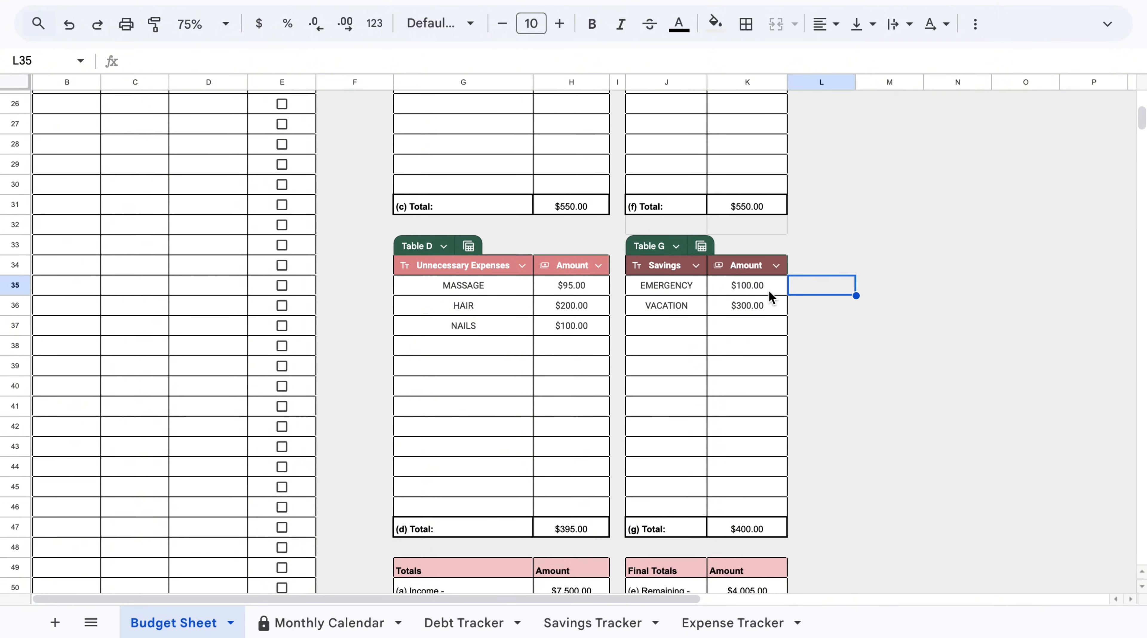
scroll(768, 290, up, 3)
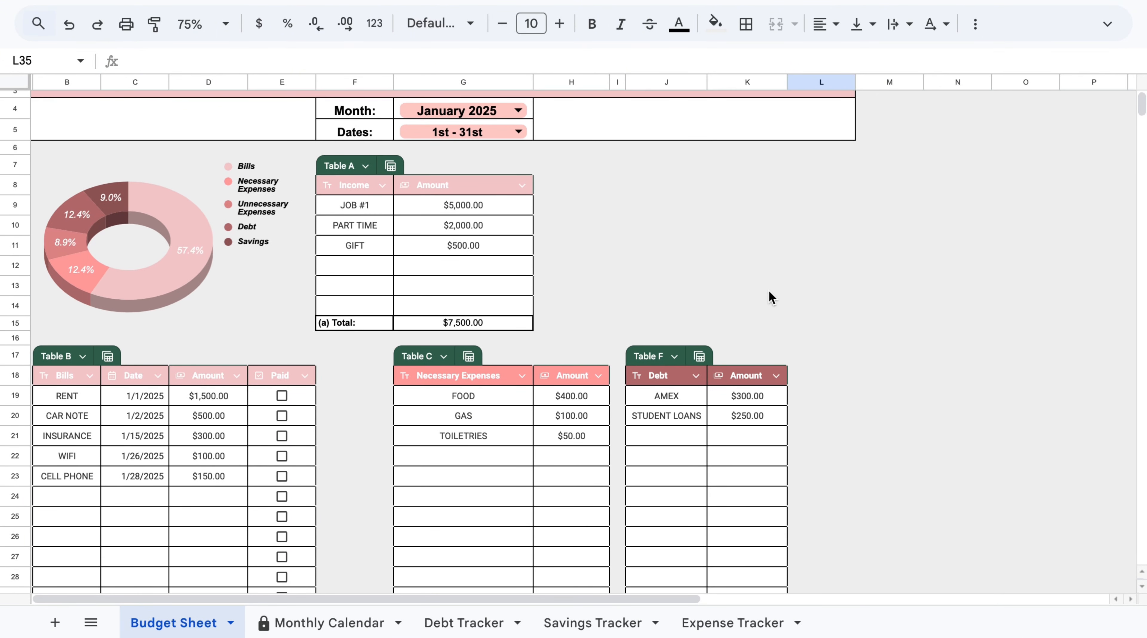
click(276, 185)
click(357, 353)
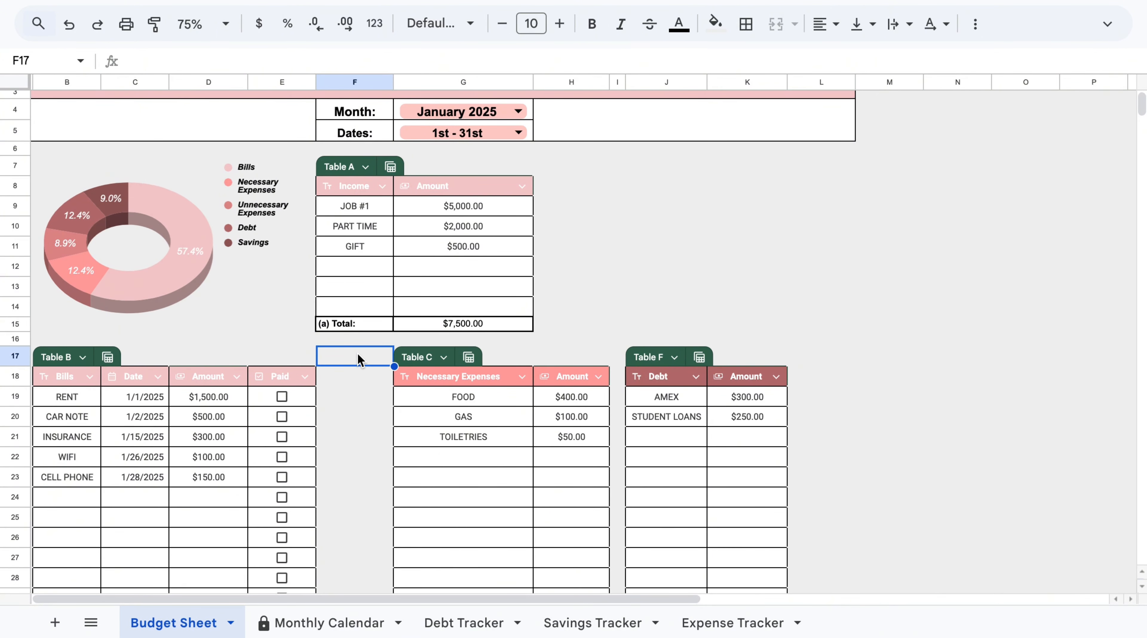
scroll(358, 353, up, 1)
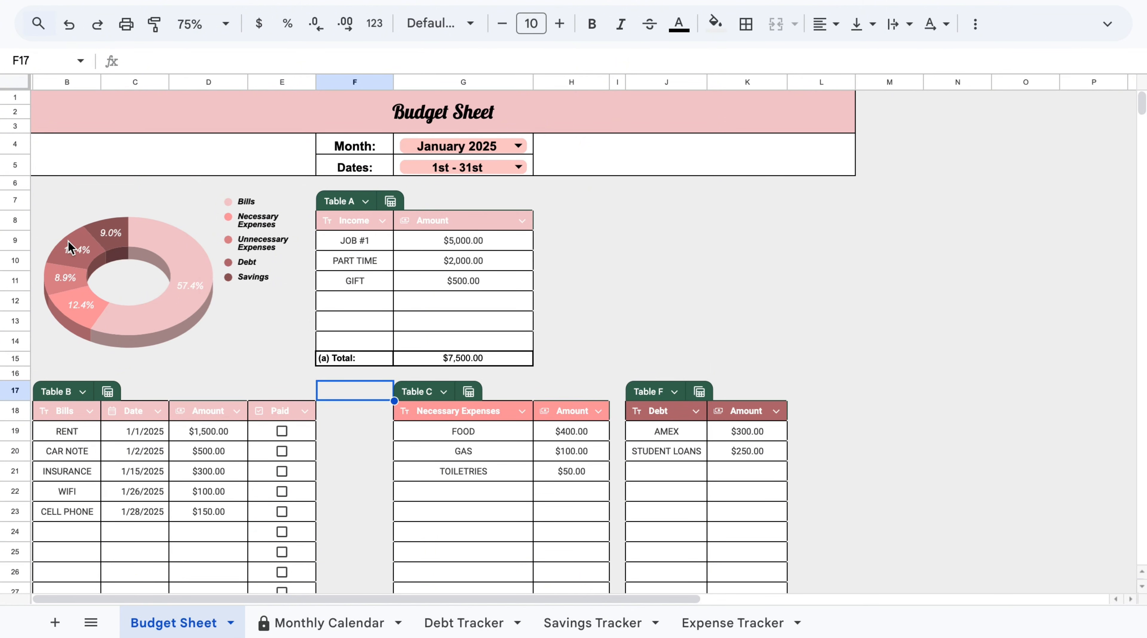
scroll(840, 435, down, 5)
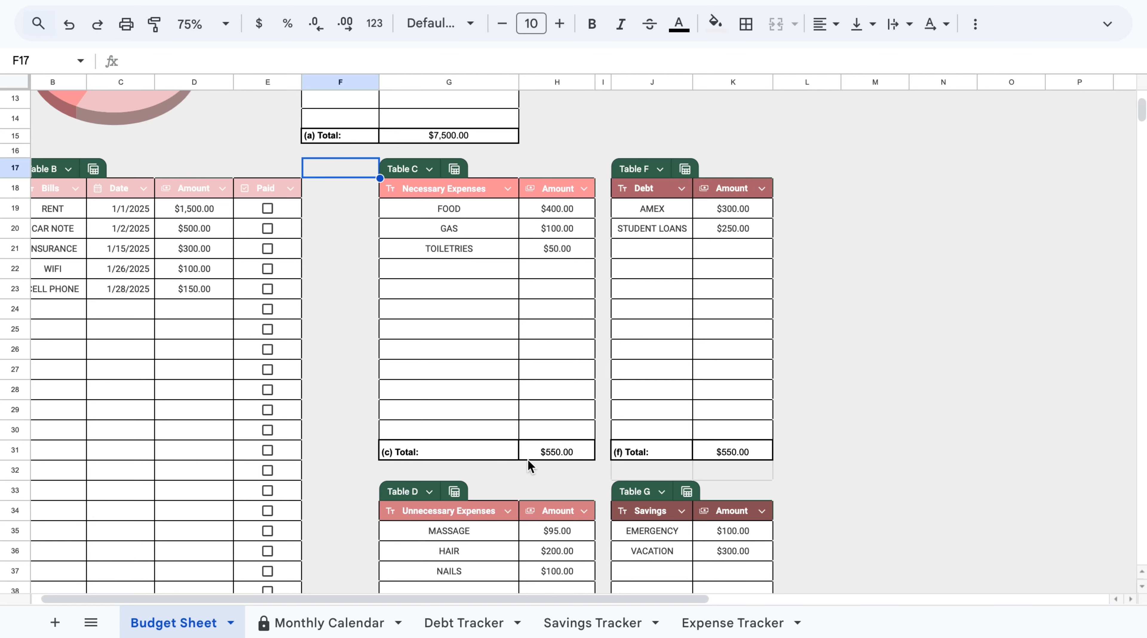
scroll(816, 457, down, 7)
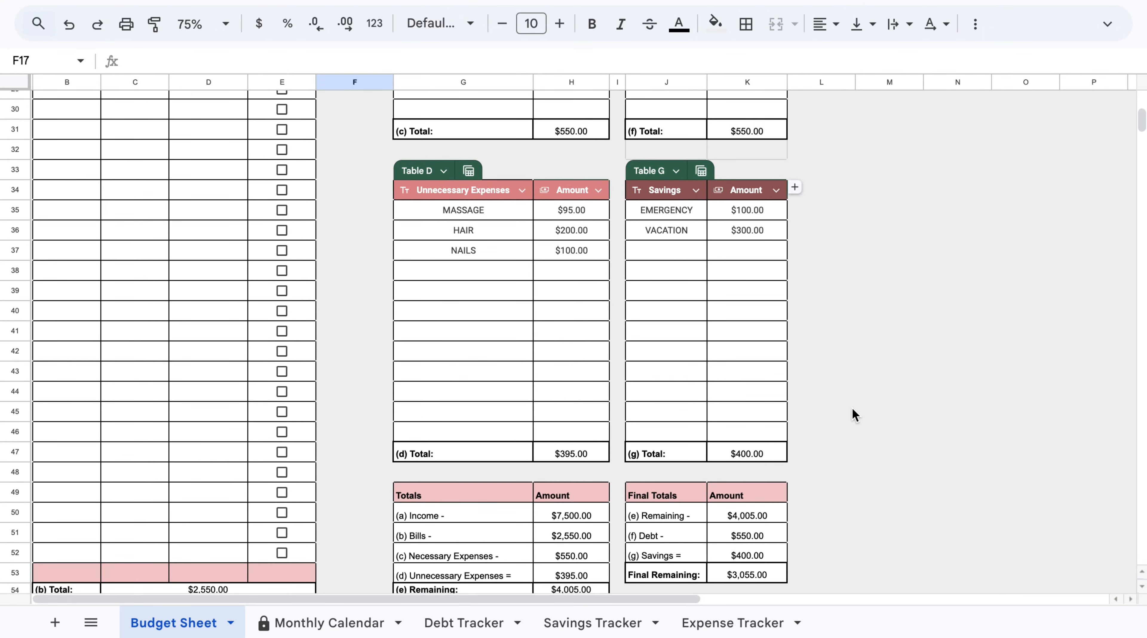
scroll(883, 408, down, 3)
scroll(883, 408, down, 1)
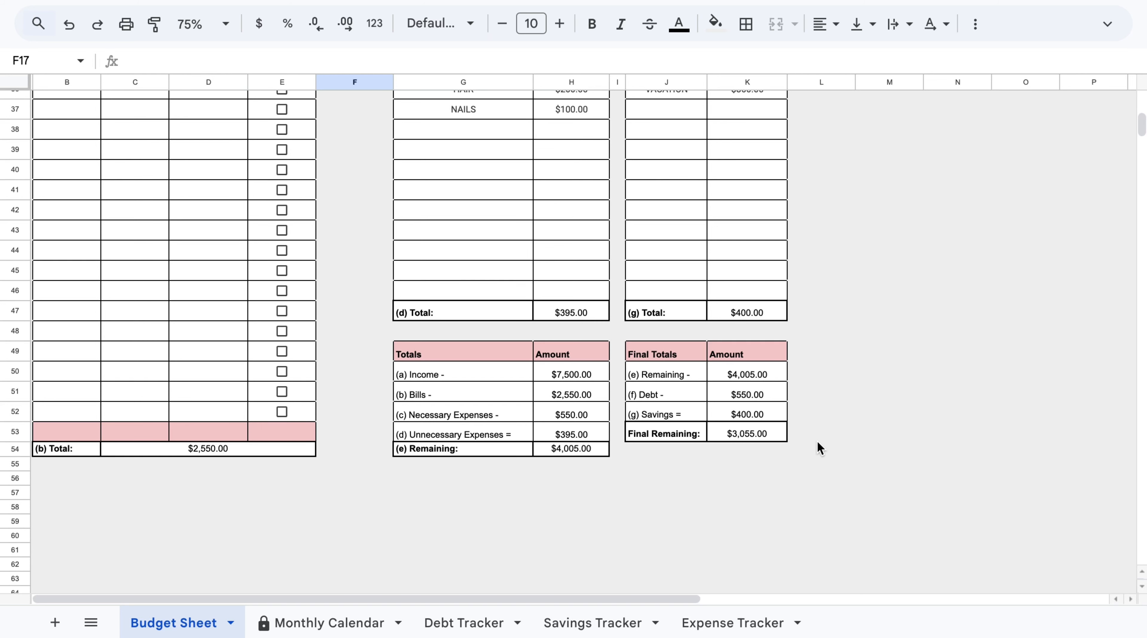
scroll(817, 447, up, 1)
scroll(816, 447, down, 1)
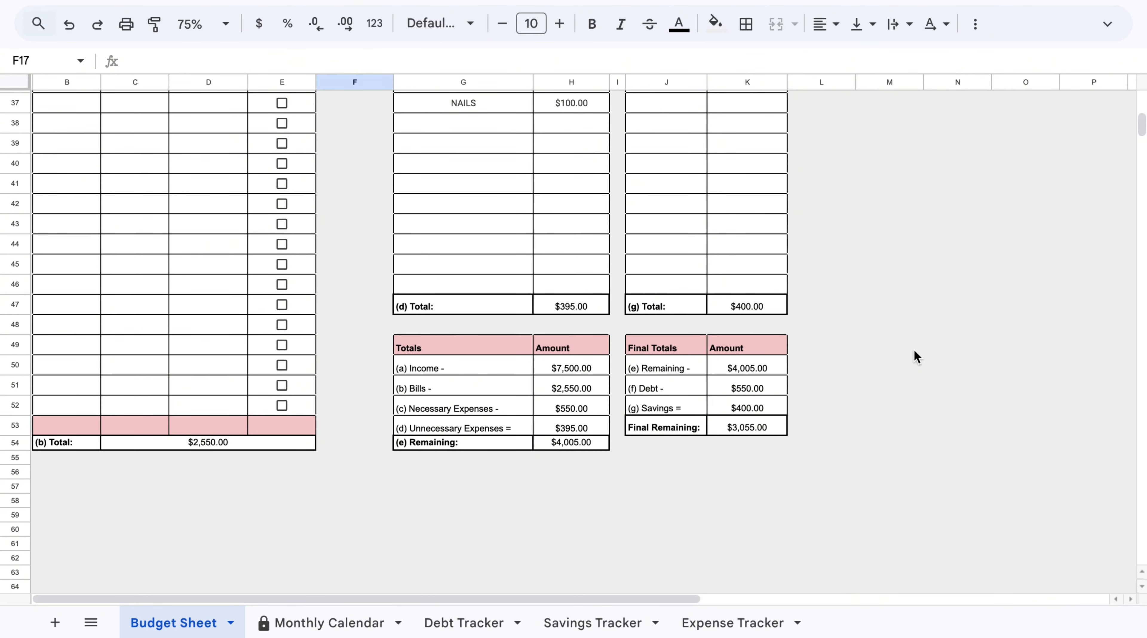
scroll(857, 315, up, 5)
scroll(860, 315, down, 4)
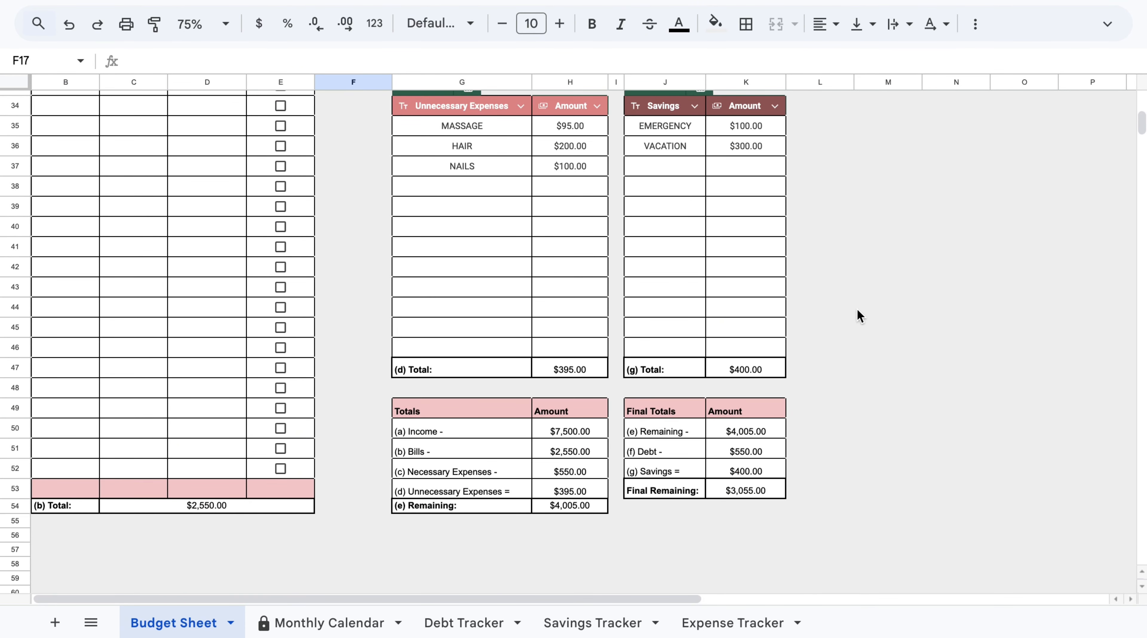
scroll(860, 315, up, 8)
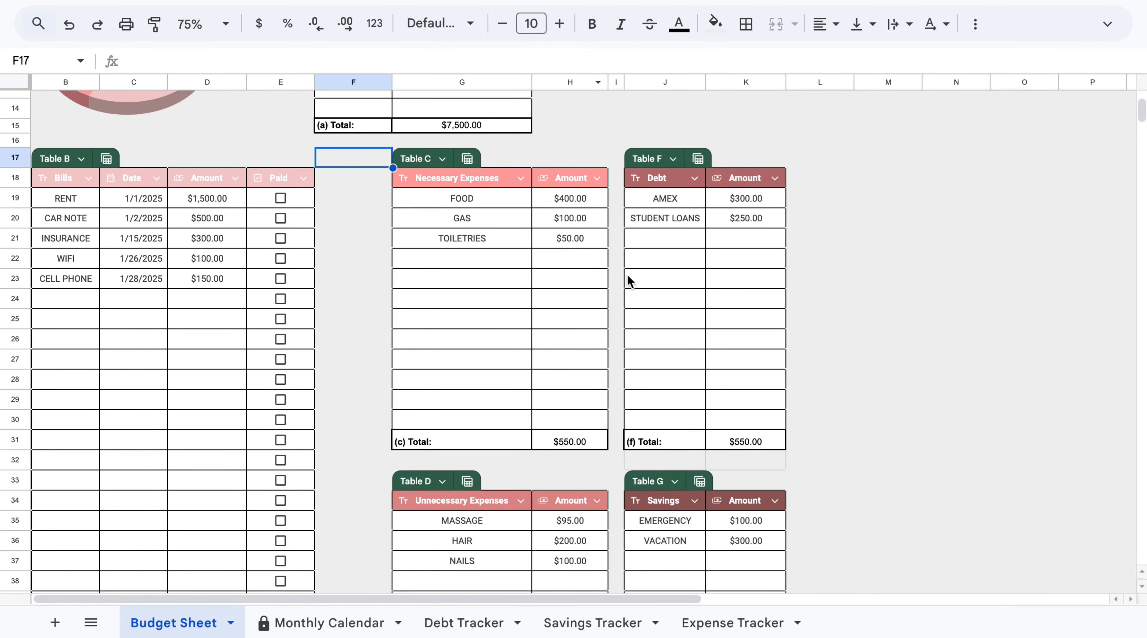
scroll(837, 225, down, 5)
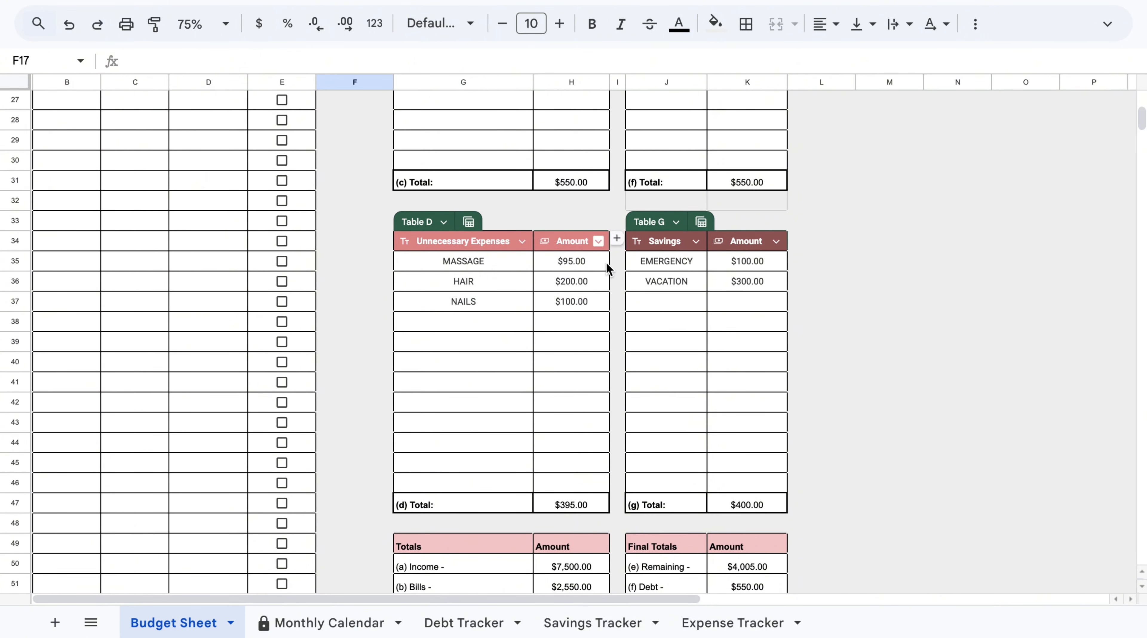
scroll(870, 427, down, 4)
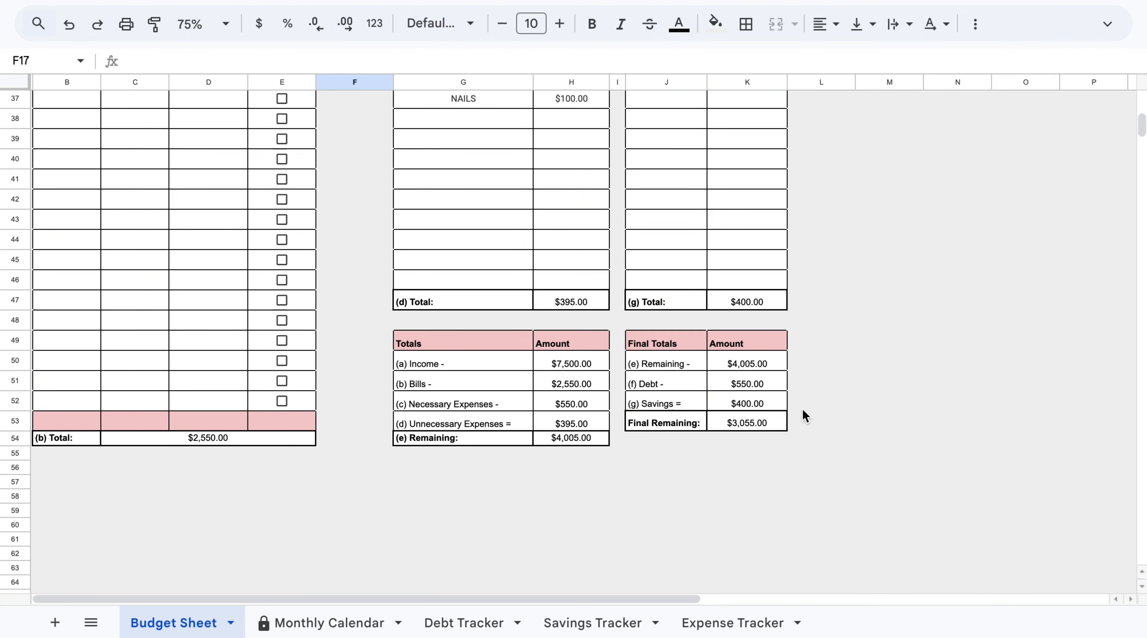
scroll(802, 409, up, 3)
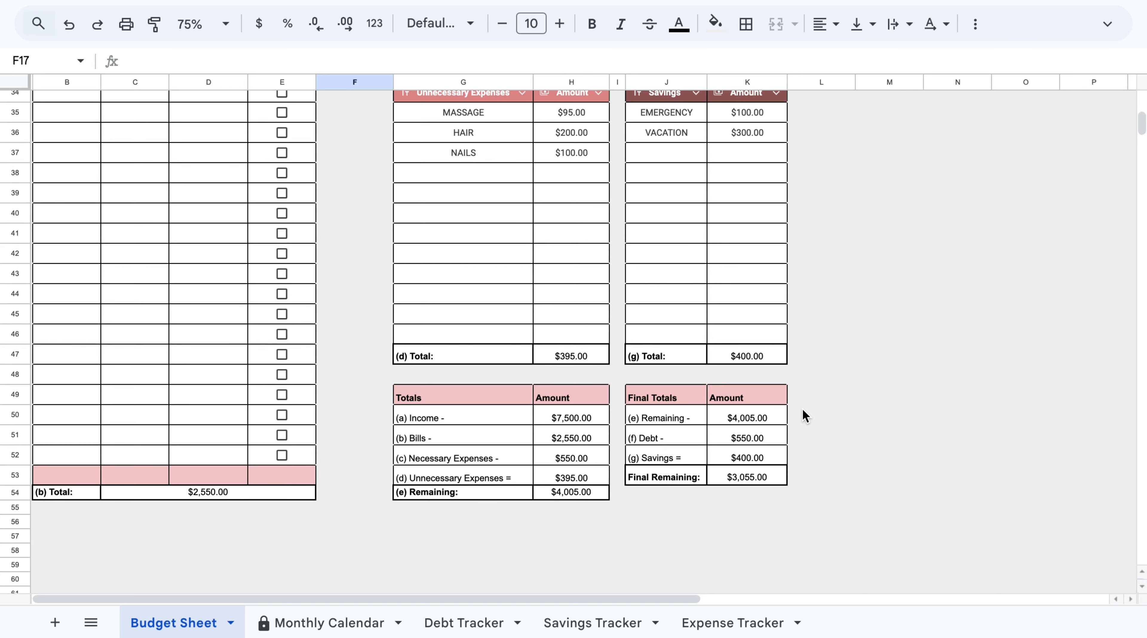
scroll(809, 402, up, 10)
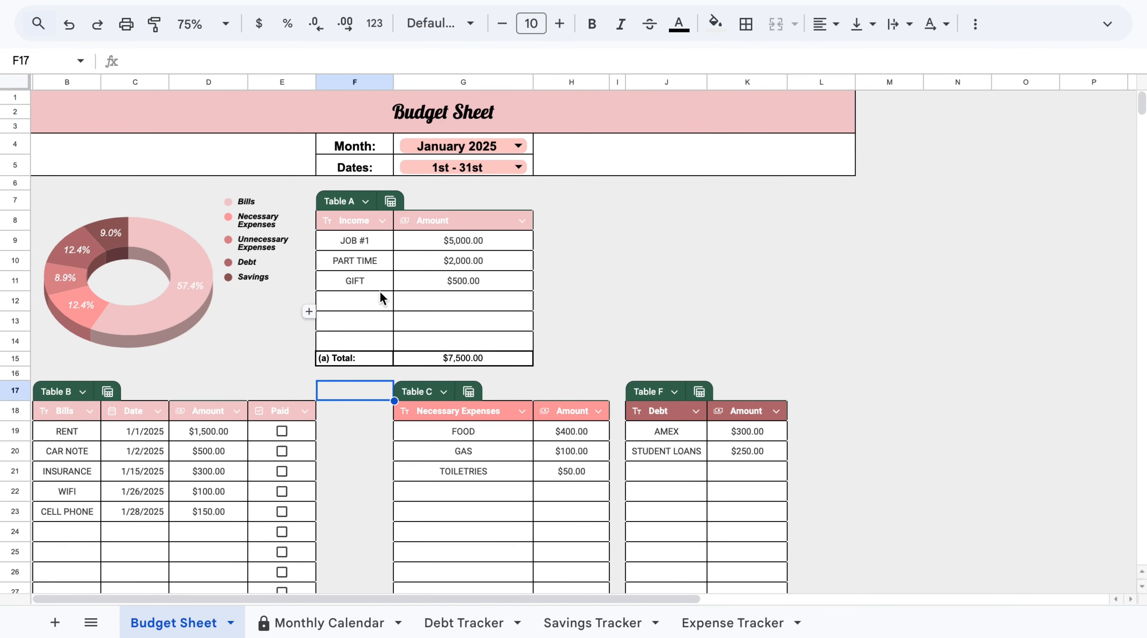
scroll(786, 350, down, 10)
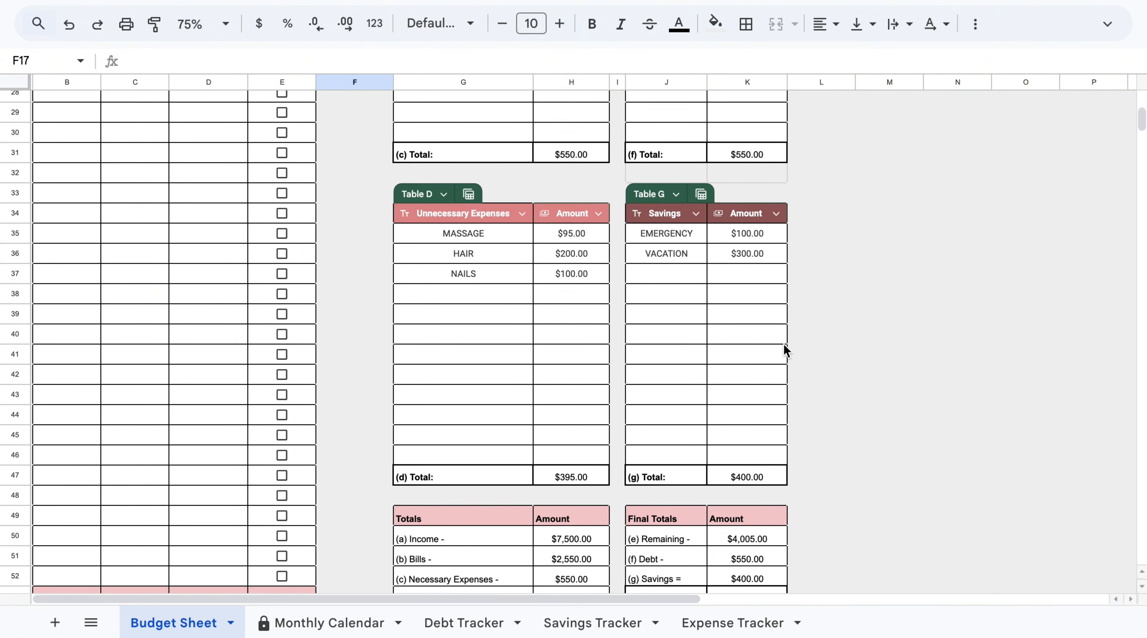
Open the Monthly Calendar sheet and review the January bill entries.
click(340, 624)
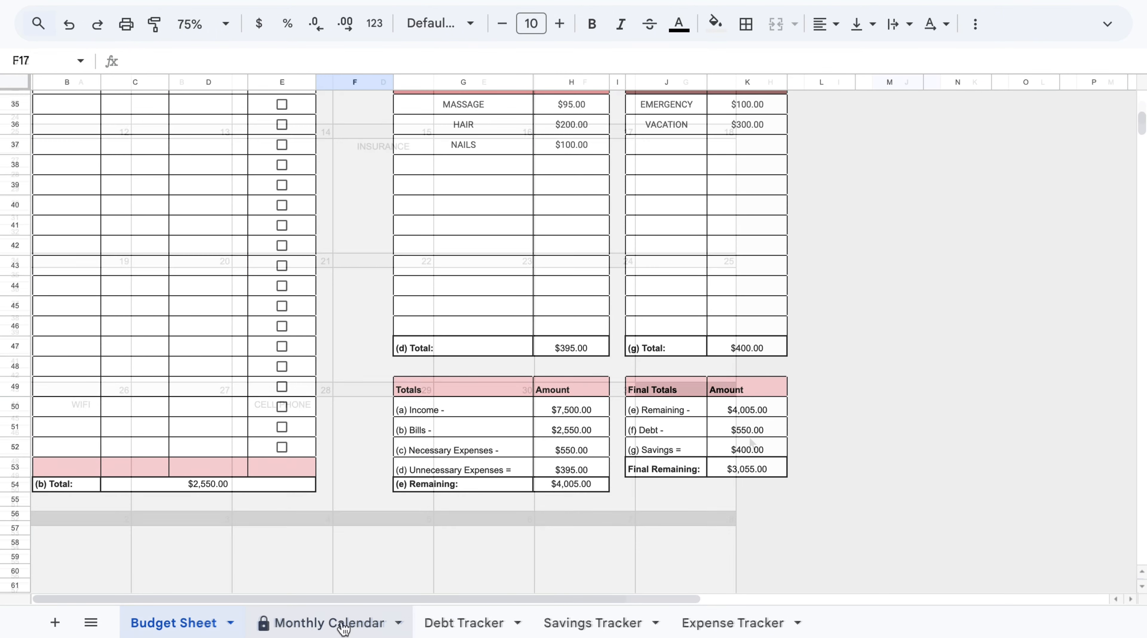
click(200, 623)
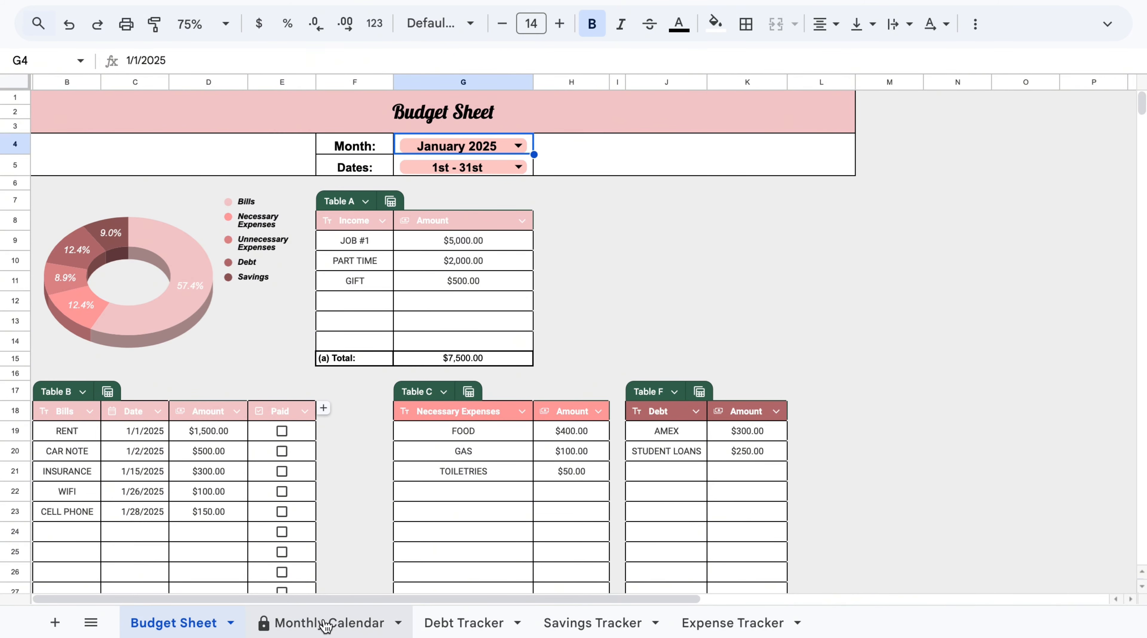
click(289, 622)
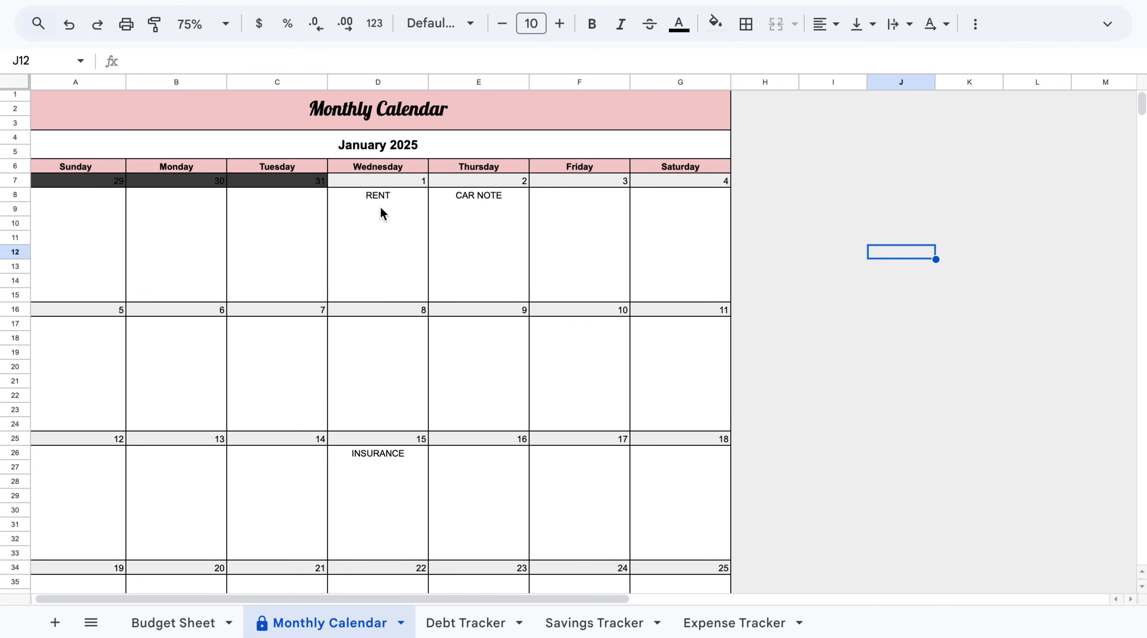
scroll(437, 404, down, 10)
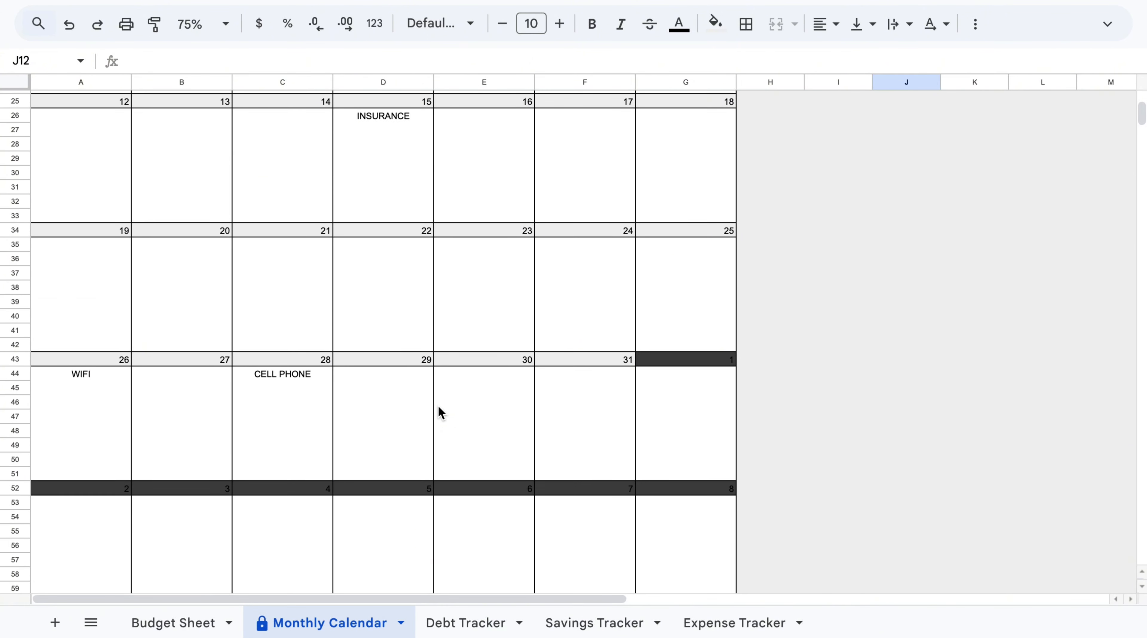
scroll(438, 407, up, 10)
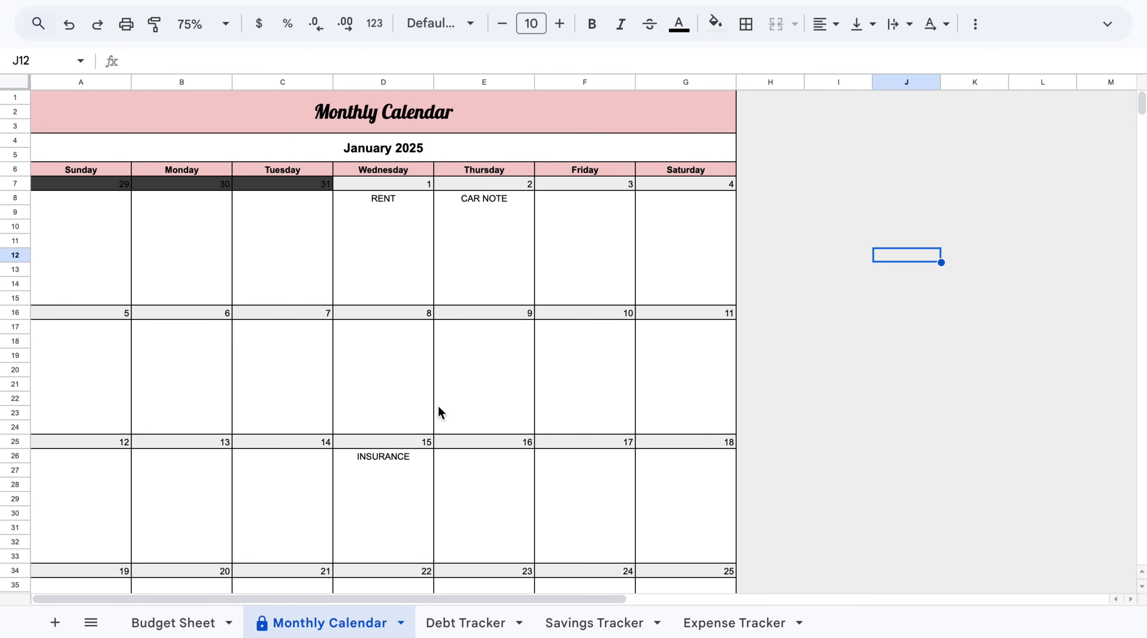
Mark RENT, INSURANCE and WIFI as paid in Table B and check them on the monthly calendar.
click(173, 623)
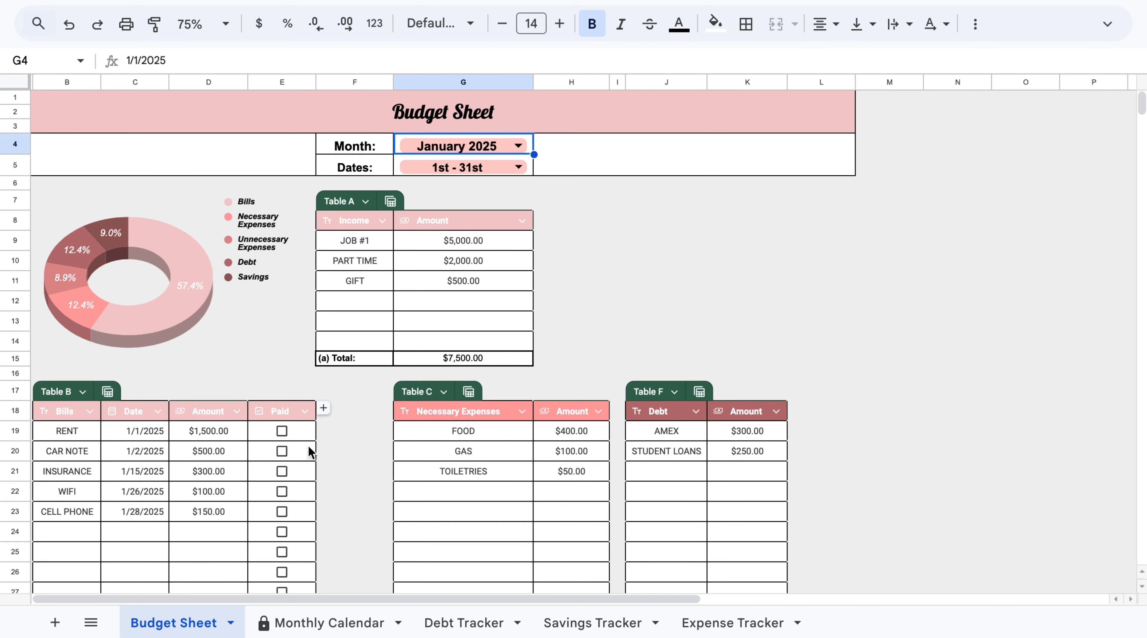
click(284, 430)
click(283, 471)
click(286, 492)
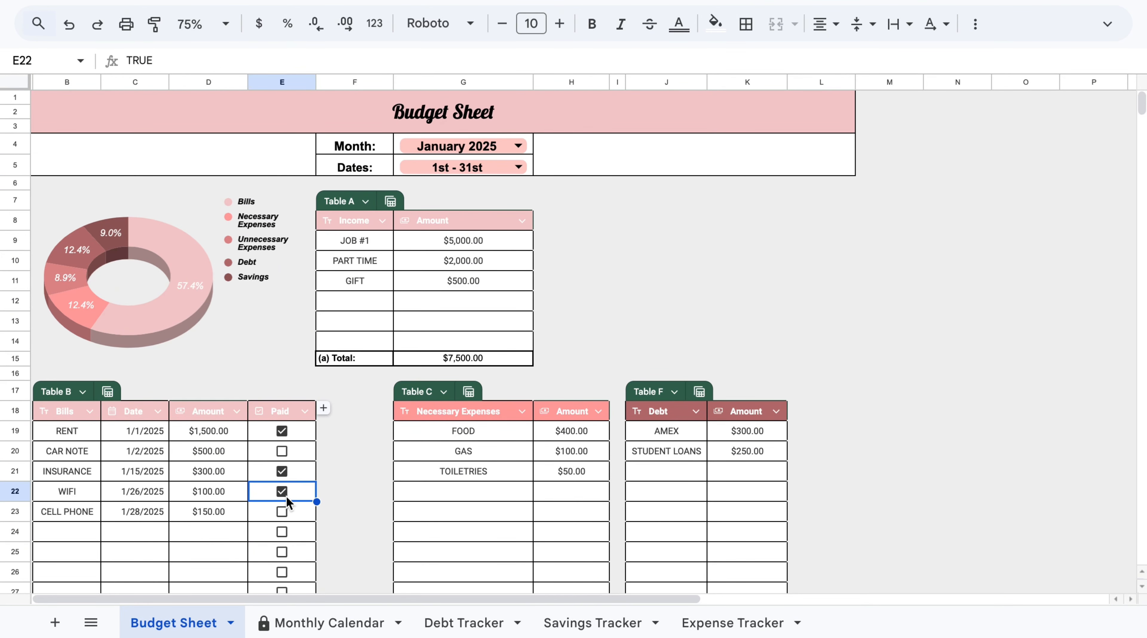
click(329, 625)
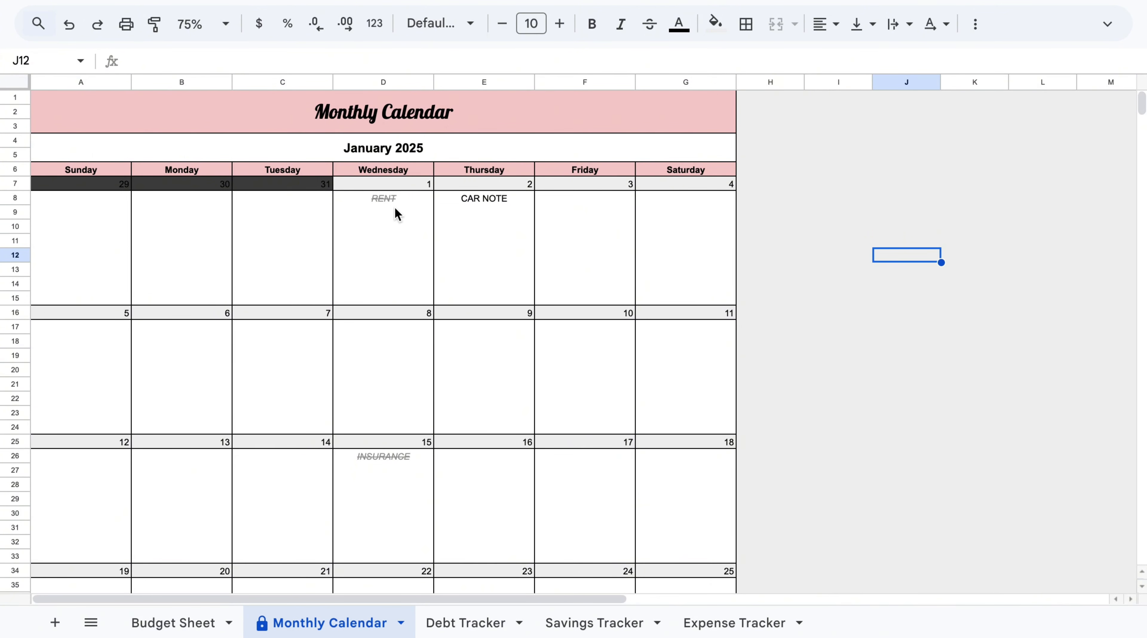
scroll(389, 440, down, 5)
Switch the budget sheet's month to February 2025 and view the calendar for that month.
click(173, 623)
click(518, 146)
click(461, 197)
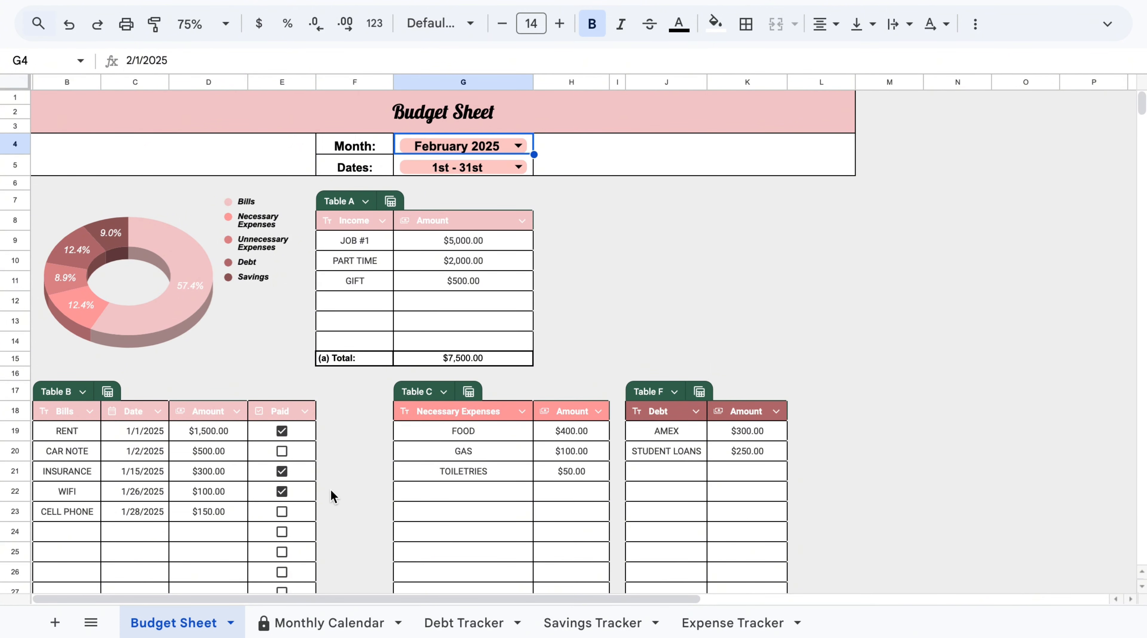
click(342, 623)
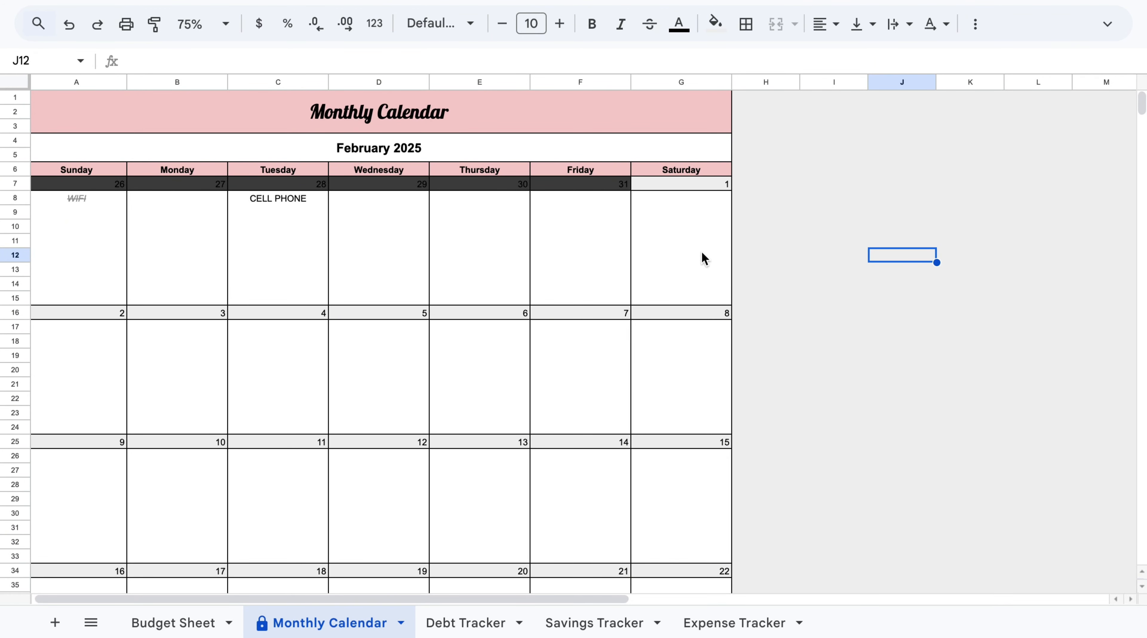
Set RENT's date to 2/2/2025 and fill the date series down through CELL PHONE.
click(173, 623)
click(133, 431)
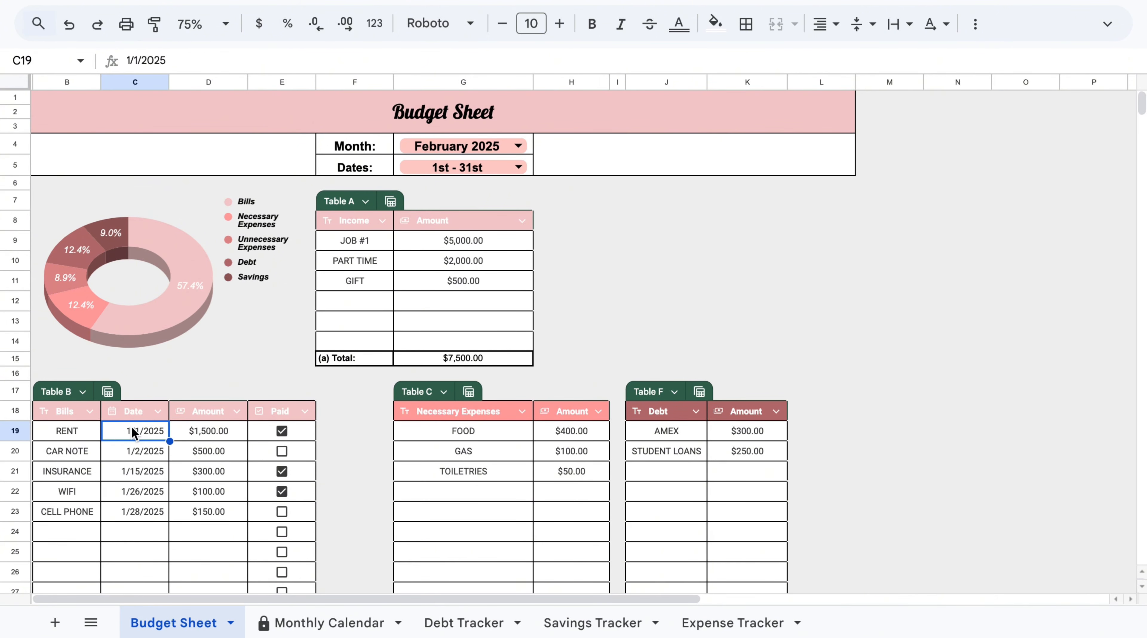
double_click(152, 428)
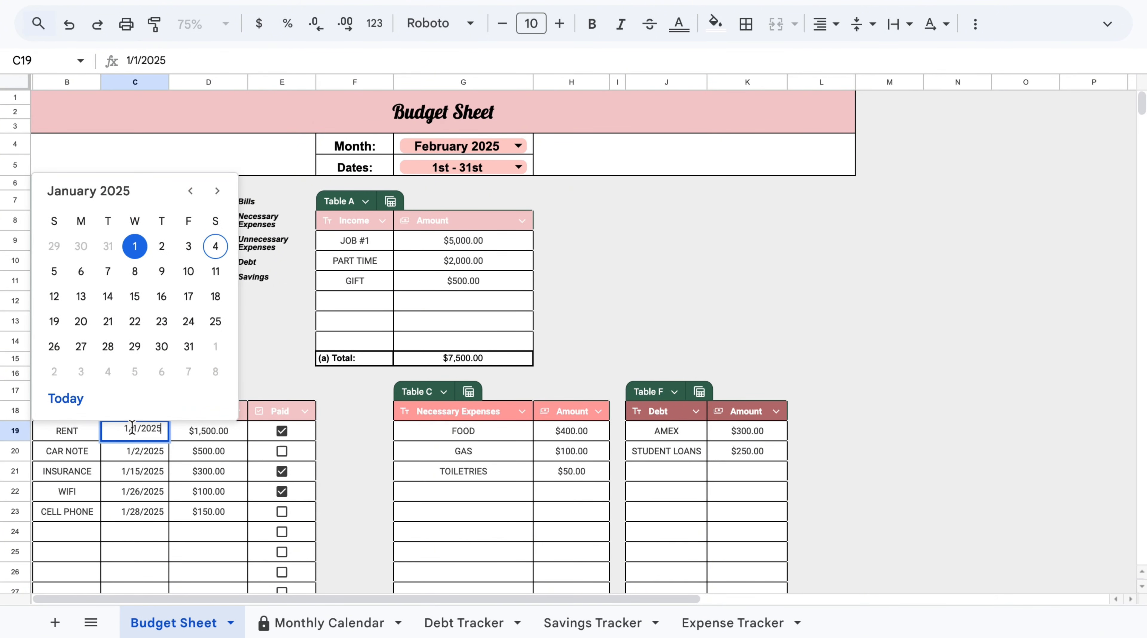
click(218, 190)
click(54, 272)
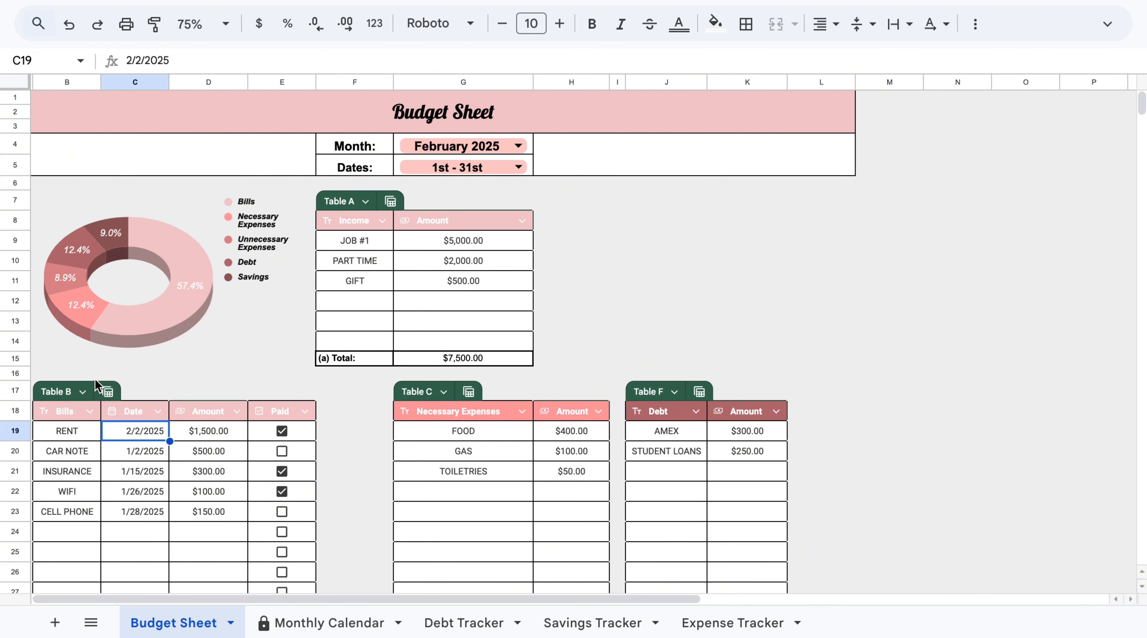
drag(168, 441, 162, 525)
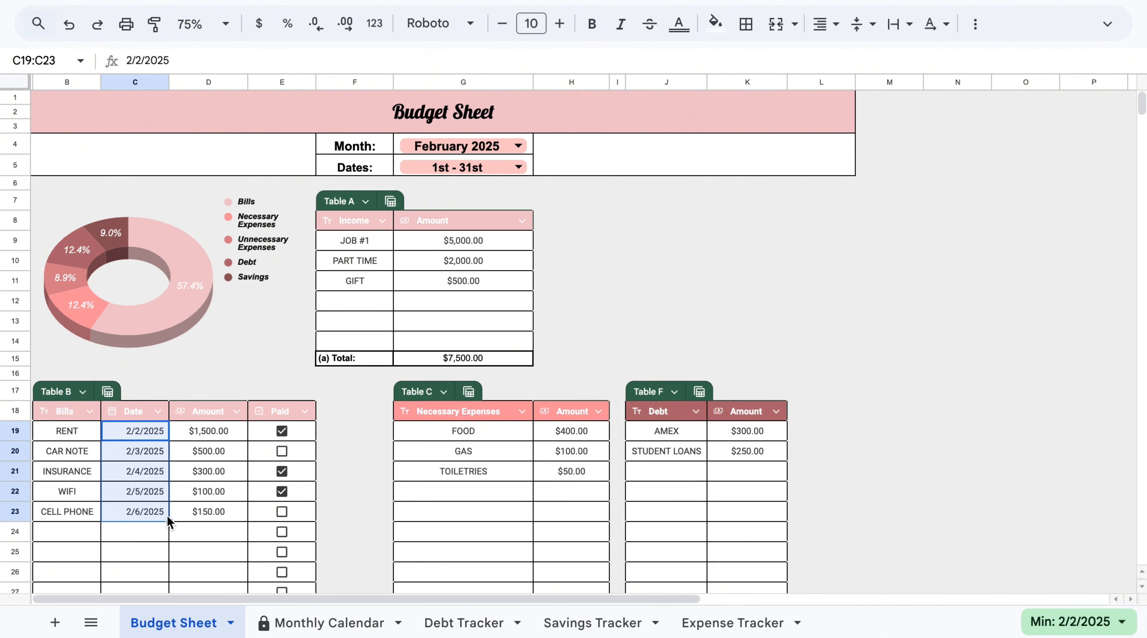
Review the February calendar's bill entries.
click(241, 553)
click(323, 620)
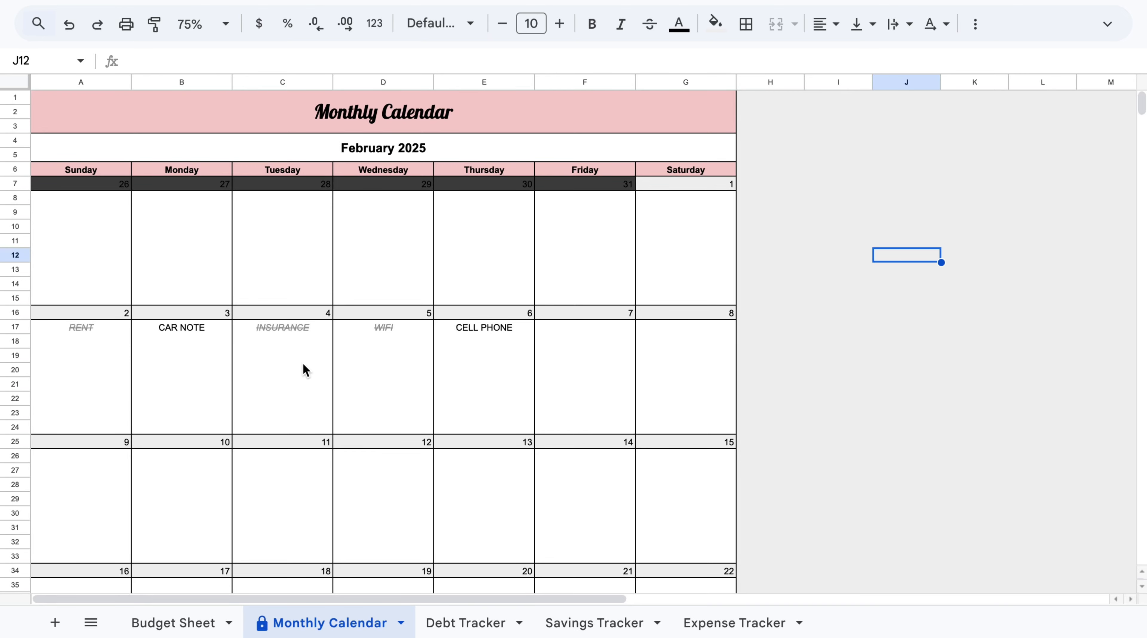
scroll(500, 418, down, 3)
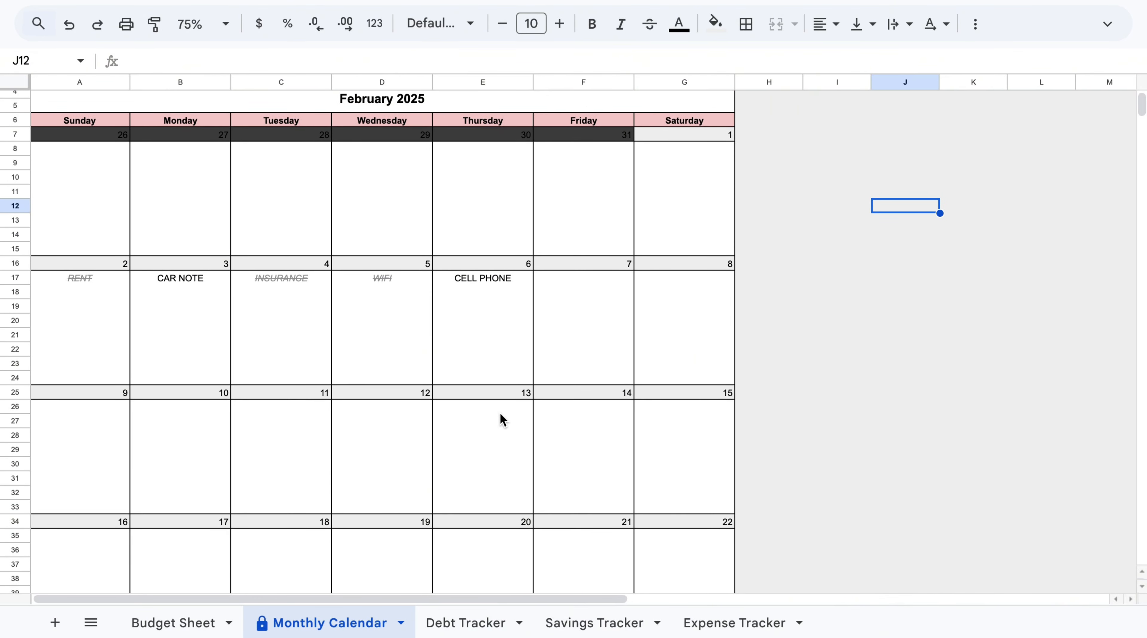
scroll(500, 417, up, 2)
Untick the Paid boxes for RENT, INSURANCE and WIFI in Table B.
click(179, 622)
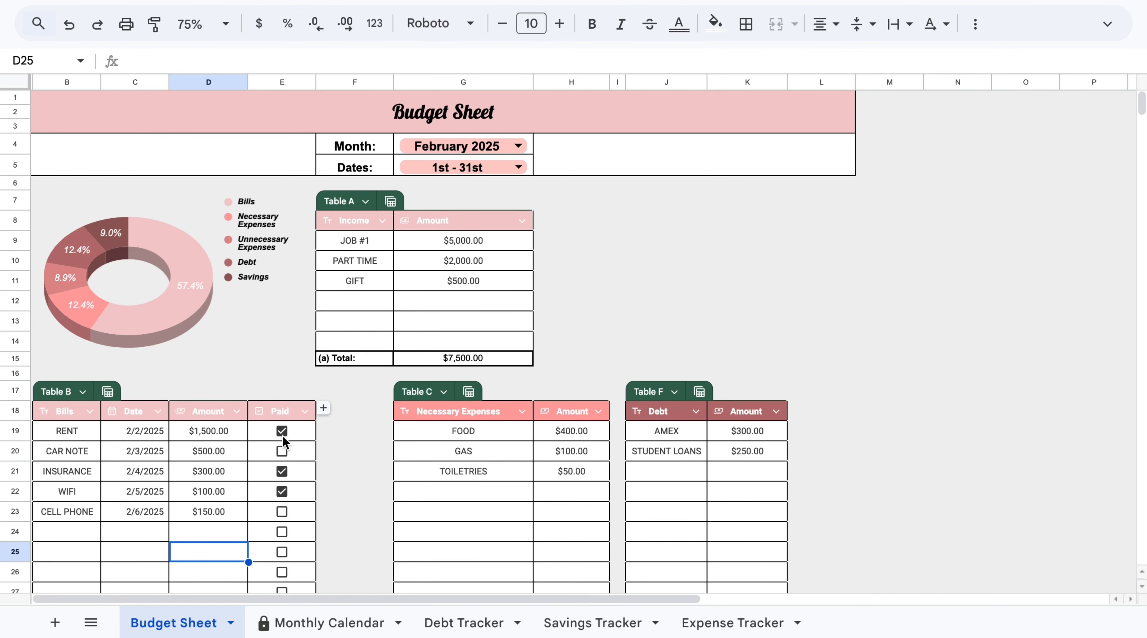
click(282, 431)
click(282, 472)
click(281, 491)
Open the Debt Tracker sheet and look over its chart and layout.
scroll(384, 320, down, 10)
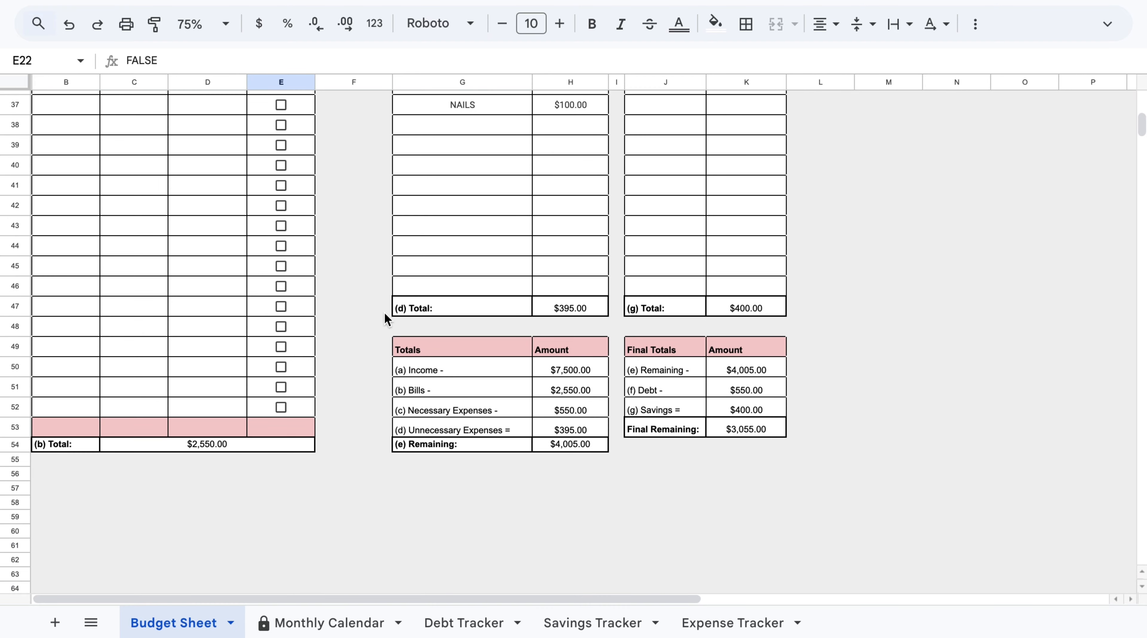
click(463, 622)
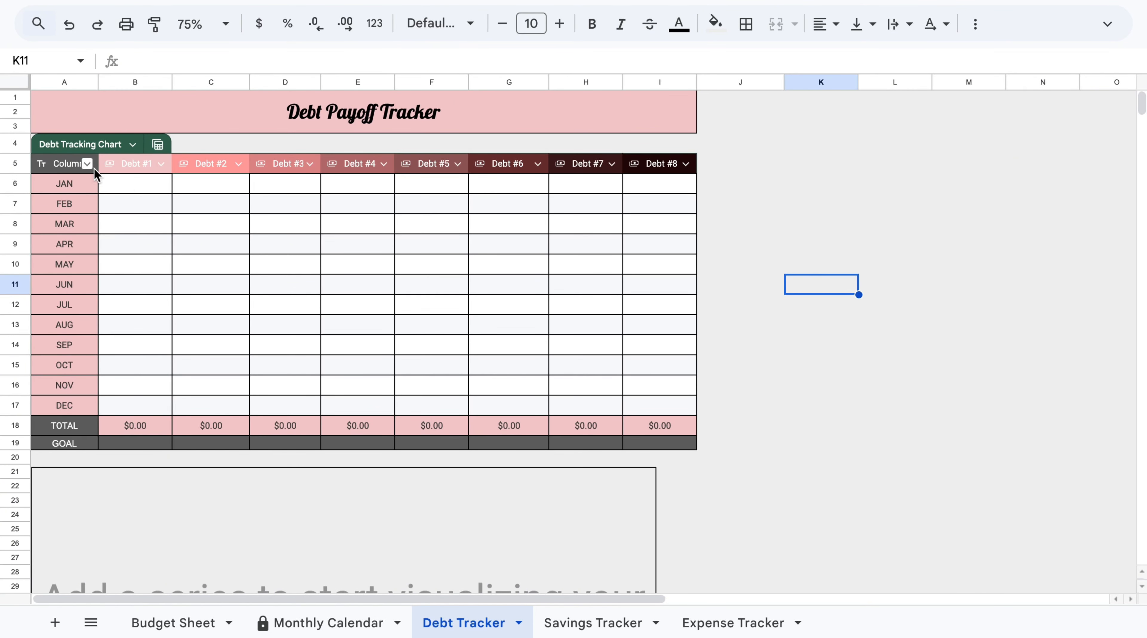
scroll(472, 387, down, 5)
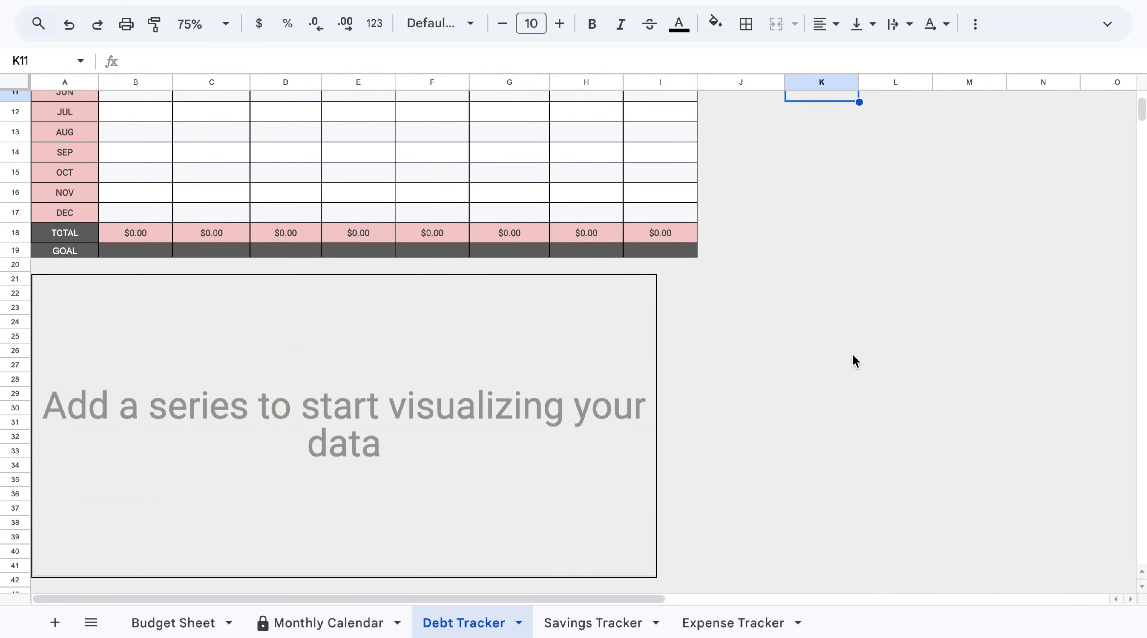
Rename the first three debt column headers to Amex, Student Loans and Capital One.
scroll(853, 357, up, 5)
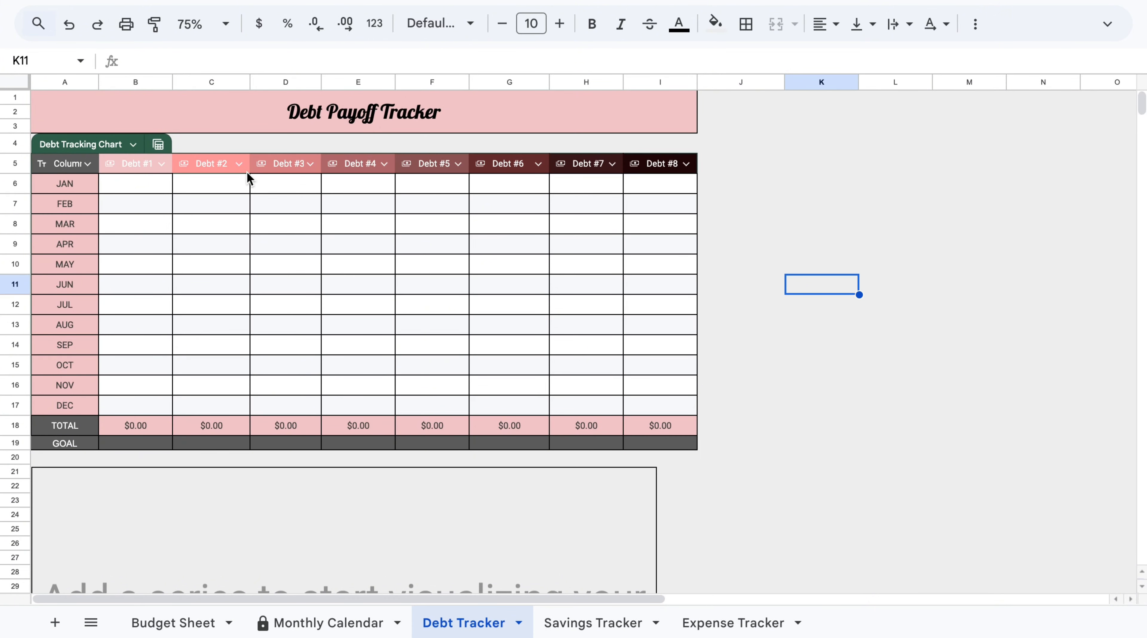
click(132, 166)
drag(186, 62, 85, 51)
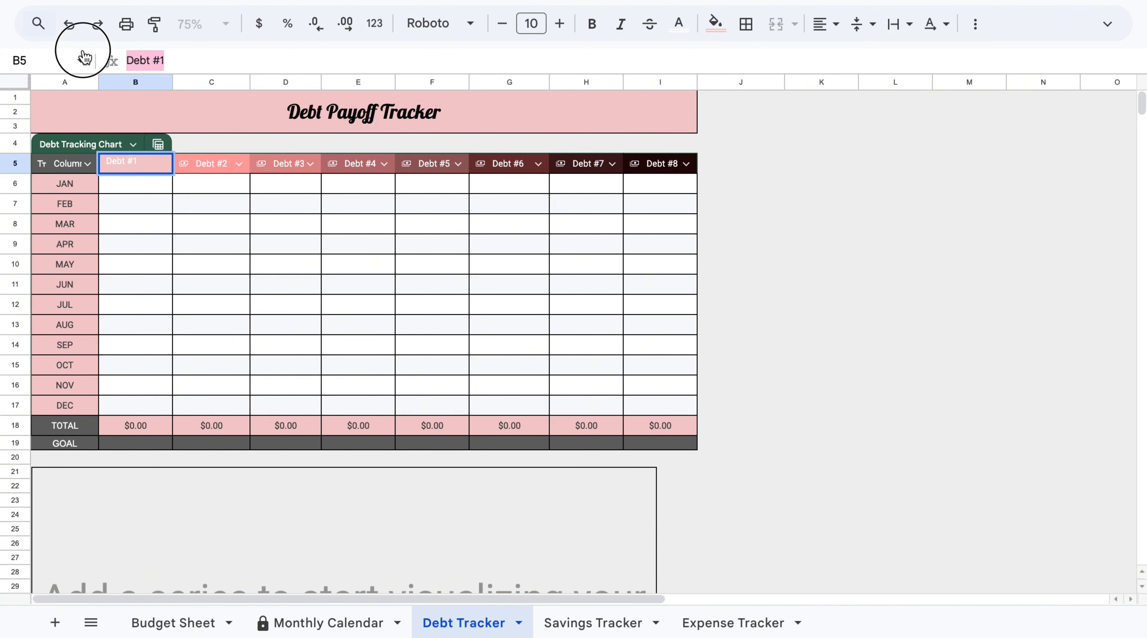
text(Amex)
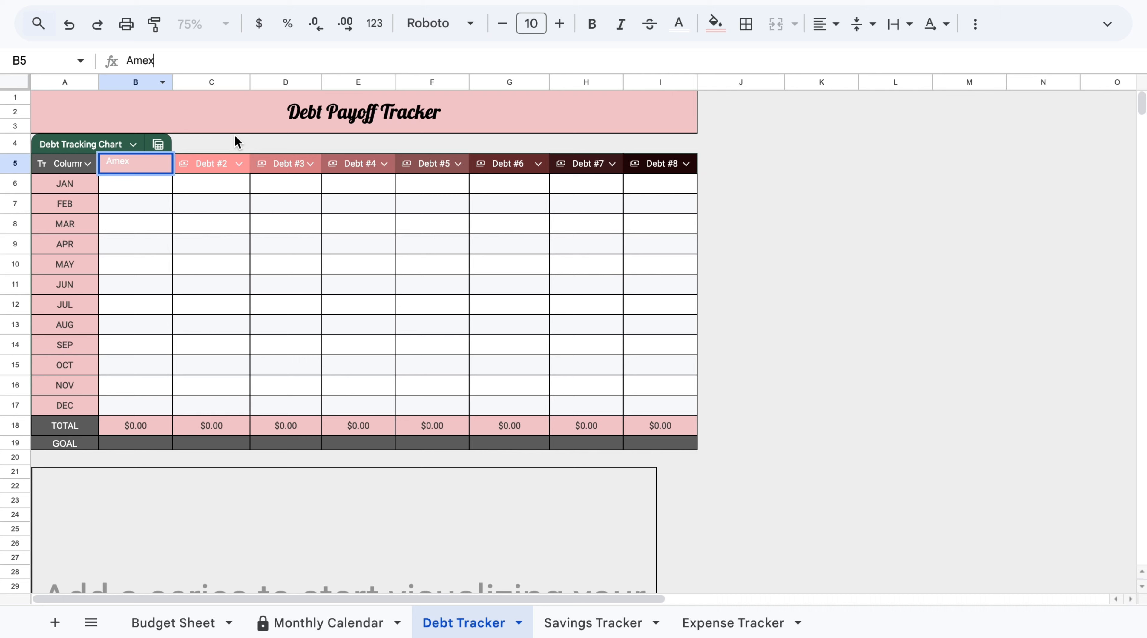
click(220, 170)
drag(177, 60, 98, 62)
text(Stu)
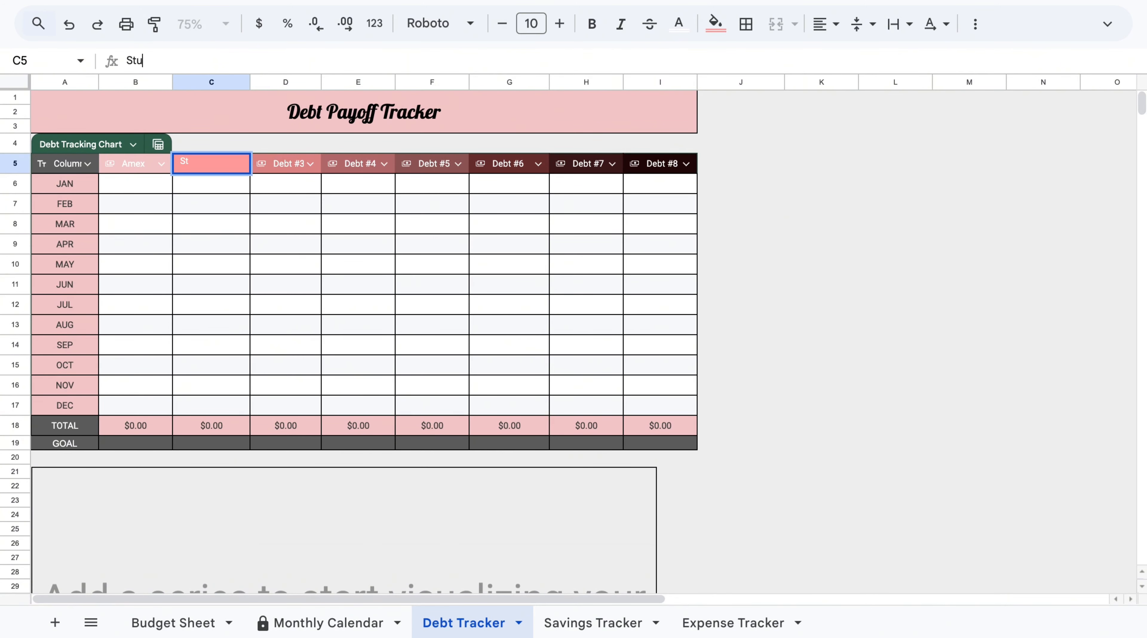
text(dent Loans)
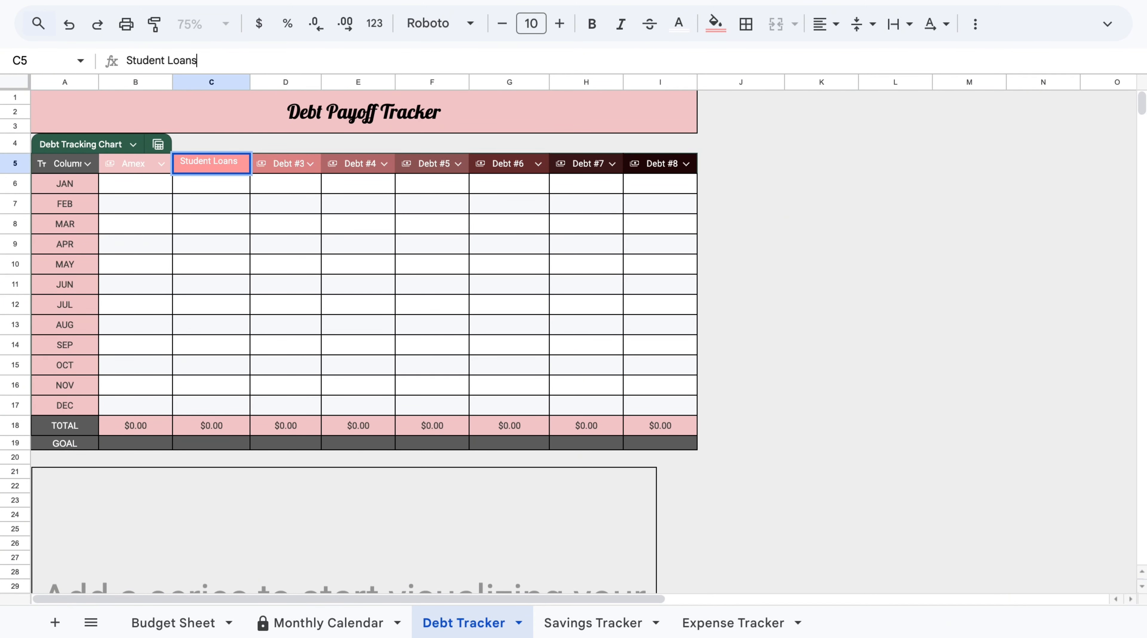
click(274, 170)
drag(194, 61, 84, 69)
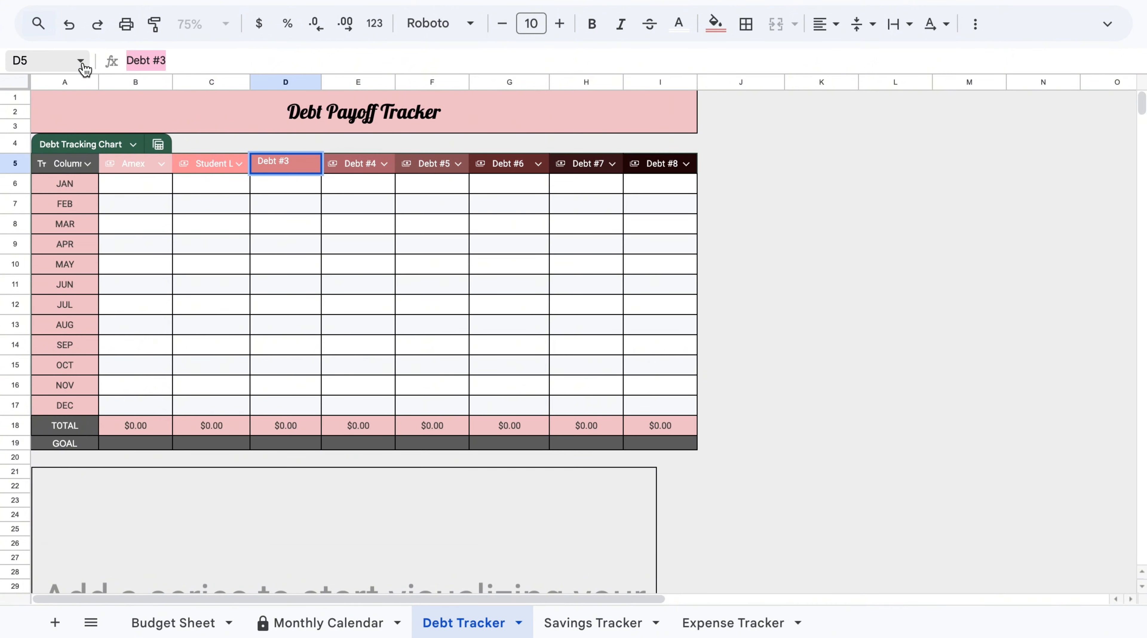
text(Capp)
key(BackSpace)
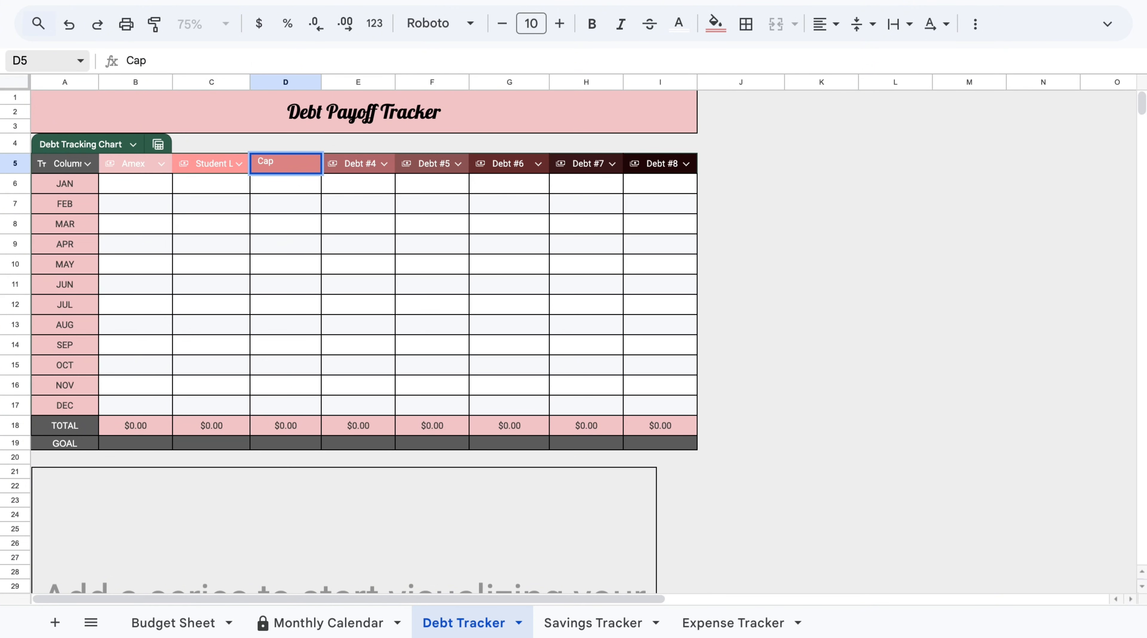
text(ital One)
key(Return)
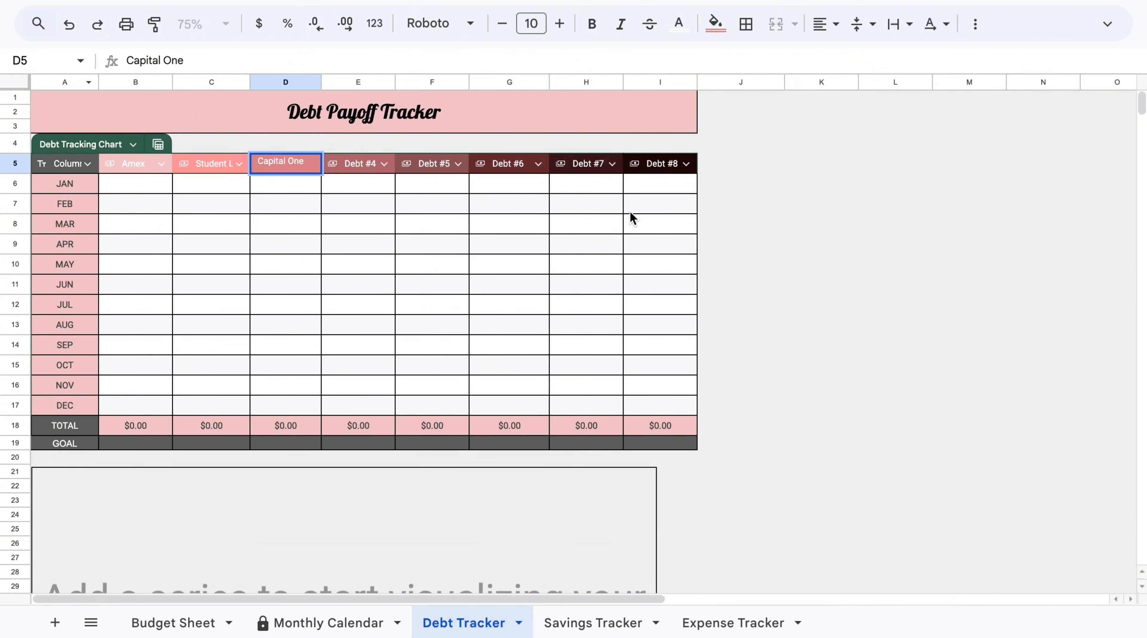
Set the GOAL row to 2000 for Amex, 10,000 for Student Loans and 300 for Capital One.
click(857, 303)
click(166, 445)
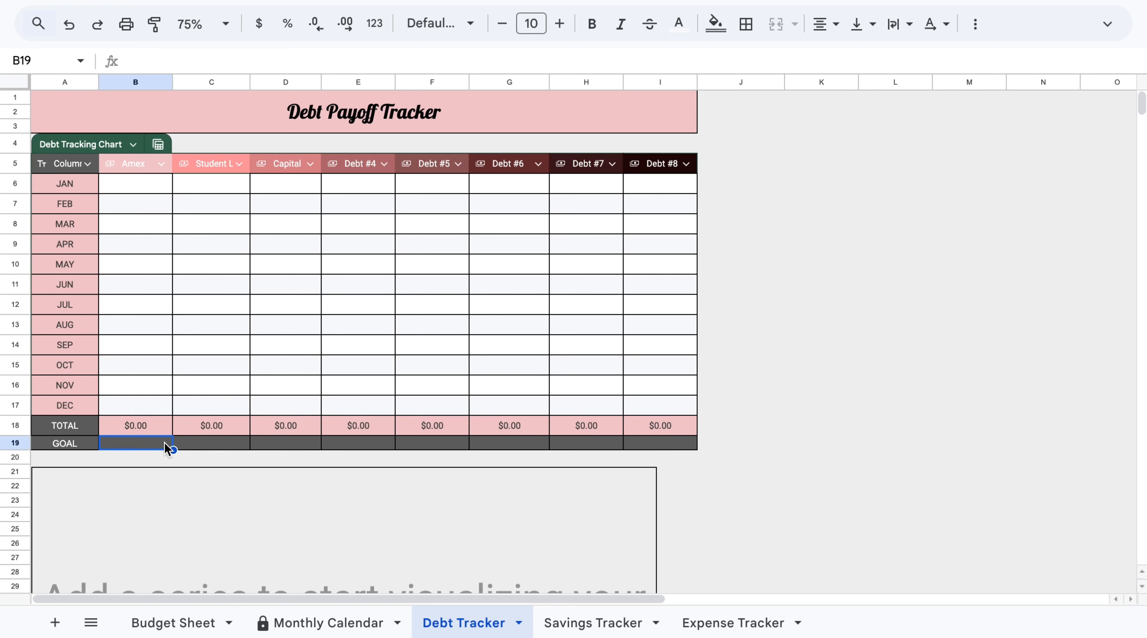
text(2000)
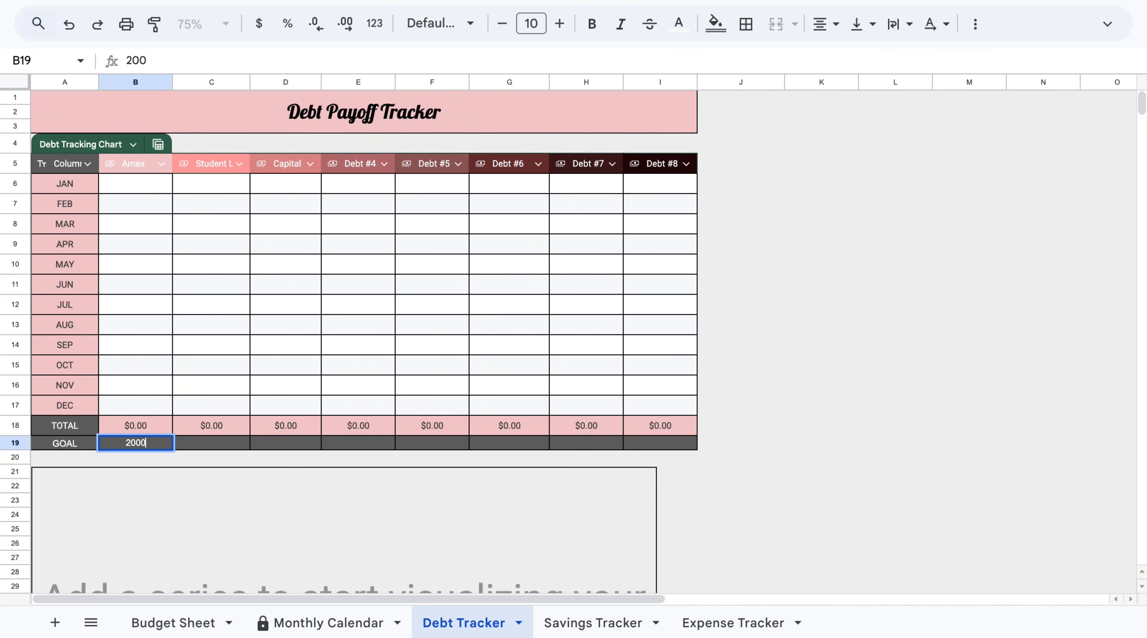
click(199, 447)
text(10,00)
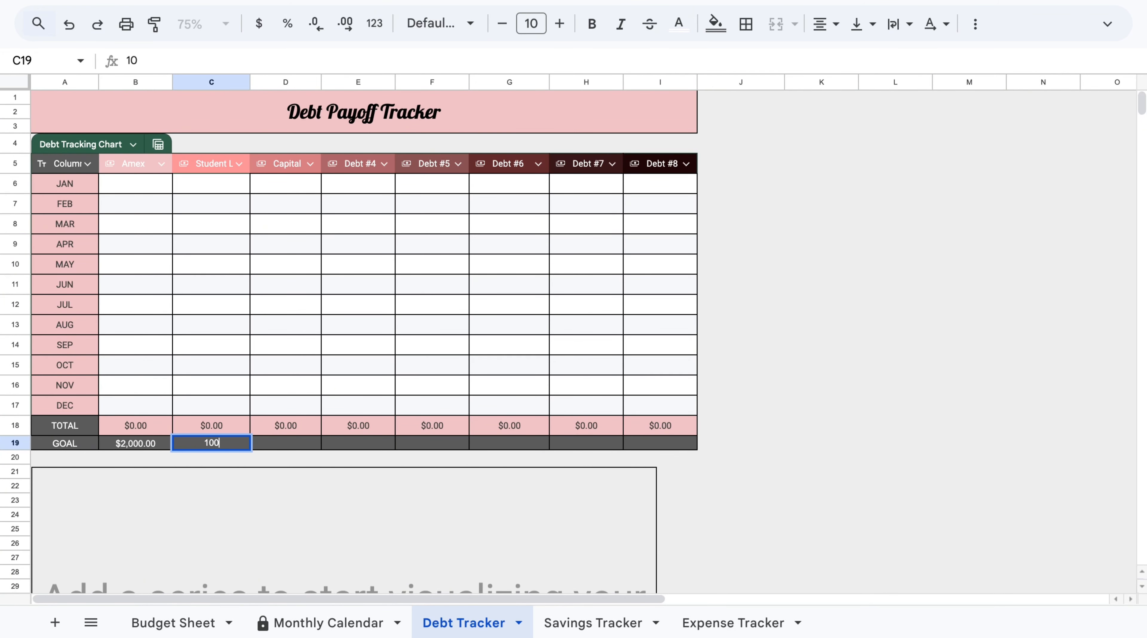
text(00)
click(279, 445)
text(300)
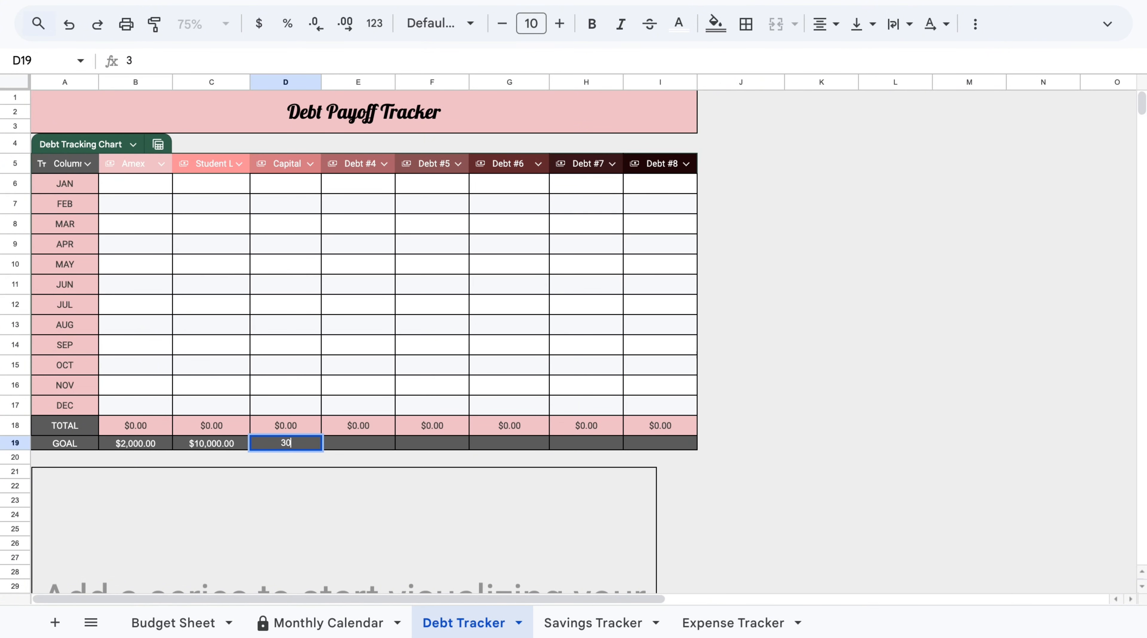
click(960, 351)
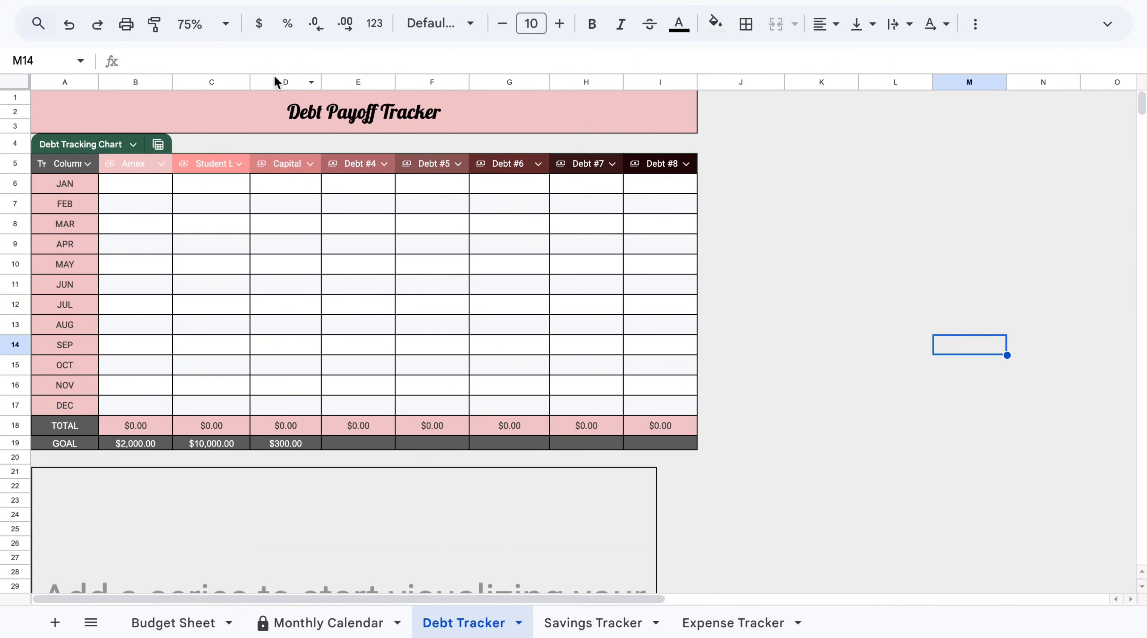
Enter January payments of 300 for Amex, 250 for Student Loans and 100 for Capital One.
text(300)
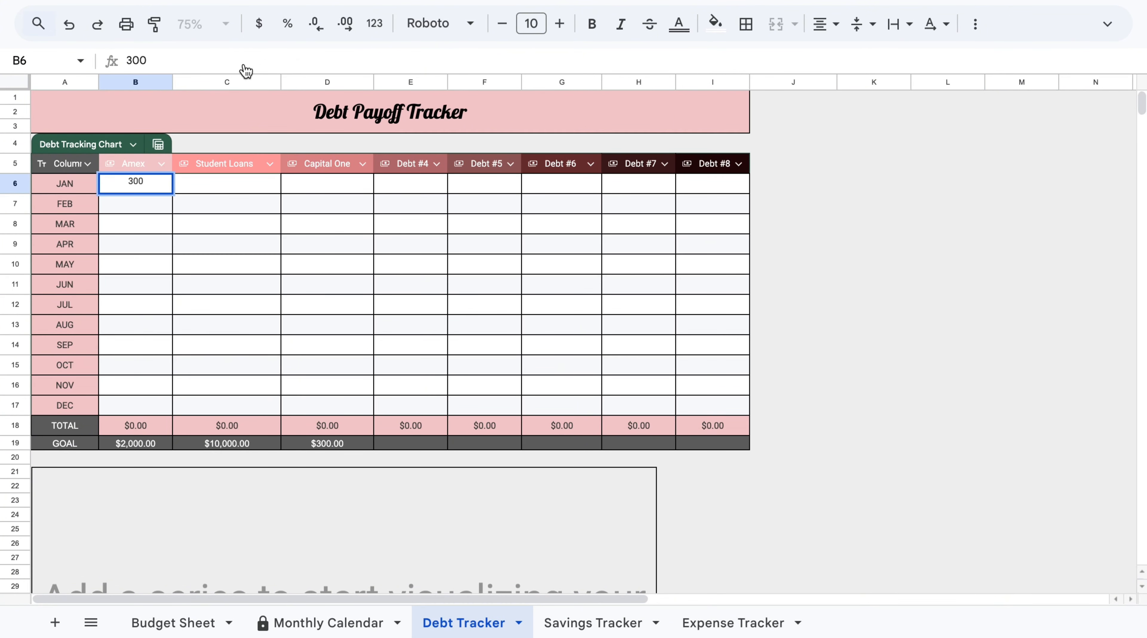
click(245, 188)
text(250)
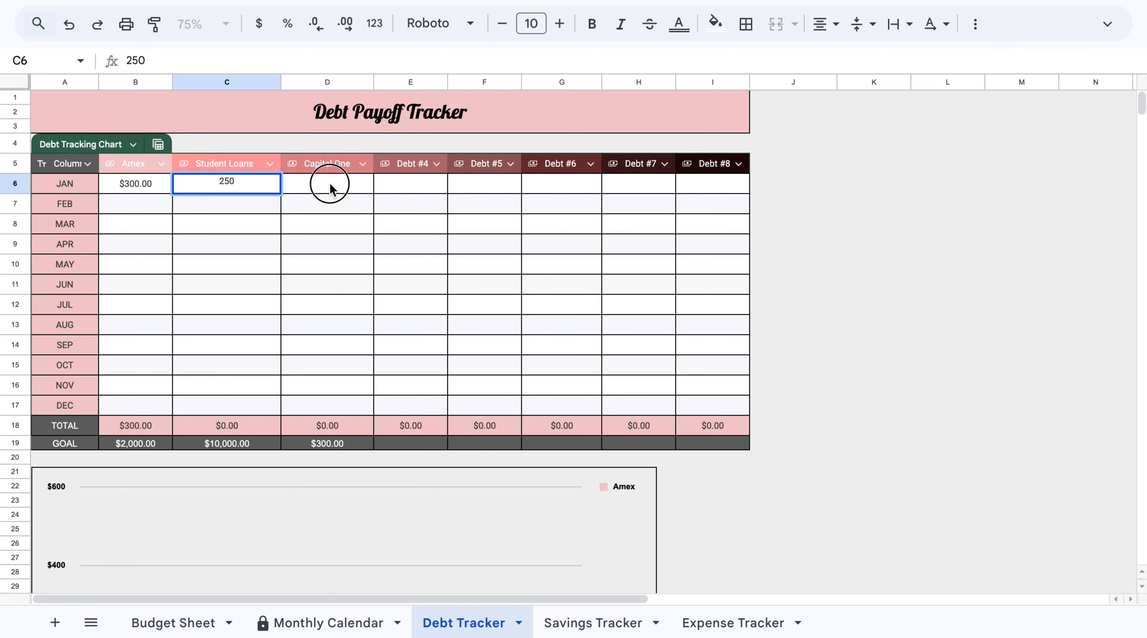
click(328, 184)
text(100)
click(874, 264)
Review the debt tracking chart below the table.
scroll(134, 290, down, 5)
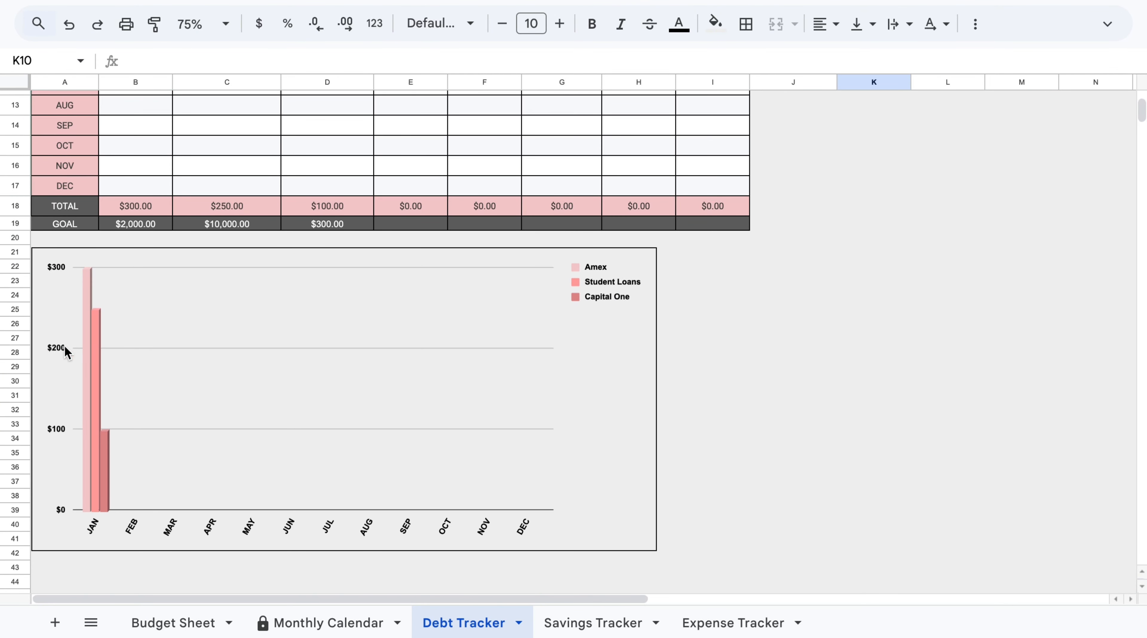
scroll(876, 389, up, 4)
scroll(876, 389, up, 1)
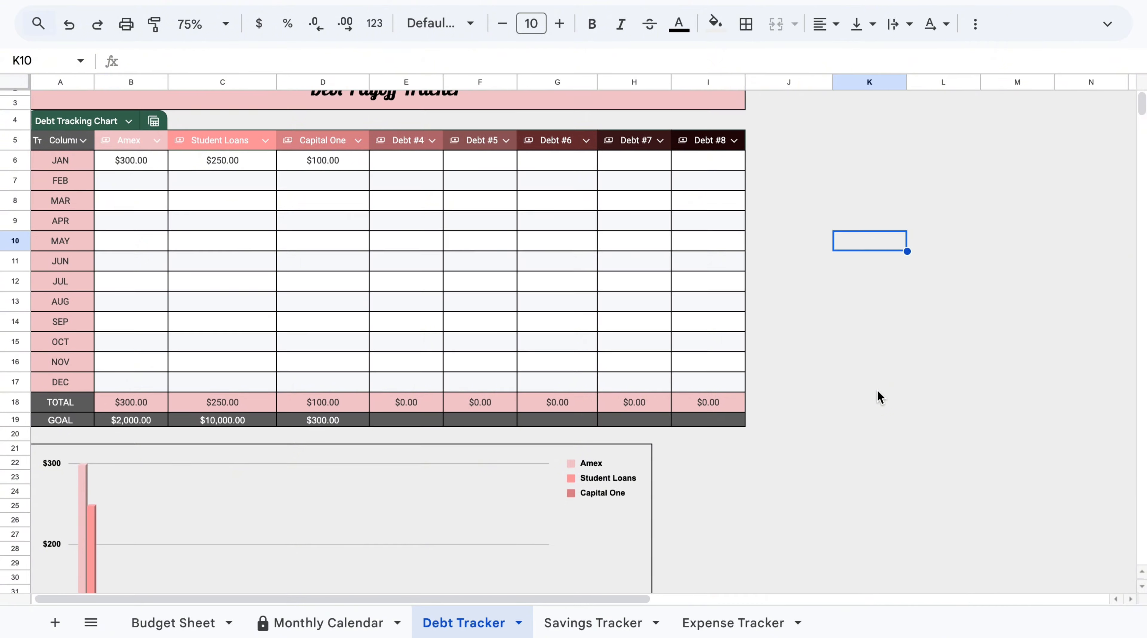
scroll(876, 390, down, 5)
scroll(839, 366, up, 4)
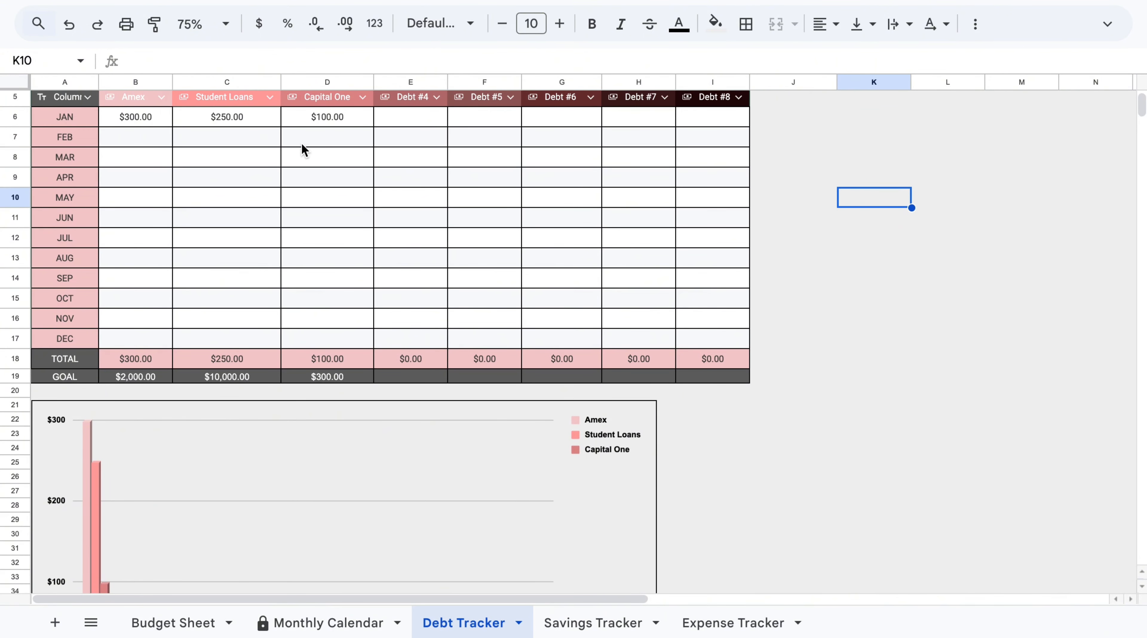
scroll(462, 147, up, 1)
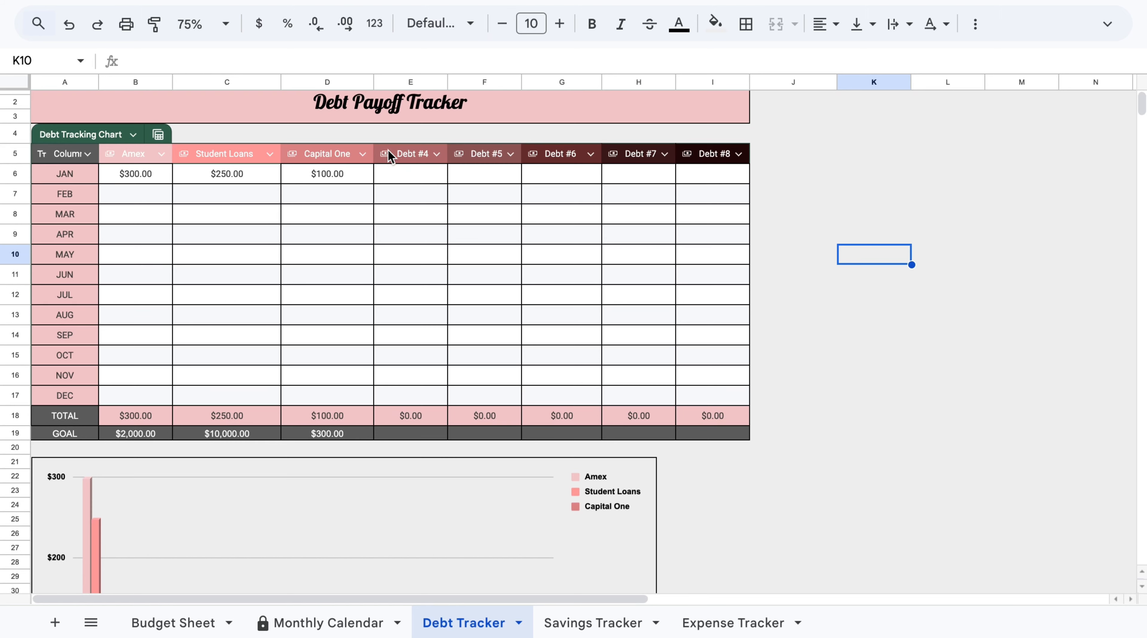
scroll(497, 225, down, 5)
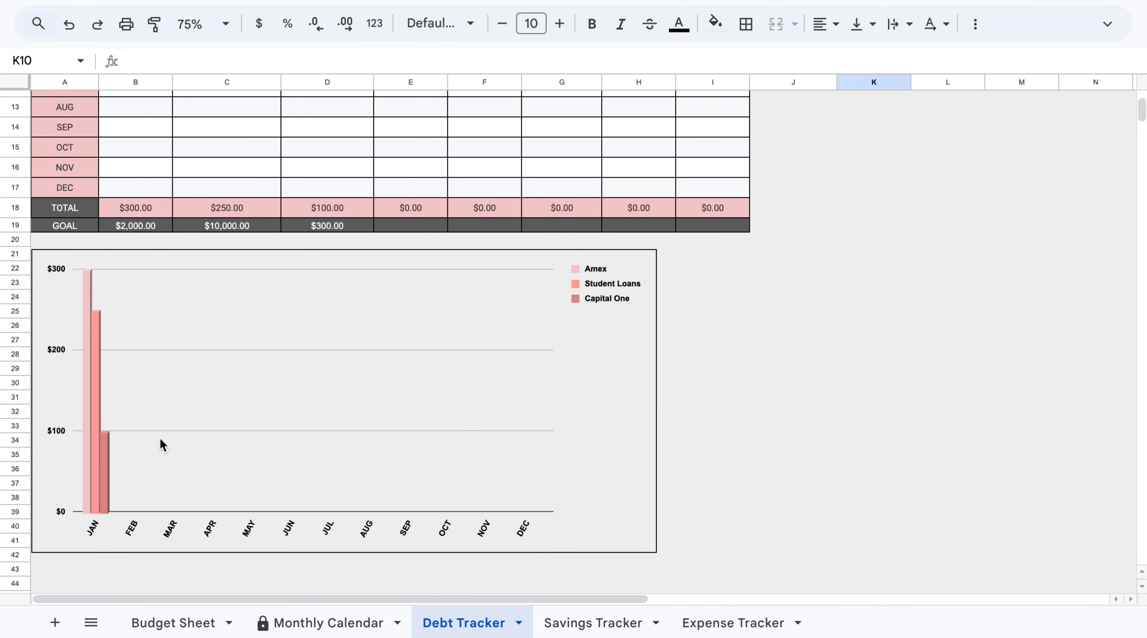
scroll(745, 490, up, 5)
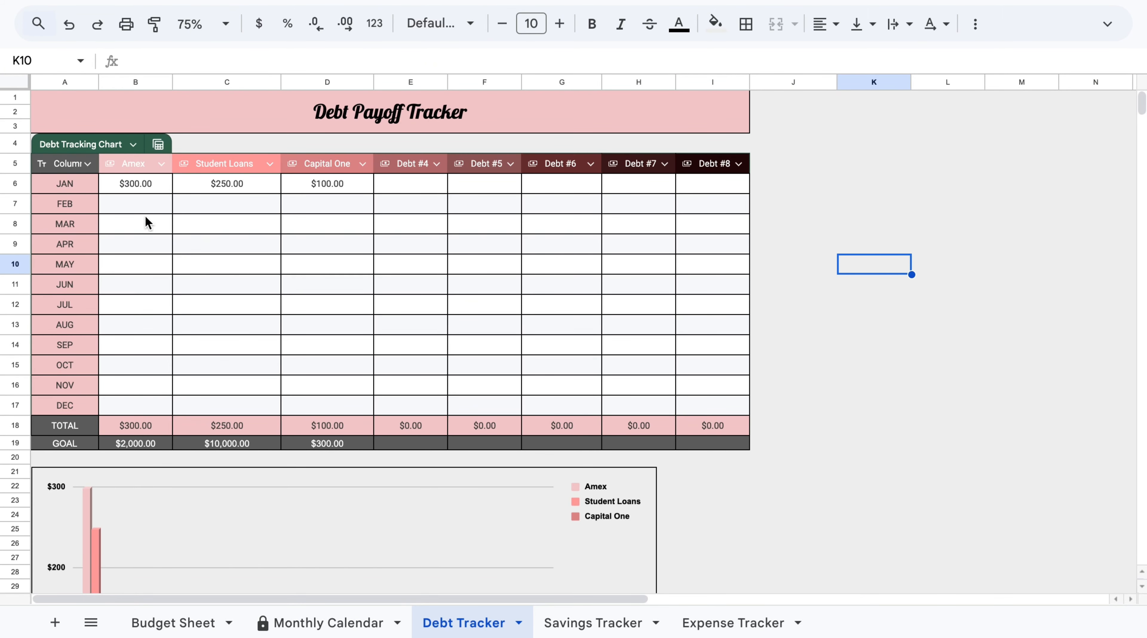
Enter February payments of 500 for Amex, 300 for Student Loans and 100 for Capital One.
click(151, 202)
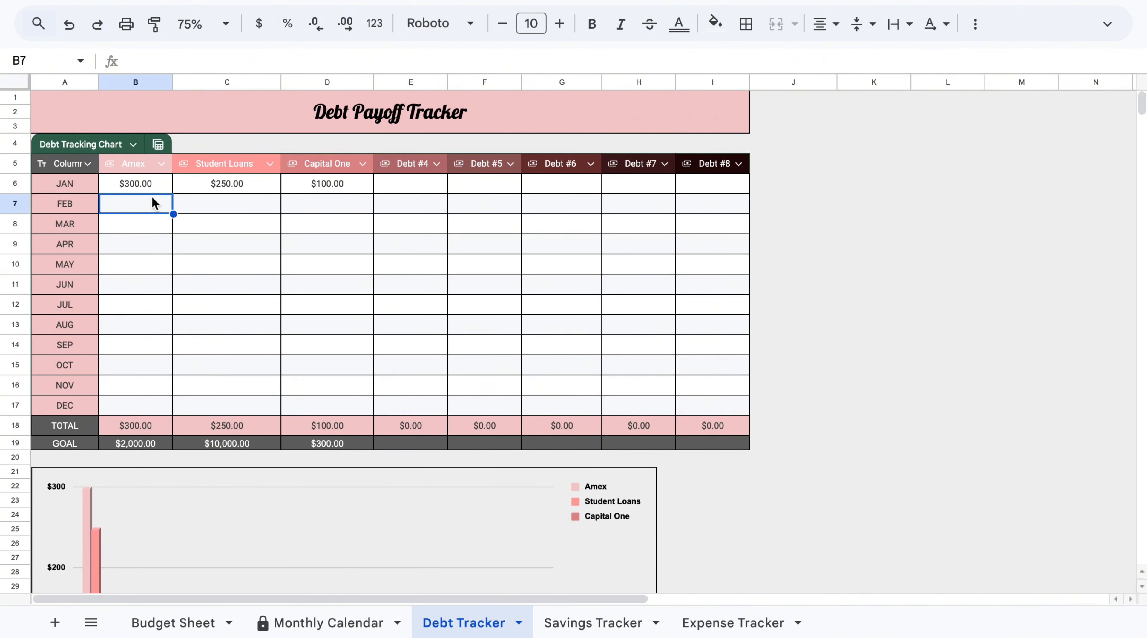
text(500)
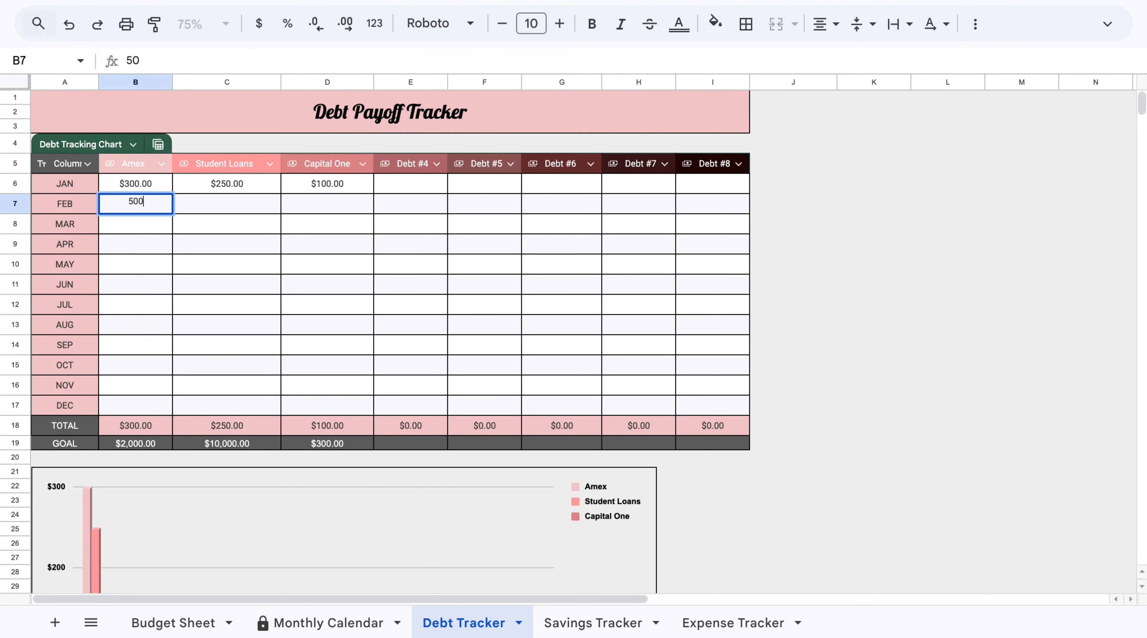
click(255, 205)
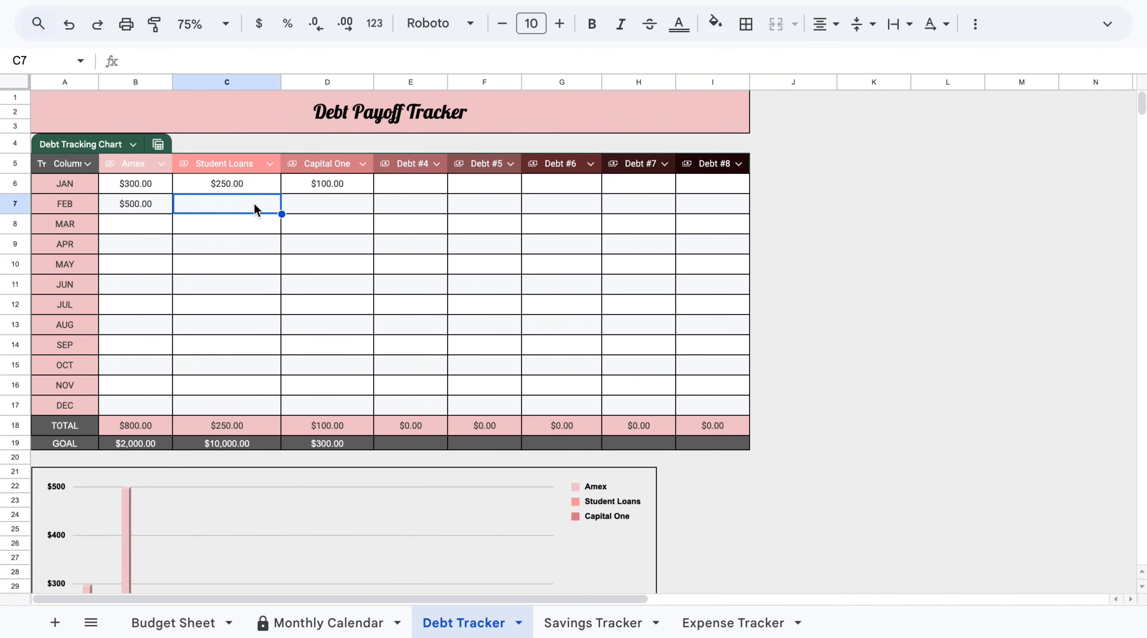
text(300)
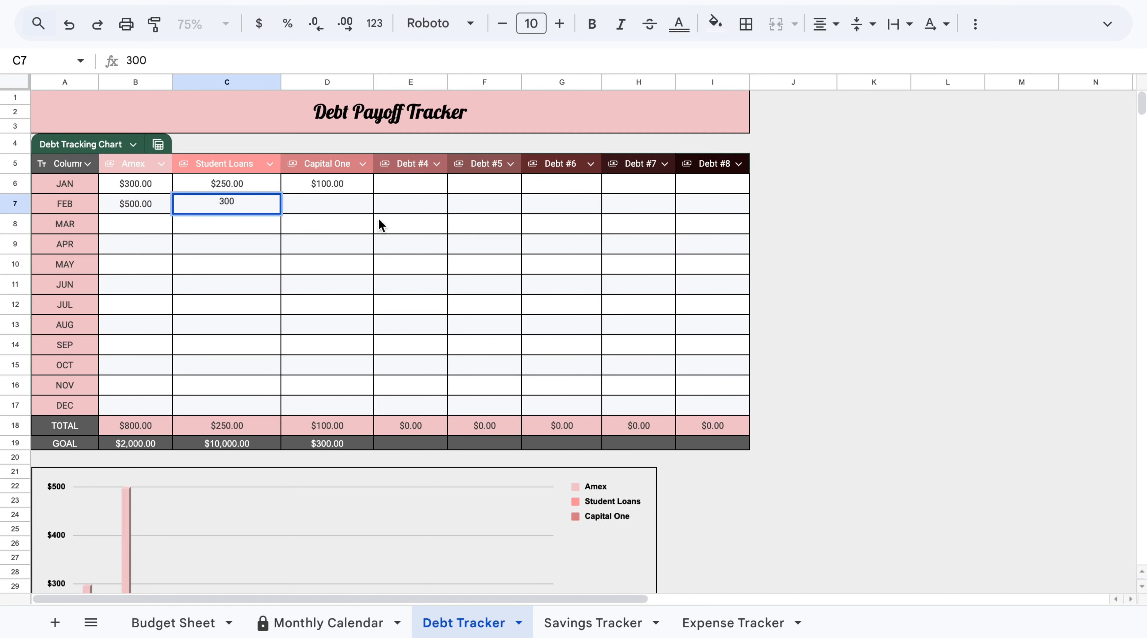
click(357, 205)
text(100)
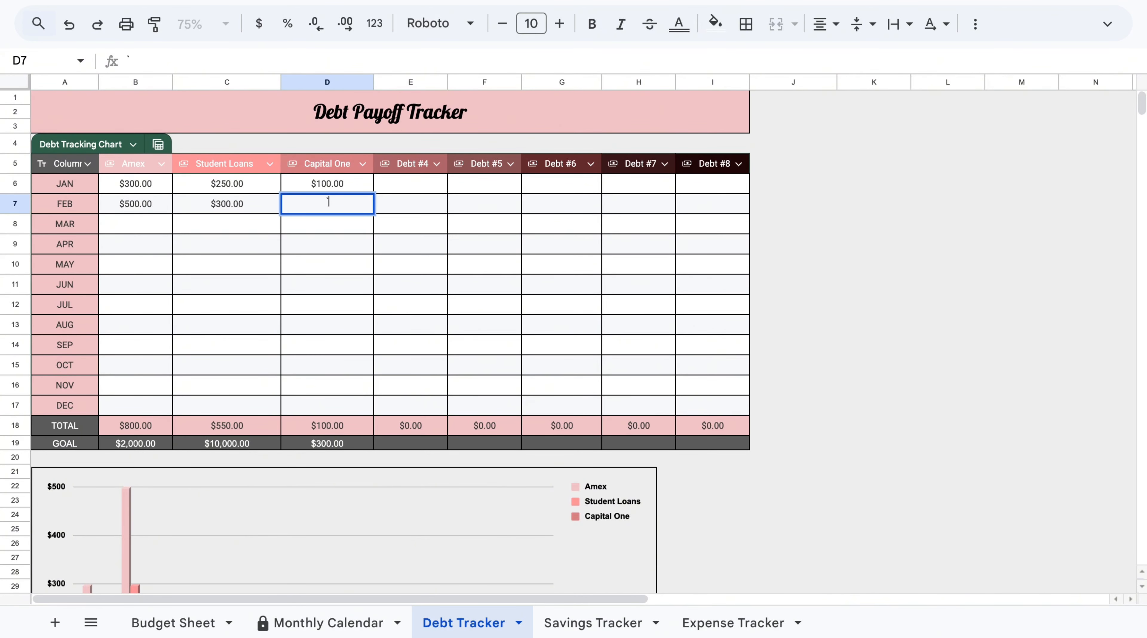
click(909, 245)
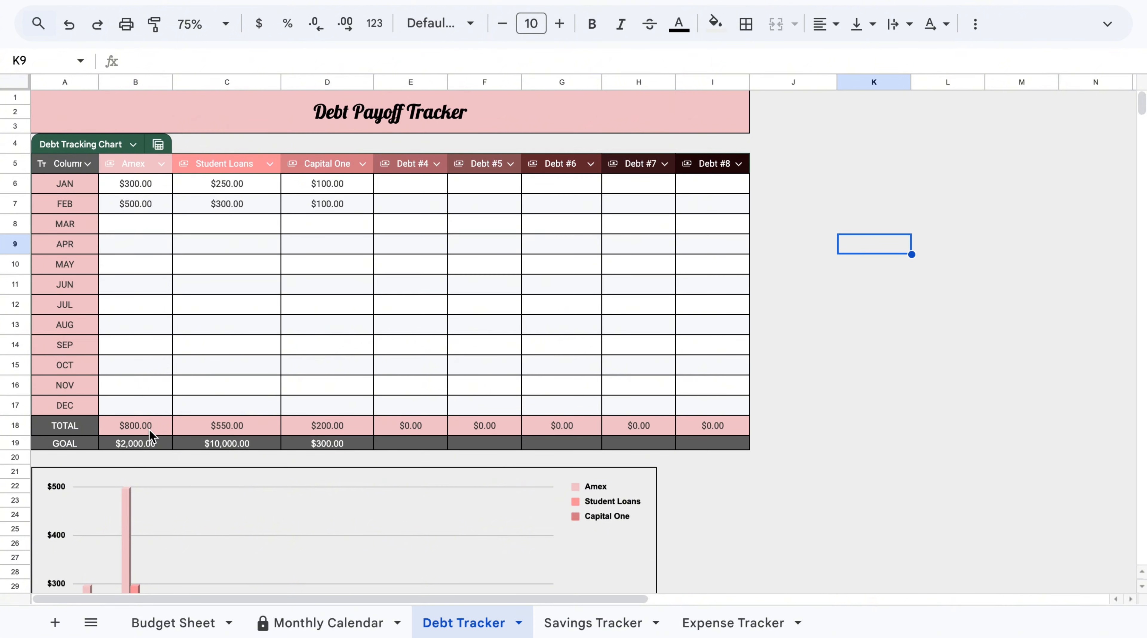
Enter March payments of 1,200 for Amex, 9,450 for Student Loans and 100 for Capital One.
scroll(726, 480, down, 10)
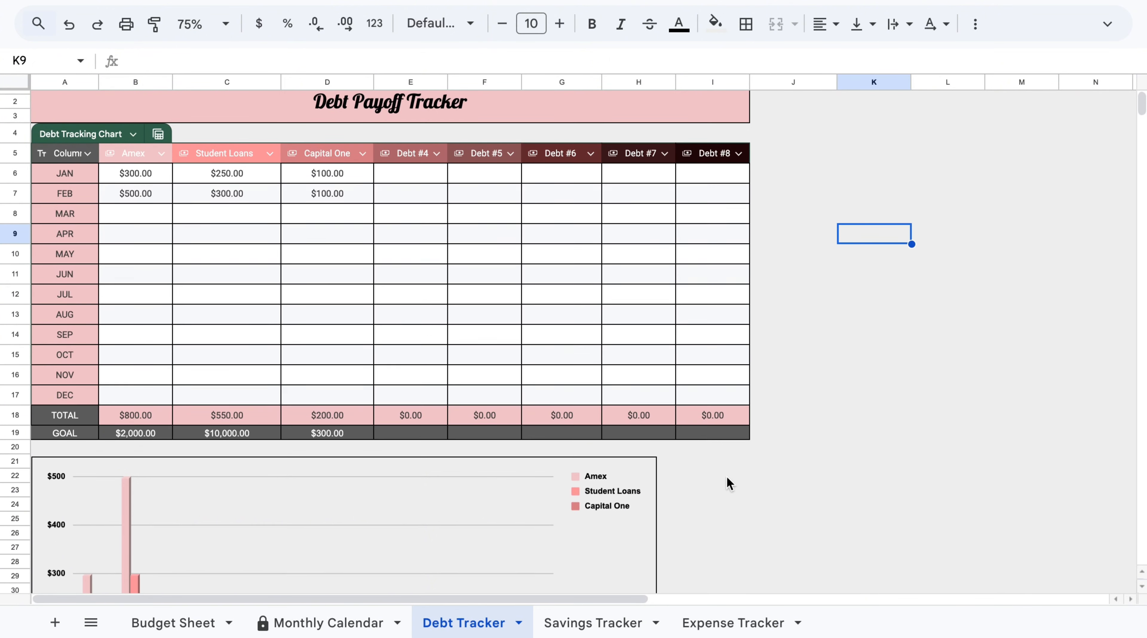
scroll(727, 478, up, 5)
scroll(729, 484, up, 3)
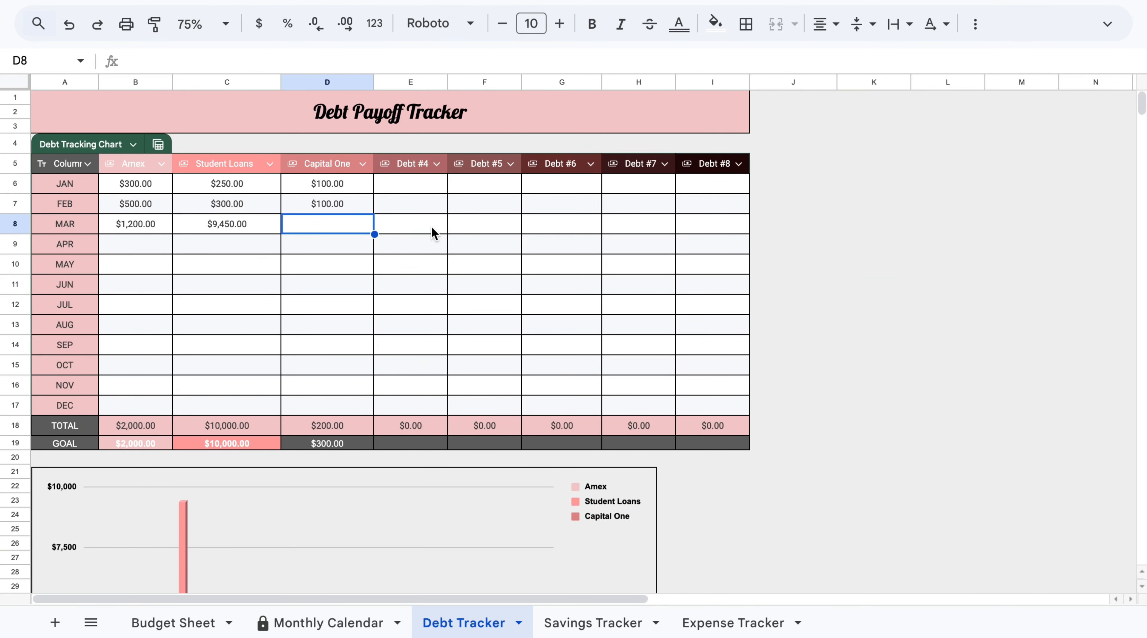
text(100)
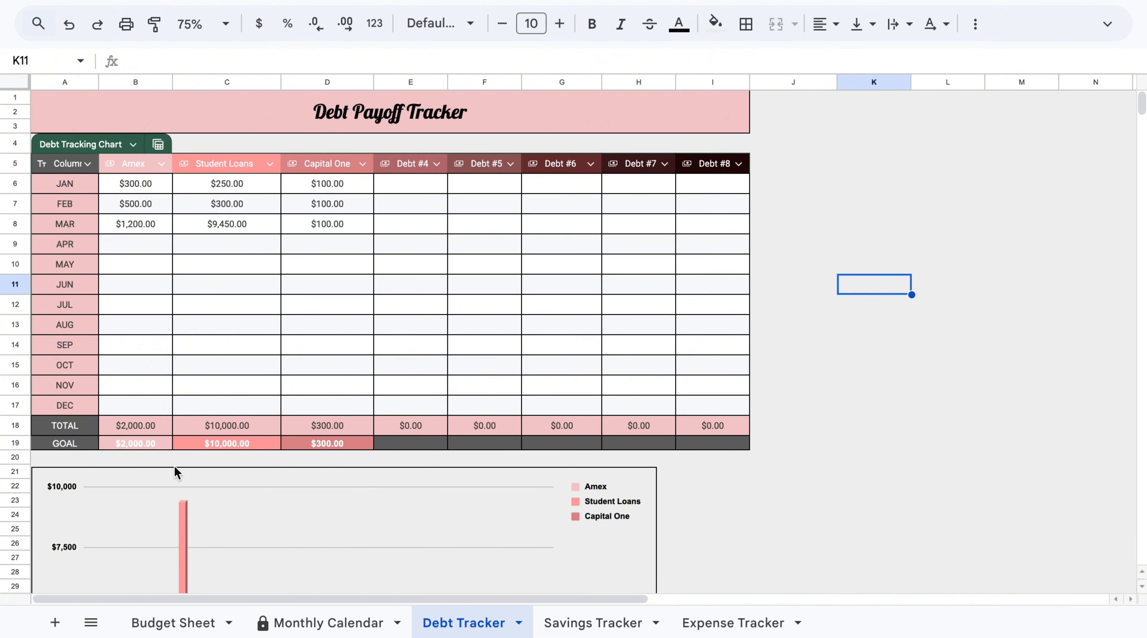
Review the updated debt tracking chart and the table totals against the goals.
scroll(397, 544, down, 5)
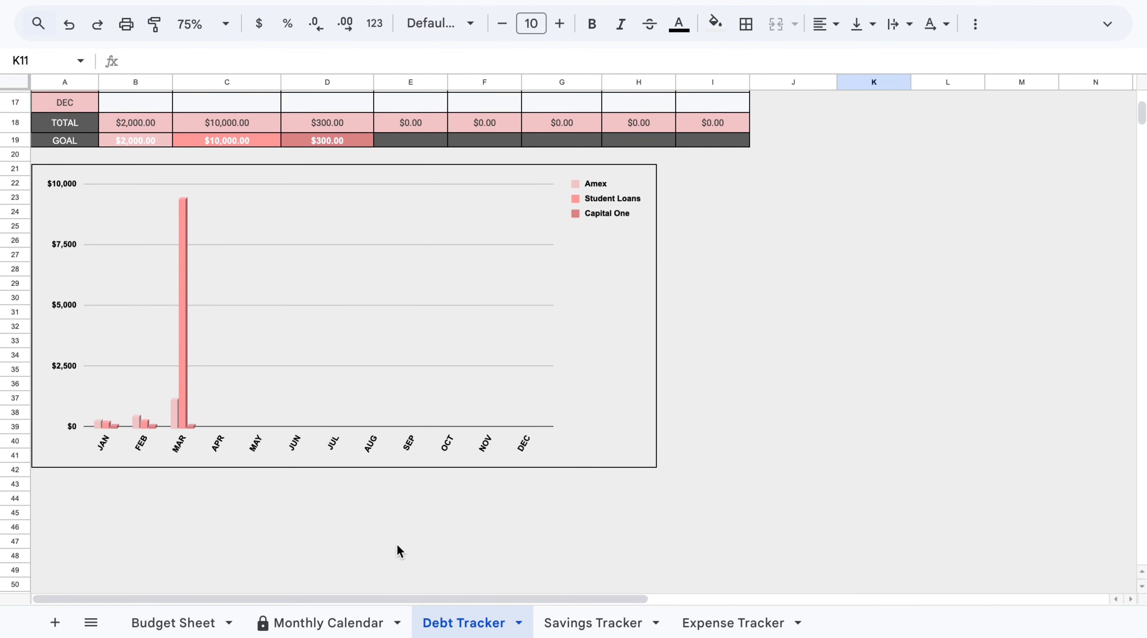
scroll(399, 551, up, 2)
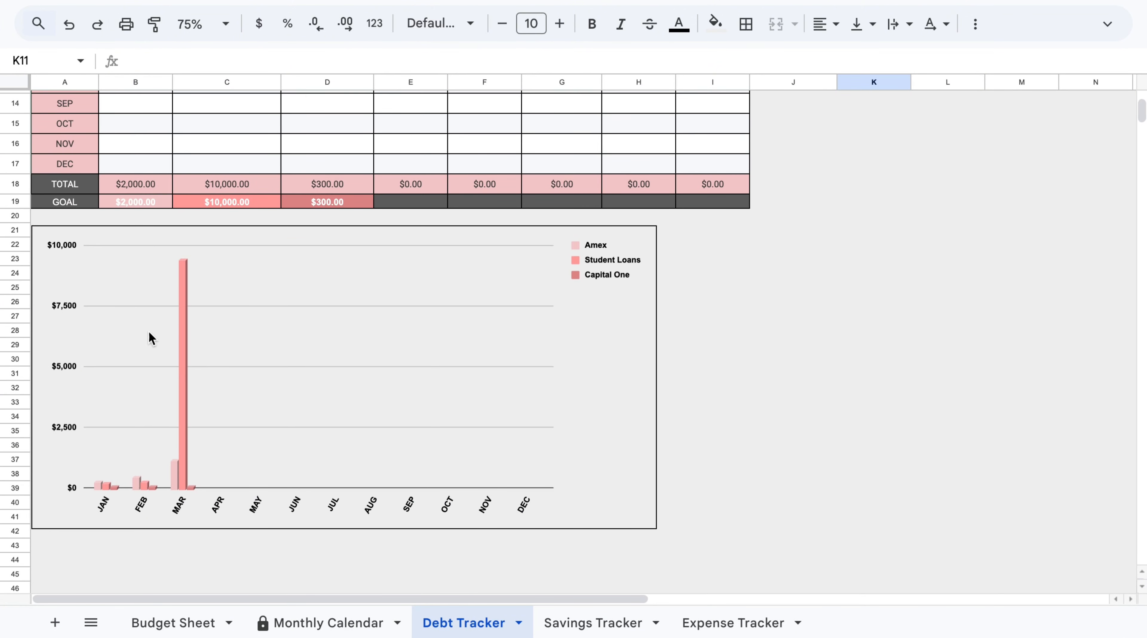
scroll(198, 464, up, 2)
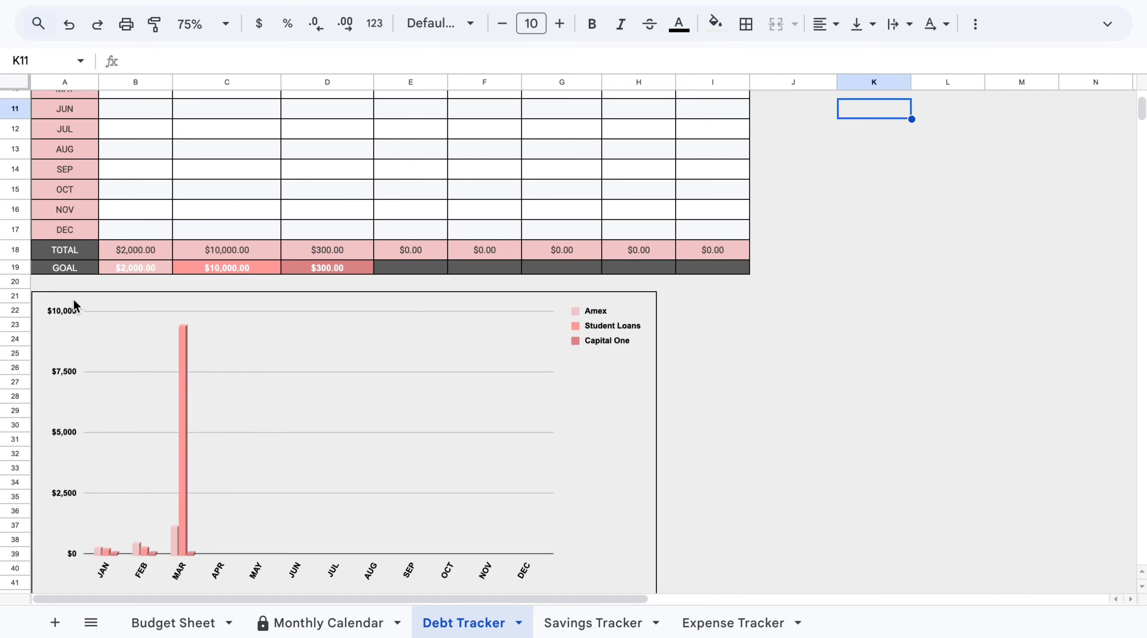
scroll(156, 308, up, 3)
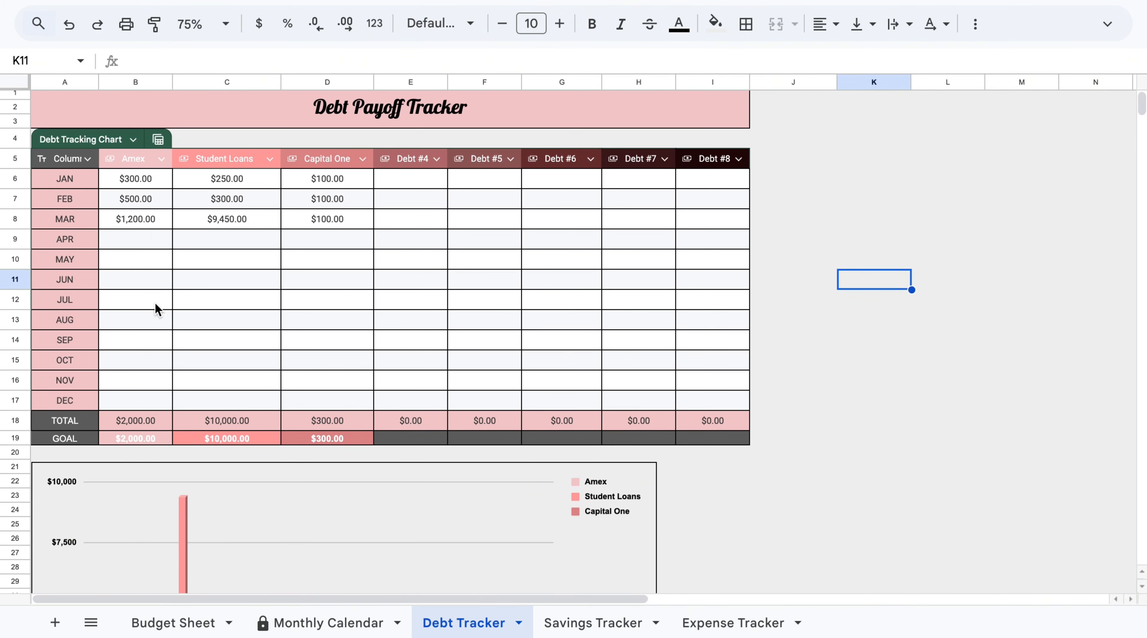
scroll(187, 285, down, 5)
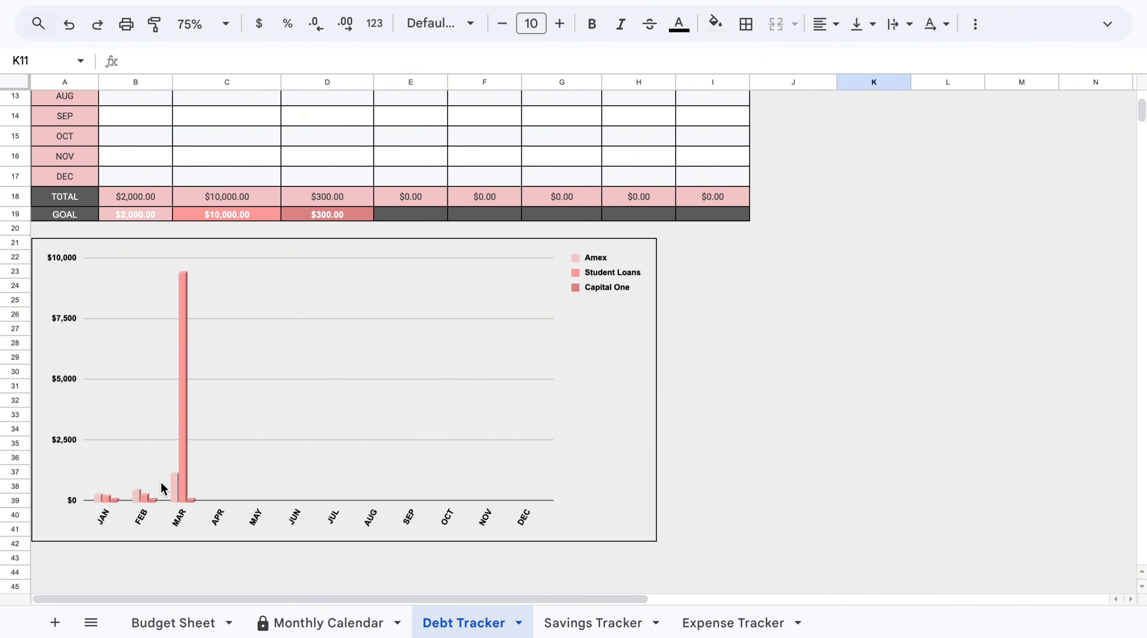
scroll(199, 477, up, 5)
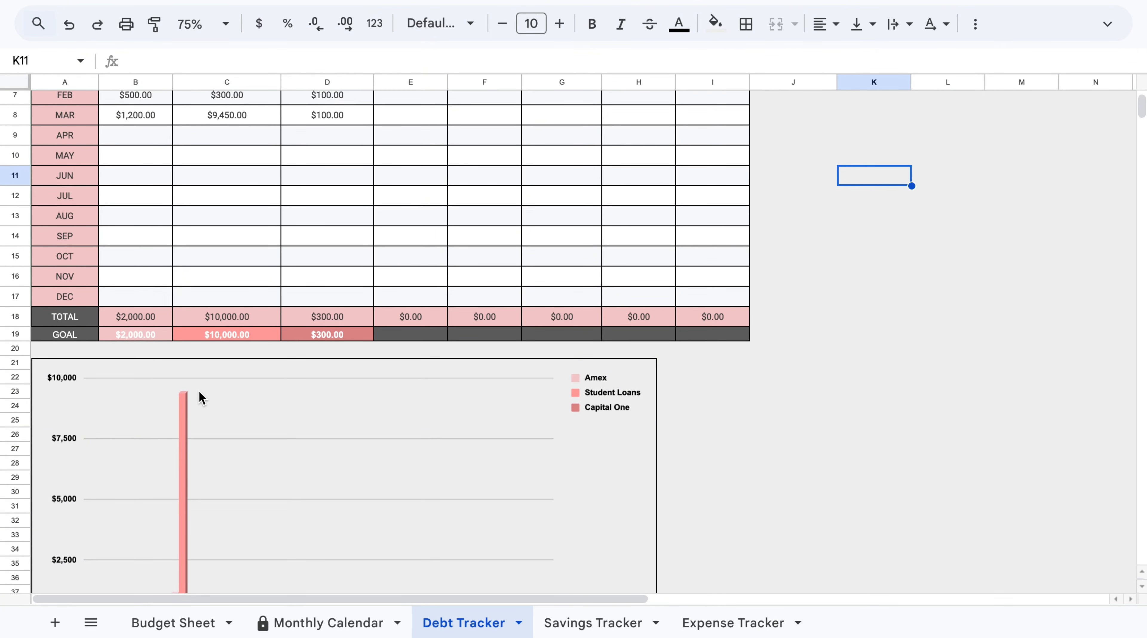
scroll(197, 390, down, 3)
scroll(198, 391, up, 4)
scroll(199, 391, up, 2)
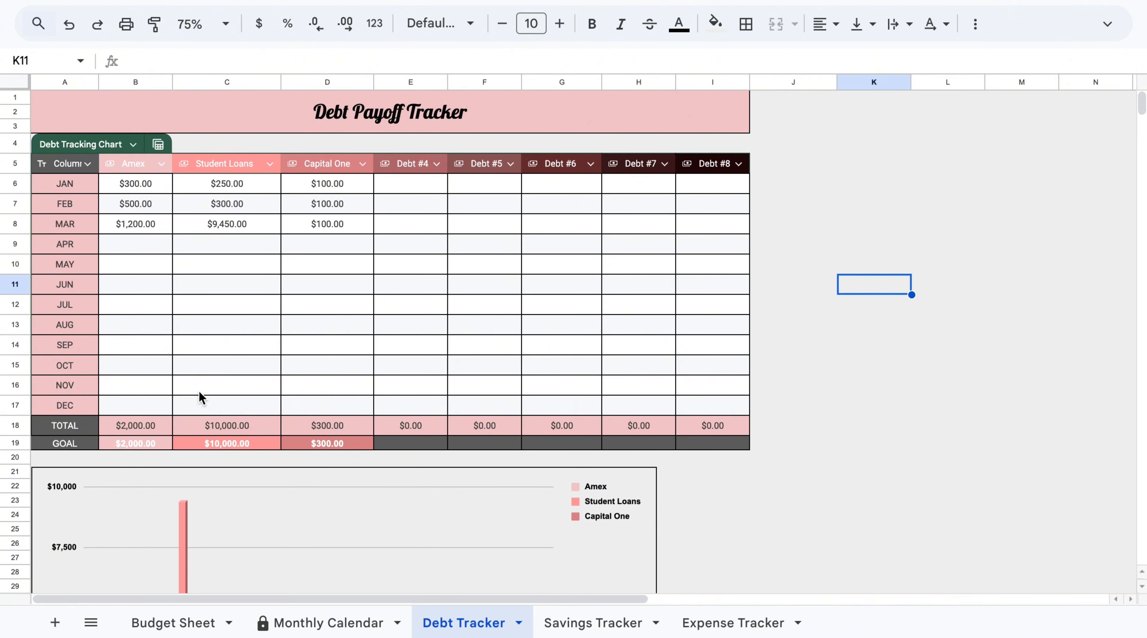
Review the Savings Tracker table and its savings chart.
scroll(199, 391, down, 5)
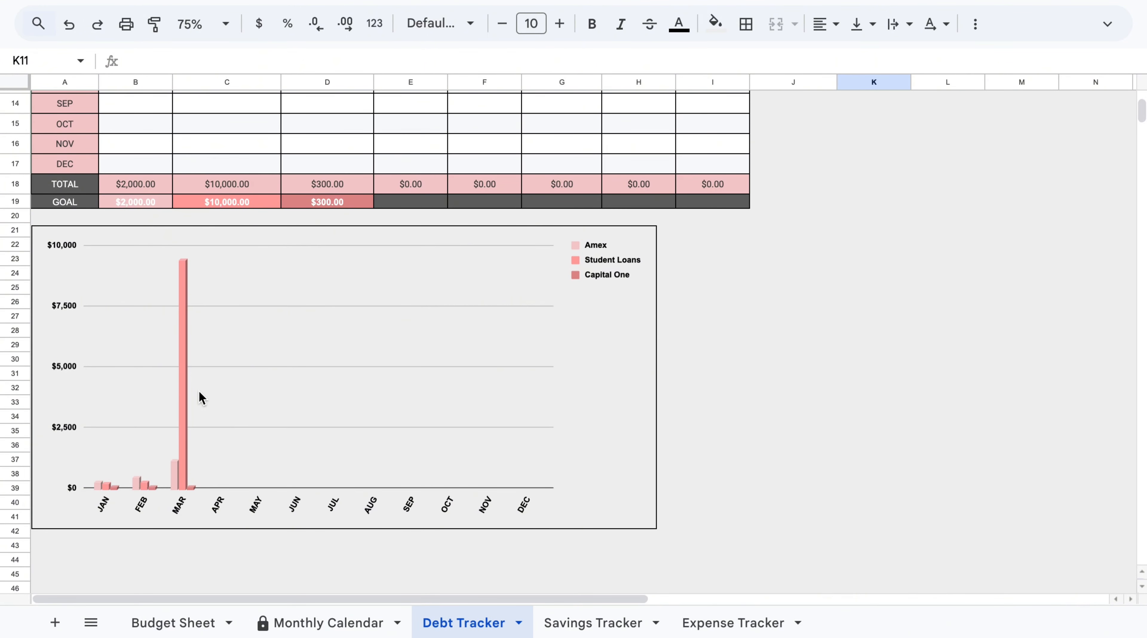
scroll(198, 393, up, 5)
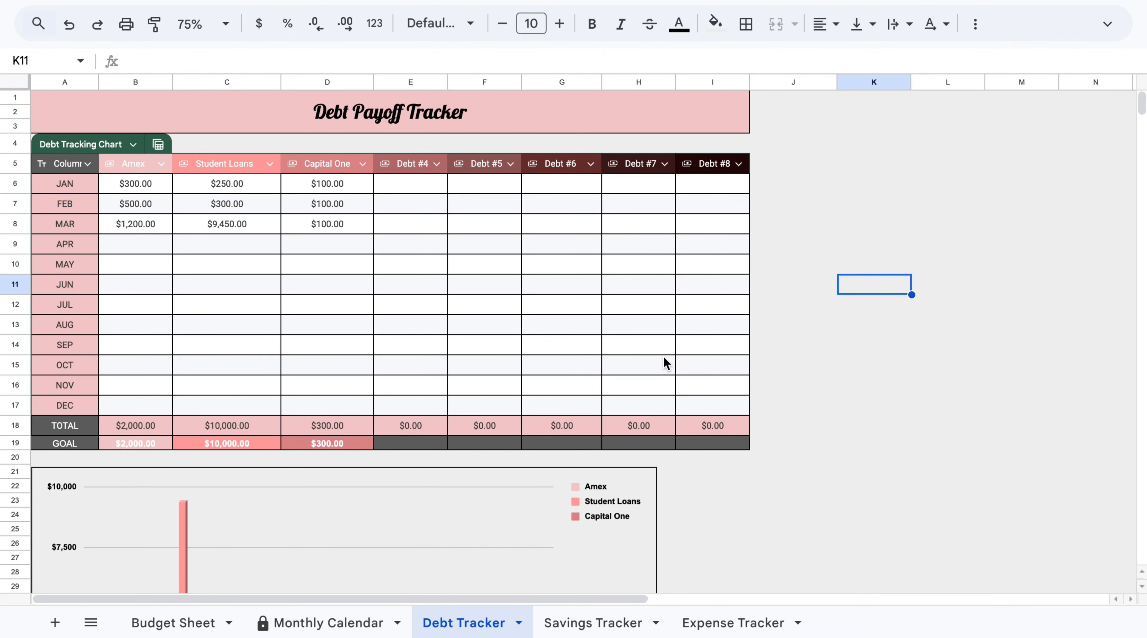
click(594, 623)
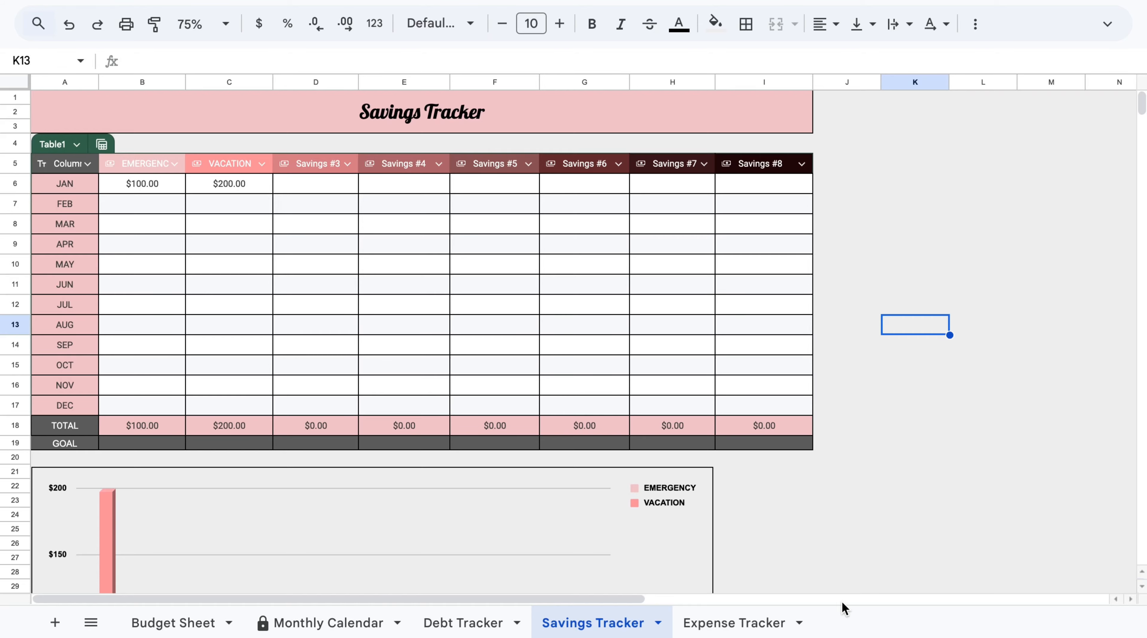
scroll(842, 607, down, 10)
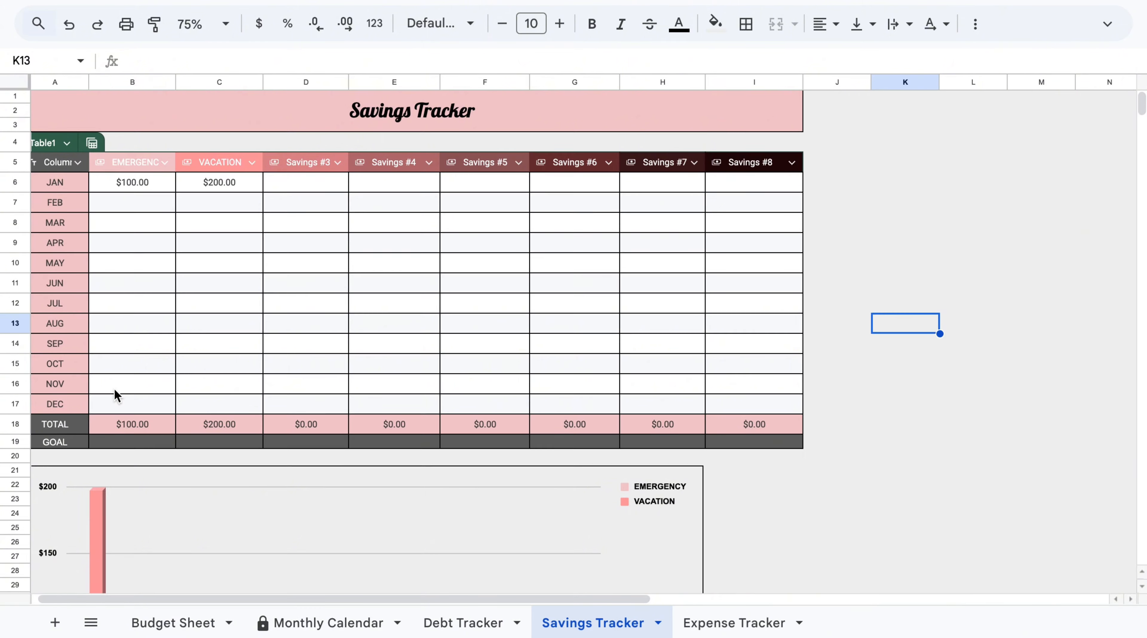
scroll(114, 389, down, 4)
scroll(114, 390, down, 3)
scroll(114, 389, up, 8)
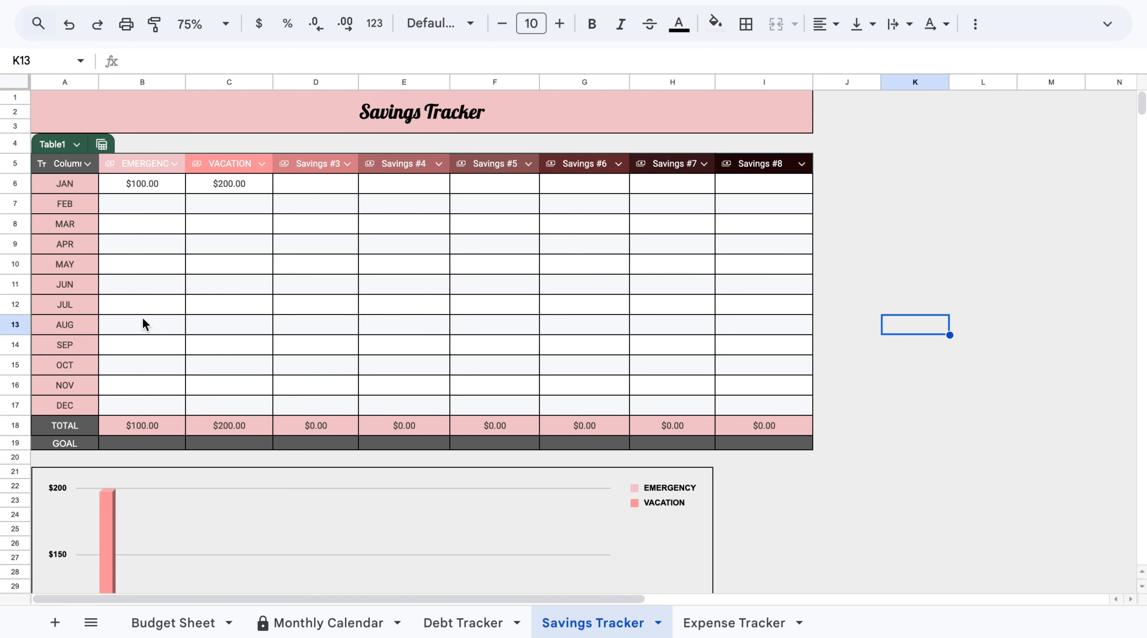
scroll(209, 508, down, 4)
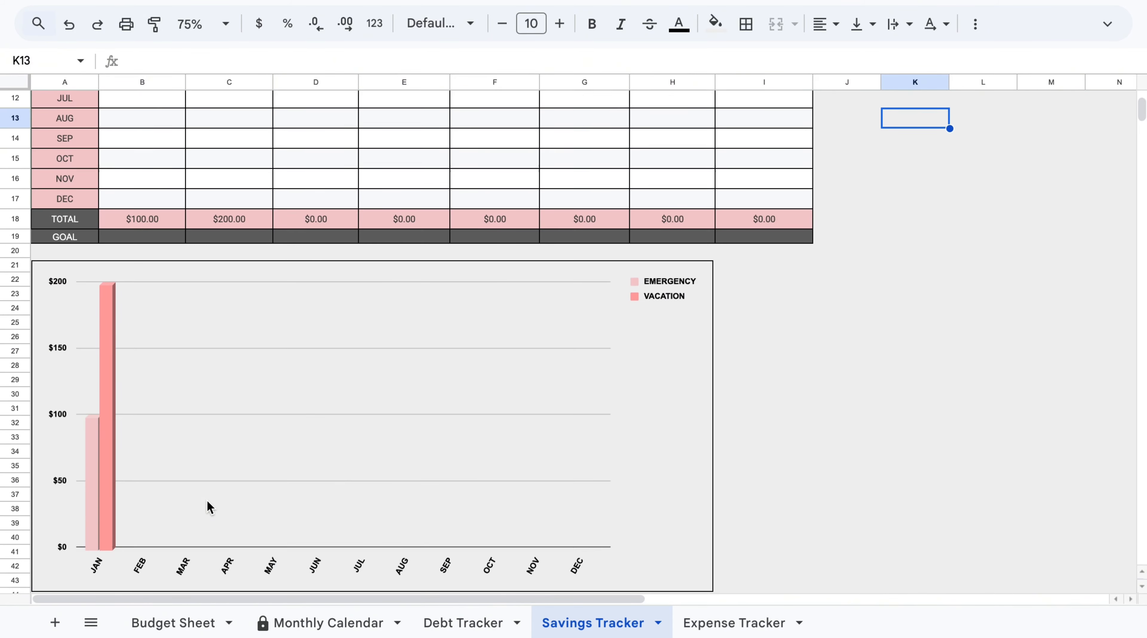
scroll(179, 402, up, 2)
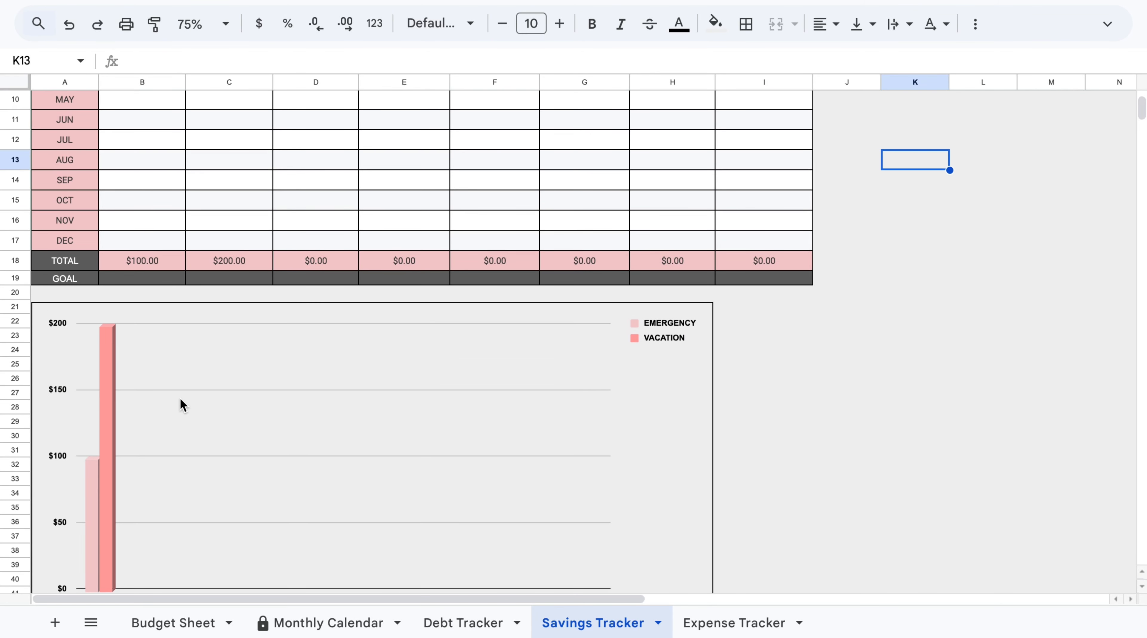
scroll(182, 404, up, 2)
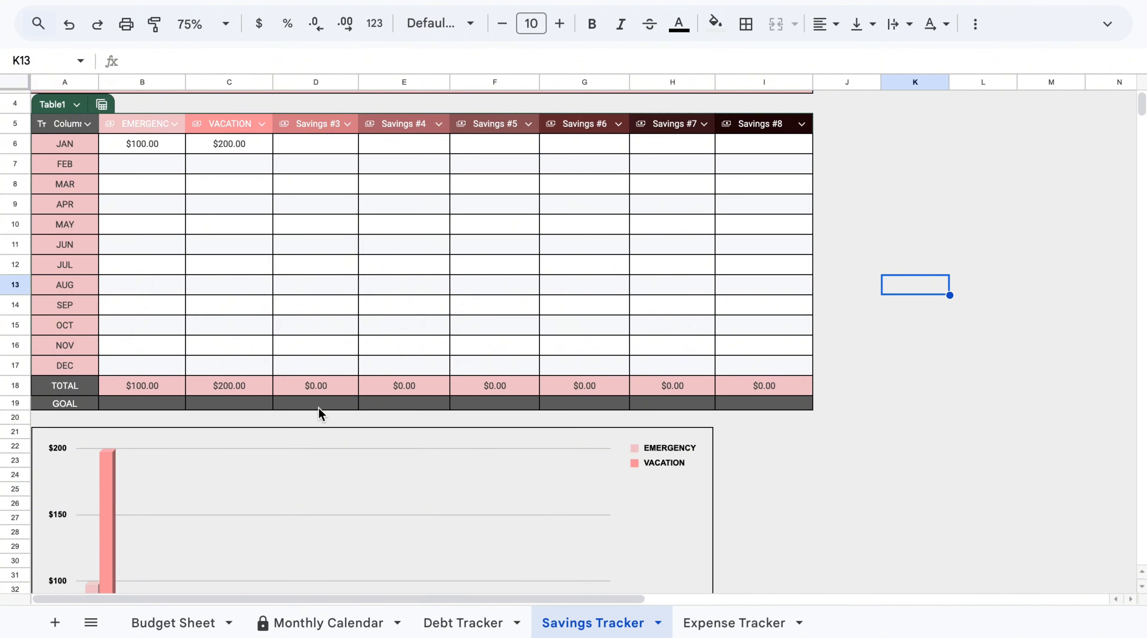
scroll(320, 415, up, 1)
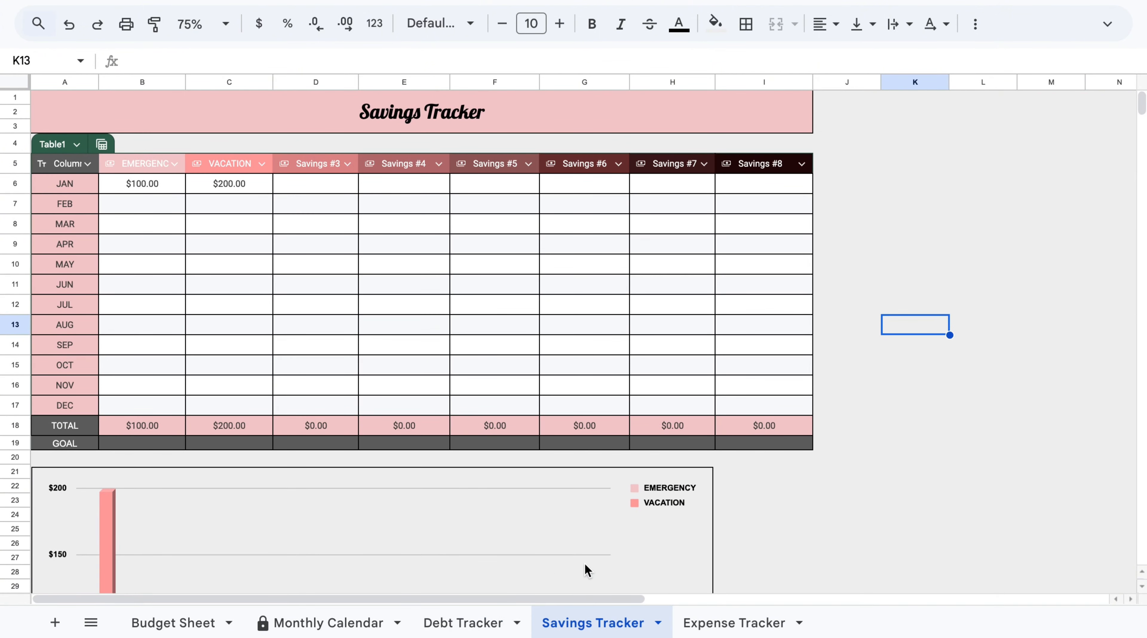
Review the Expense Tracker table and its expense pie chart.
click(748, 624)
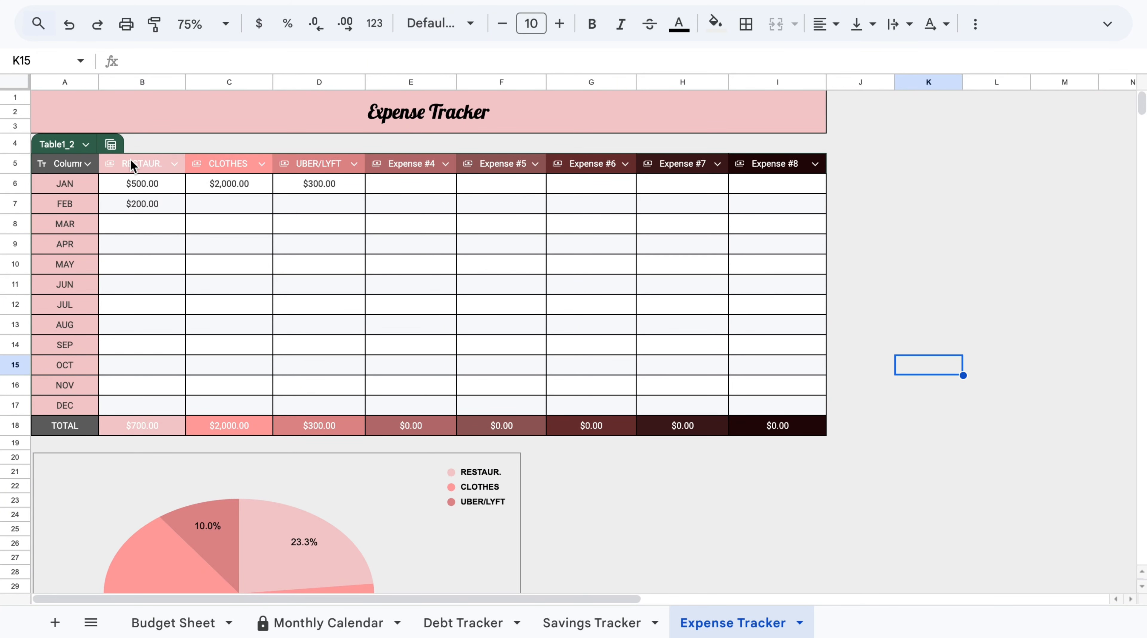
scroll(609, 494, down, 5)
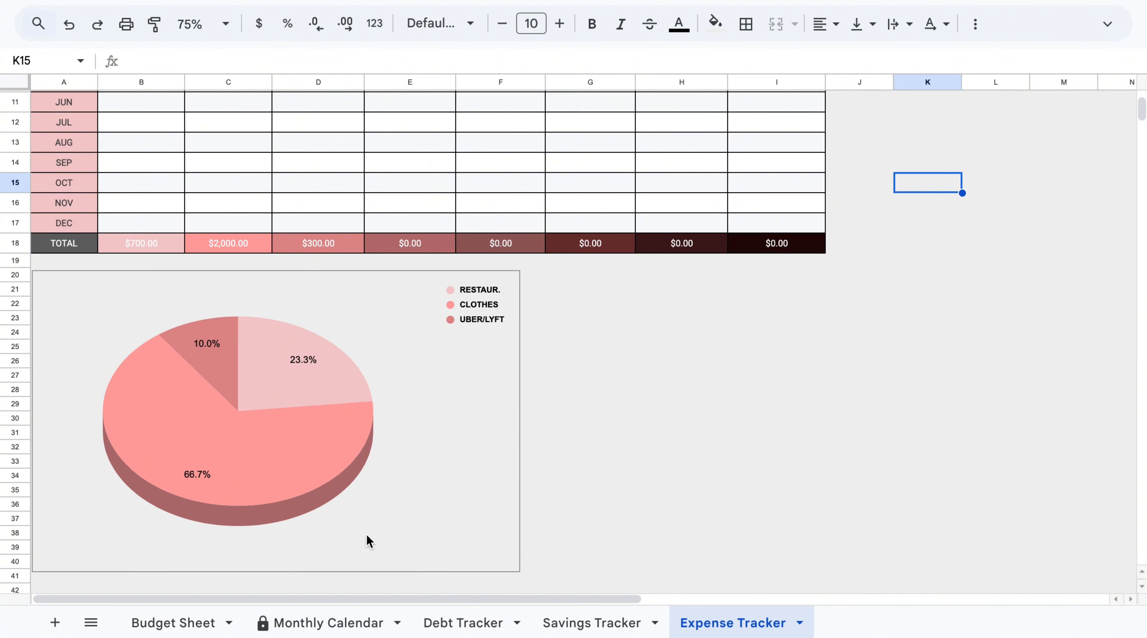
scroll(469, 501, up, 1)
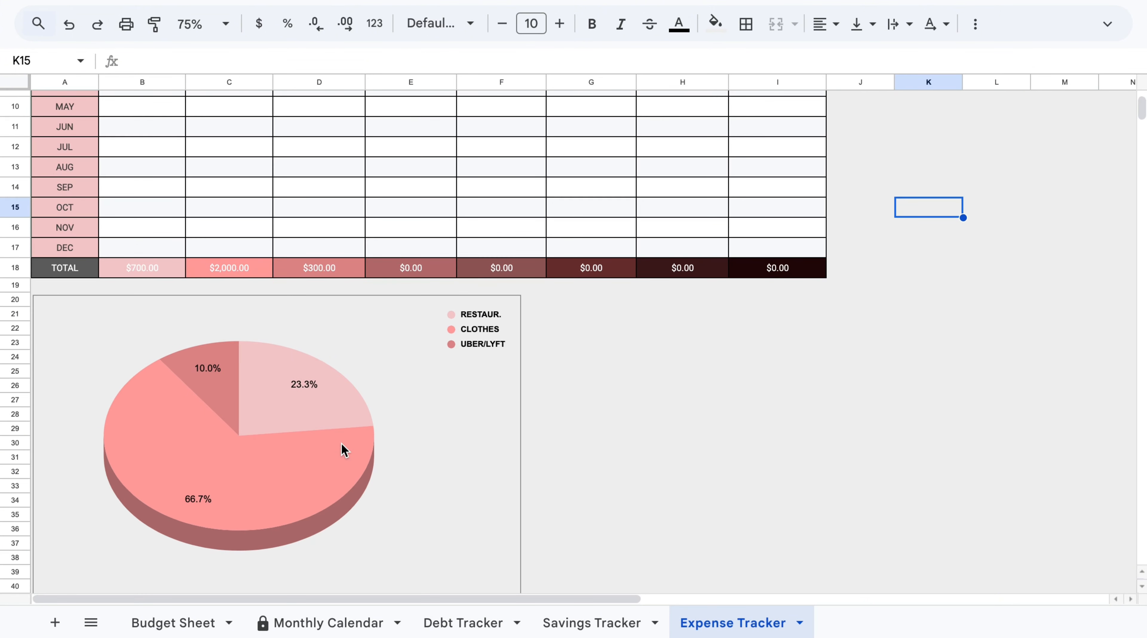
scroll(509, 443, up, 4)
scroll(509, 438, left, 1)
scroll(509, 438, down, 1)
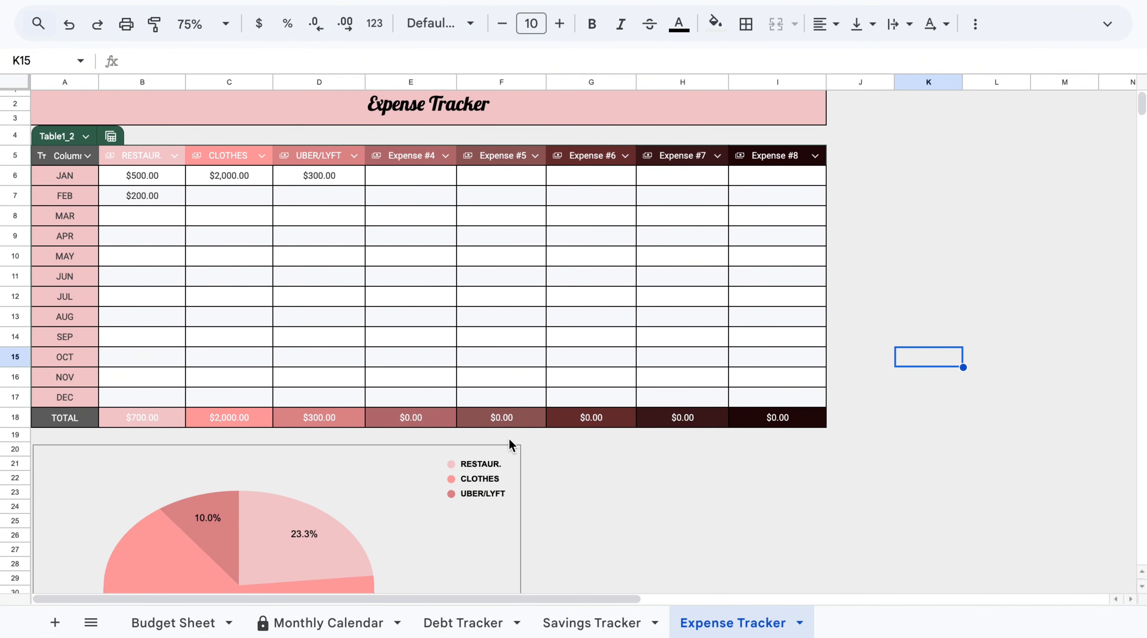
scroll(510, 440, down, 3)
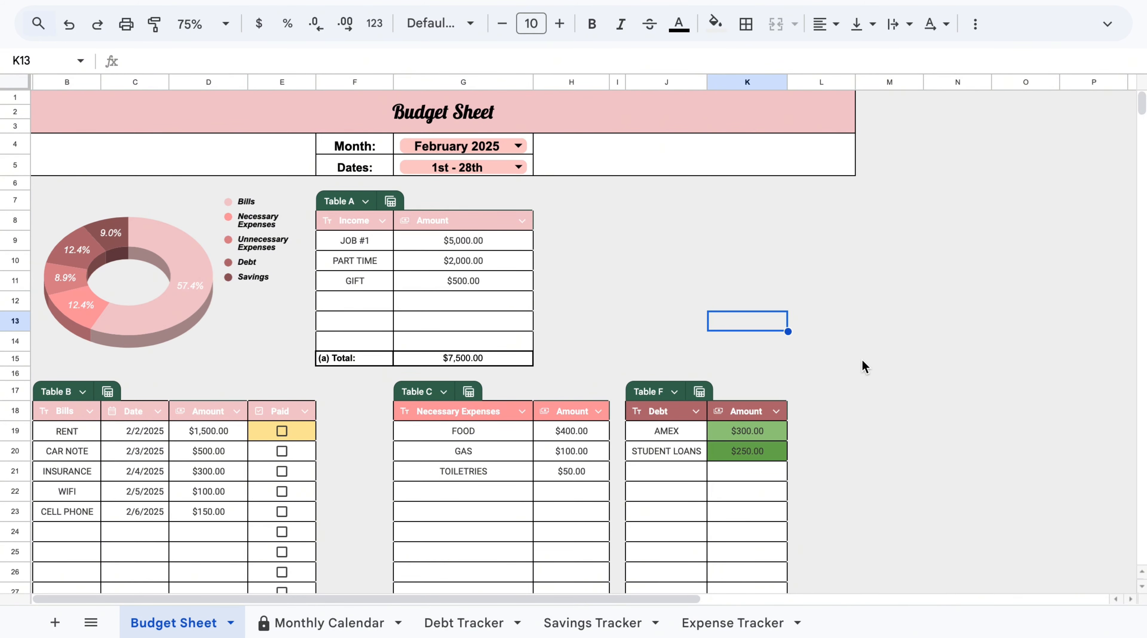
Start downloading the spreadsheet as a PDF (.pdf).
click(126, 23)
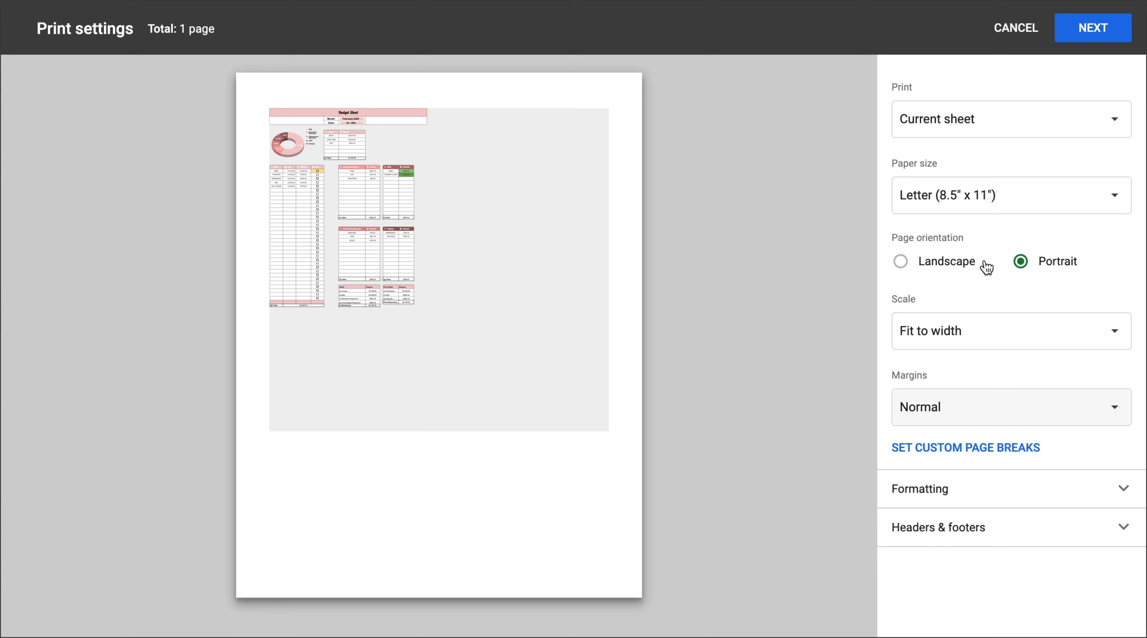
click(1026, 40)
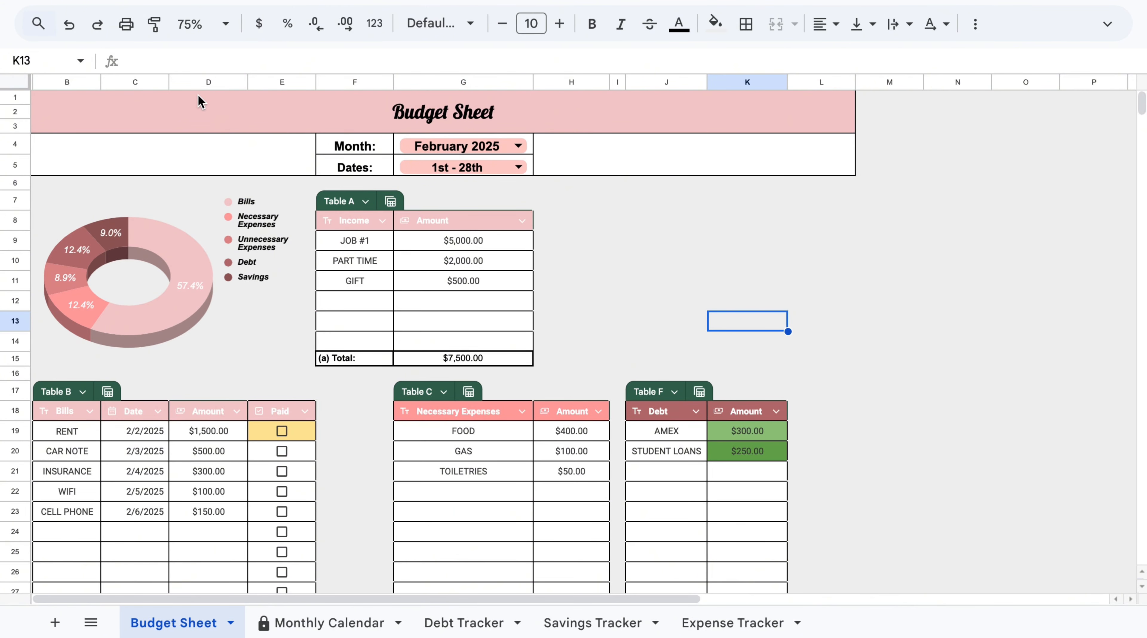
click(1107, 24)
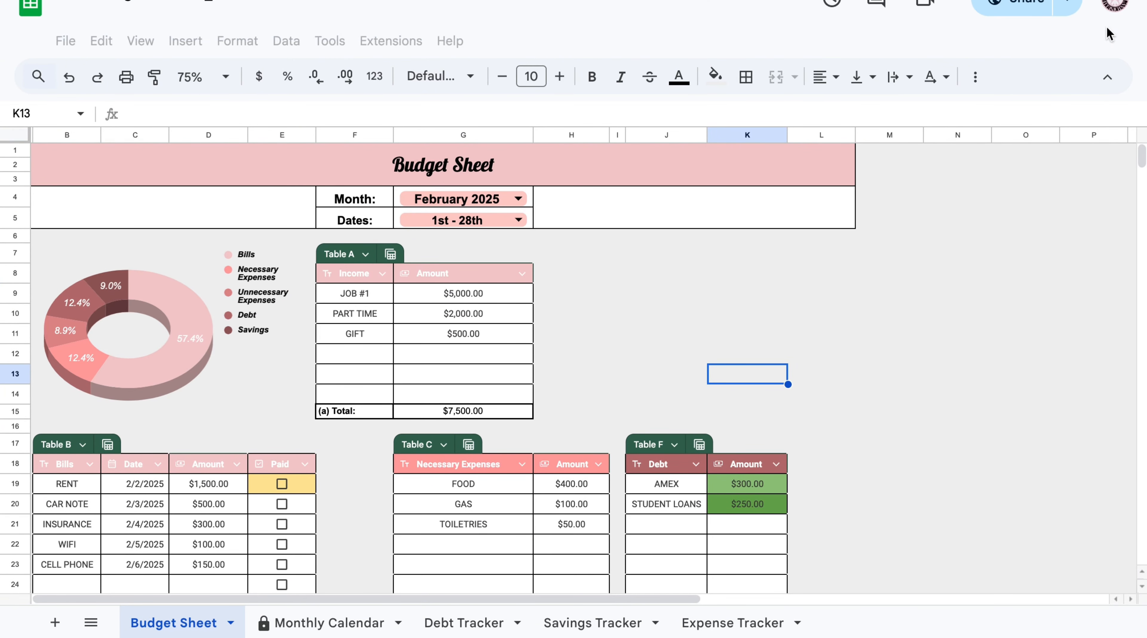
click(66, 45)
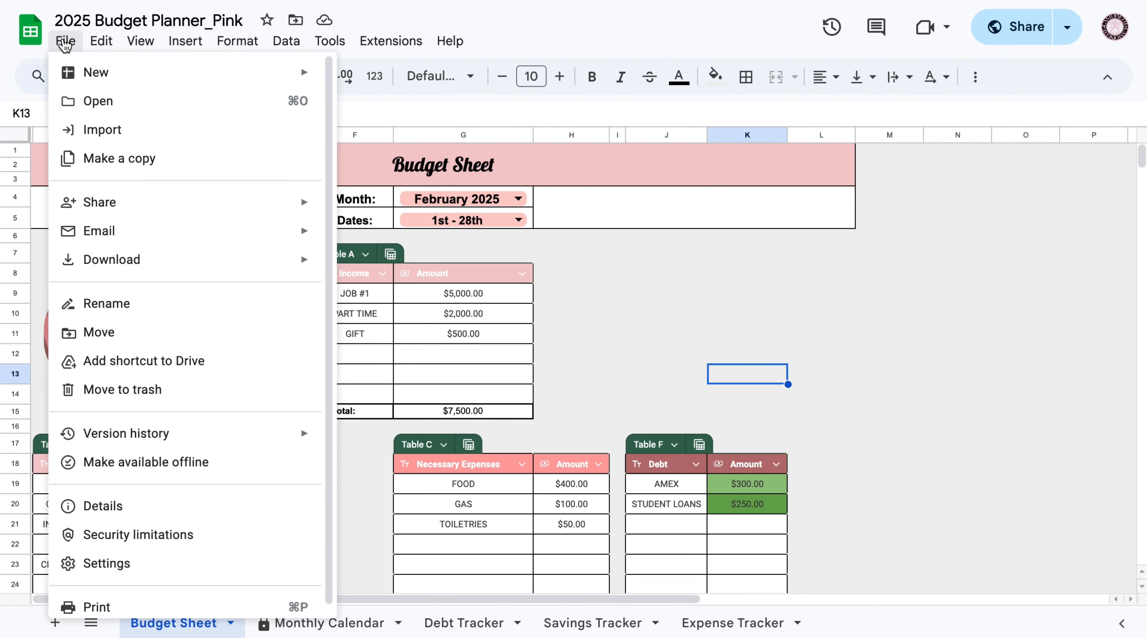
mouse_move(220, 261)
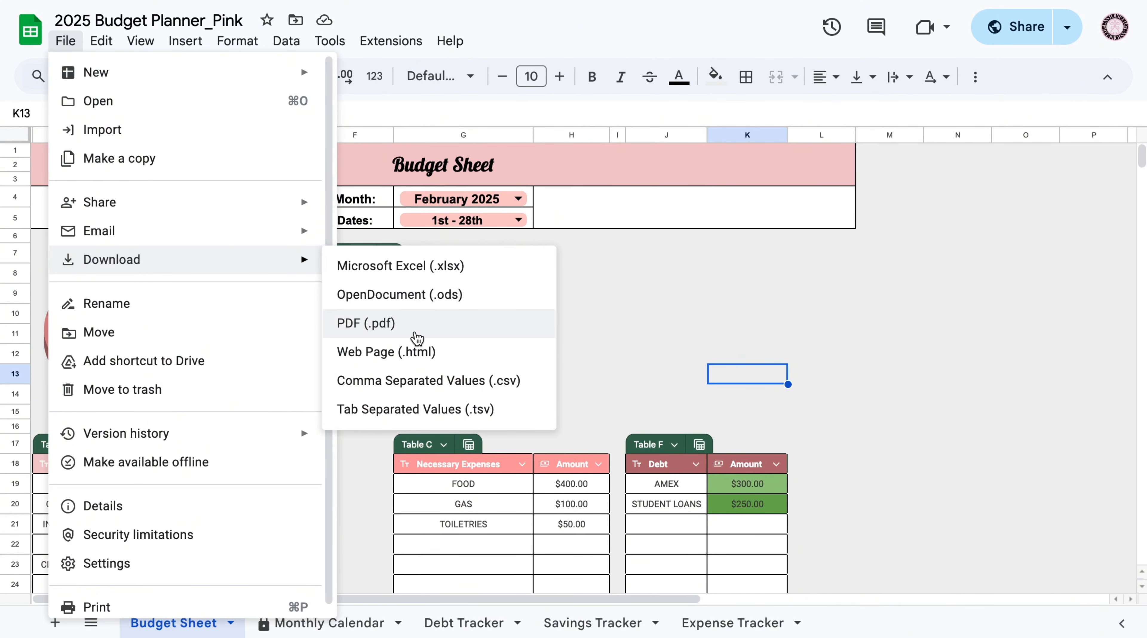
click(418, 338)
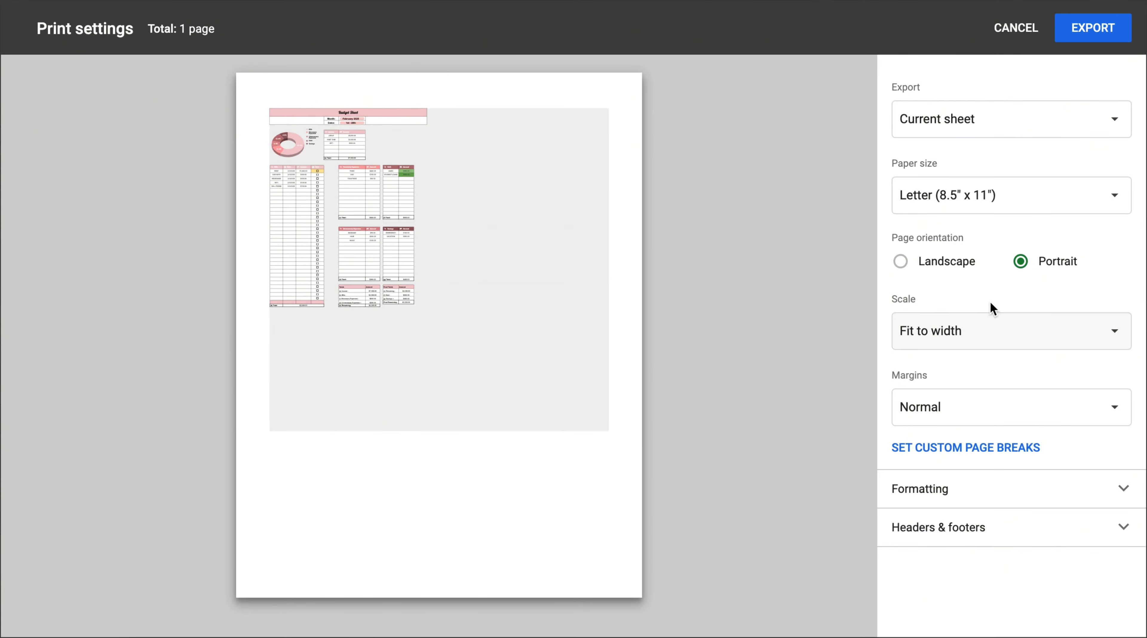
Try the Fit to height scale on the PDF preview and restore Fit to width.
click(1010, 332)
click(934, 360)
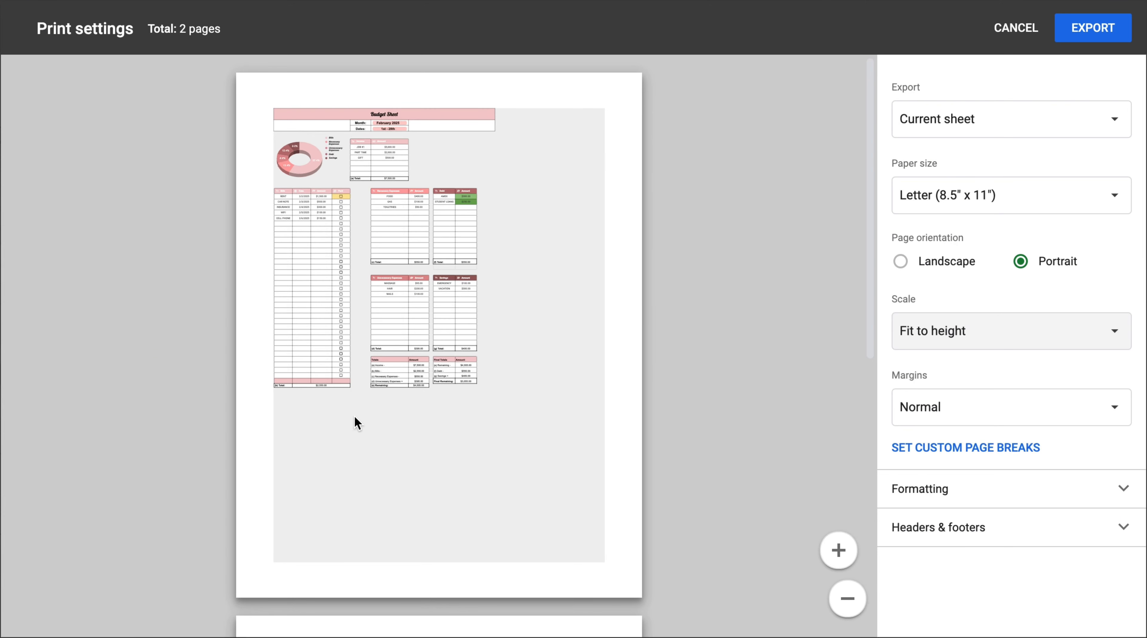
scroll(354, 415, down, 5)
scroll(354, 417, down, 1)
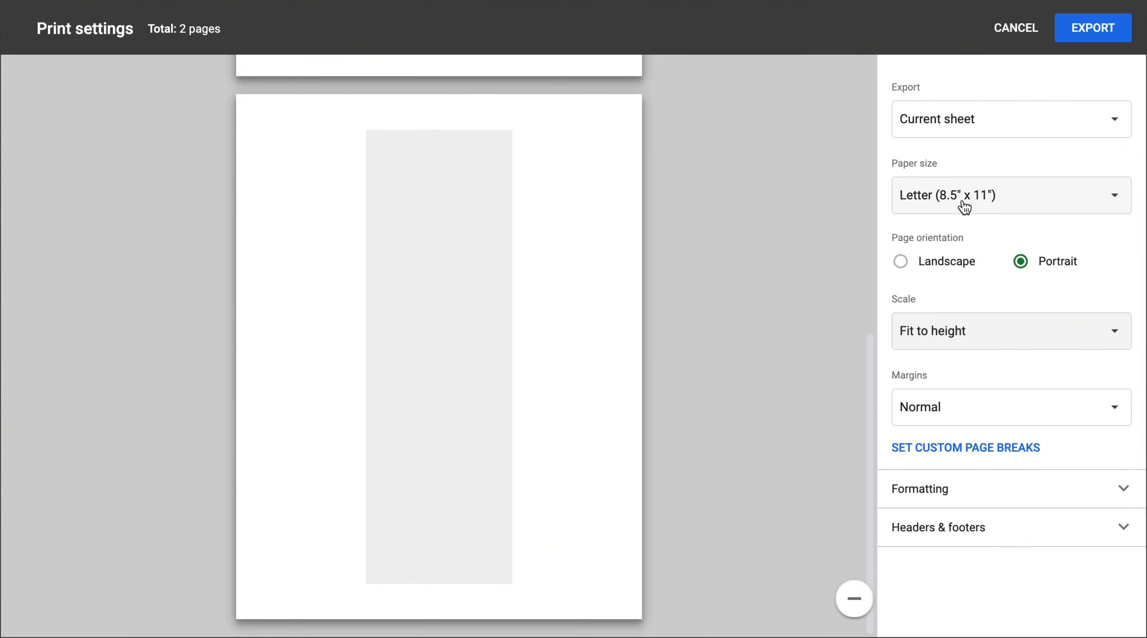
click(906, 332)
click(988, 302)
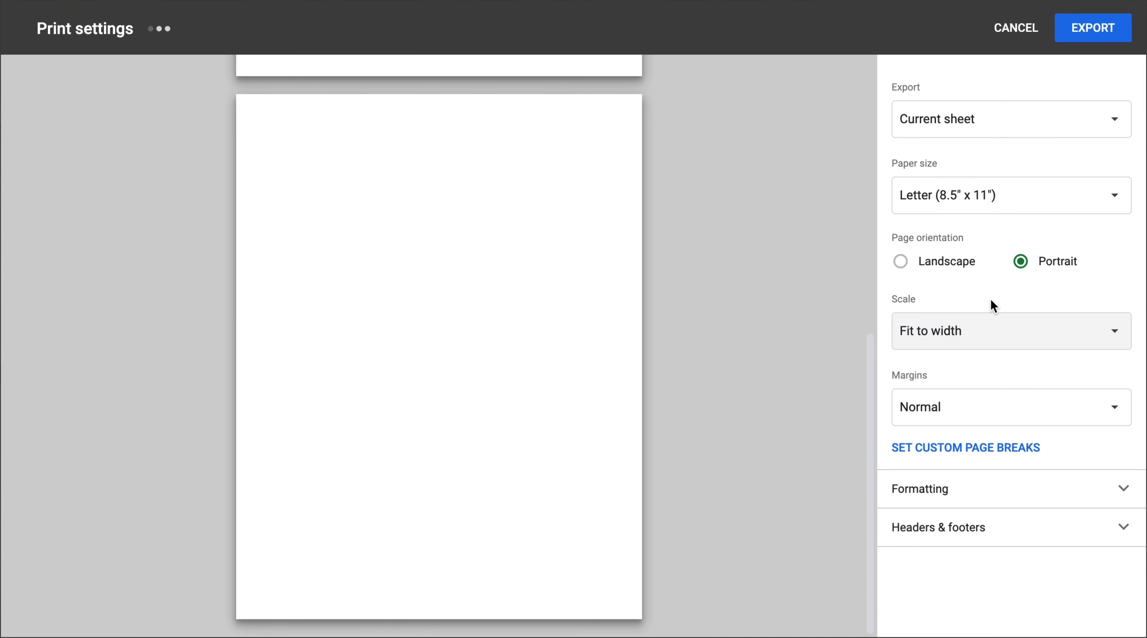
Export the whole workbook, all sheets, as a PDF.
click(999, 123)
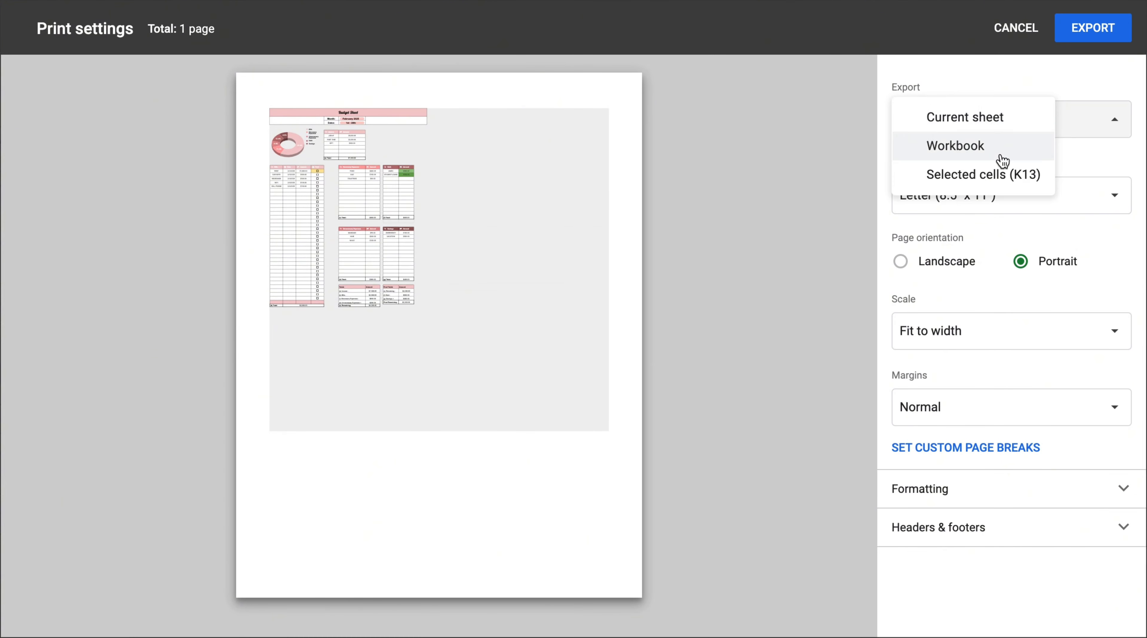
click(1000, 152)
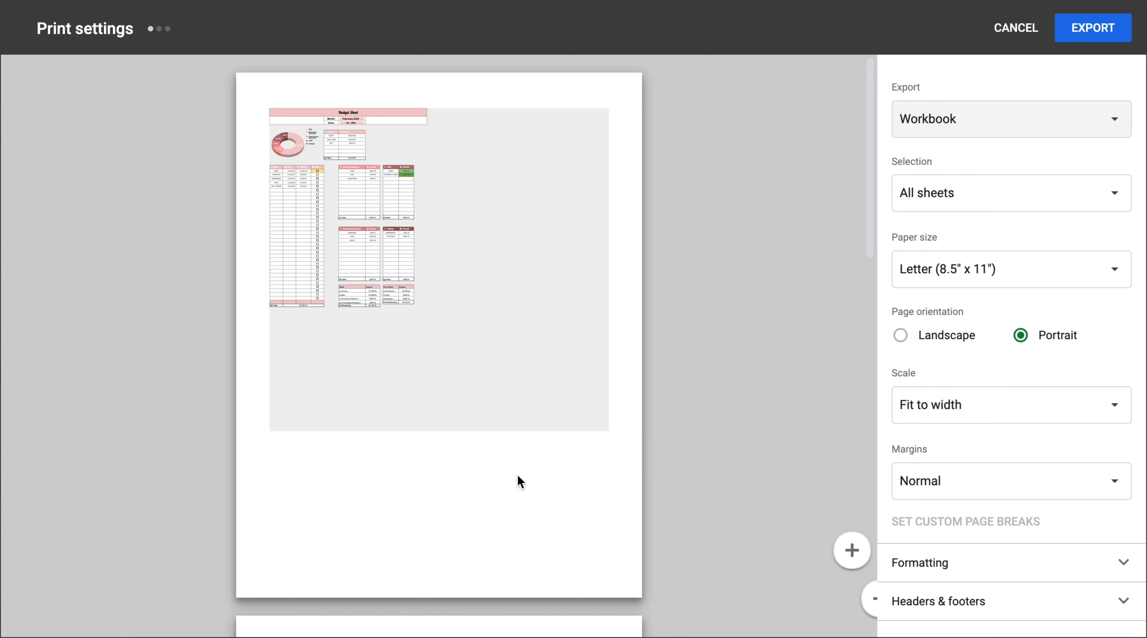
scroll(437, 561, down, 10)
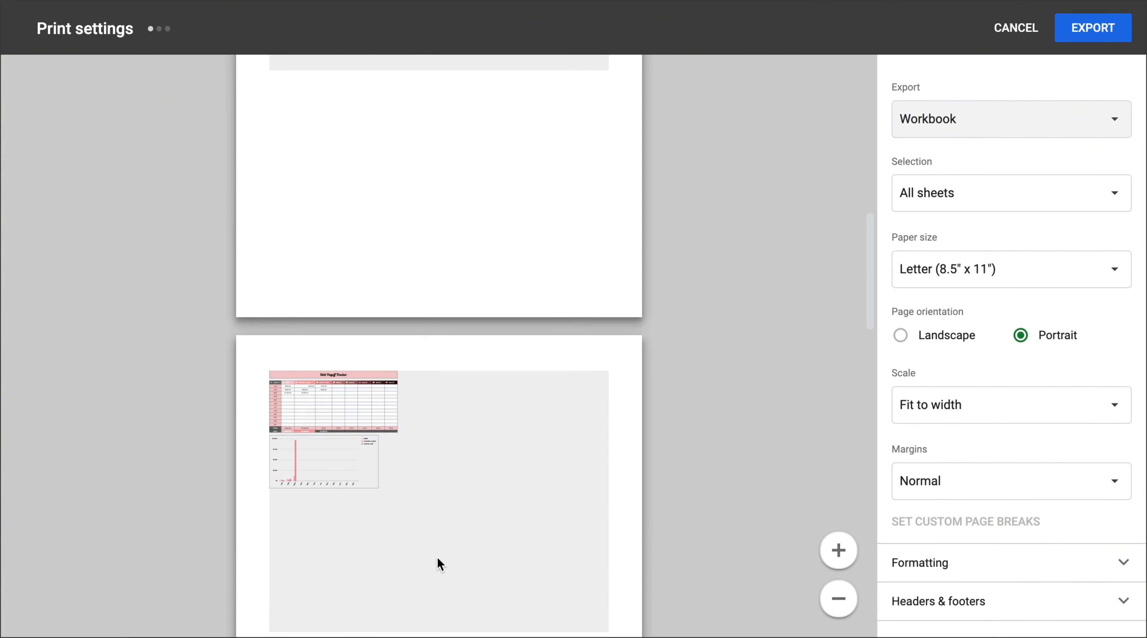
scroll(437, 559, down, 12)
scroll(440, 564, down, 15)
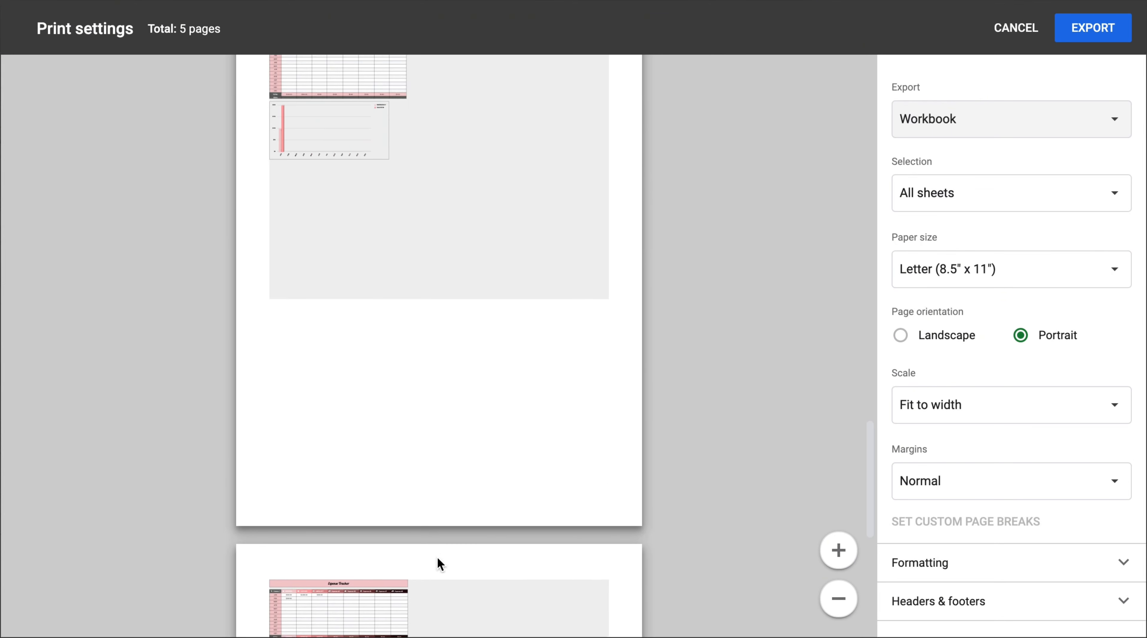
click(1093, 28)
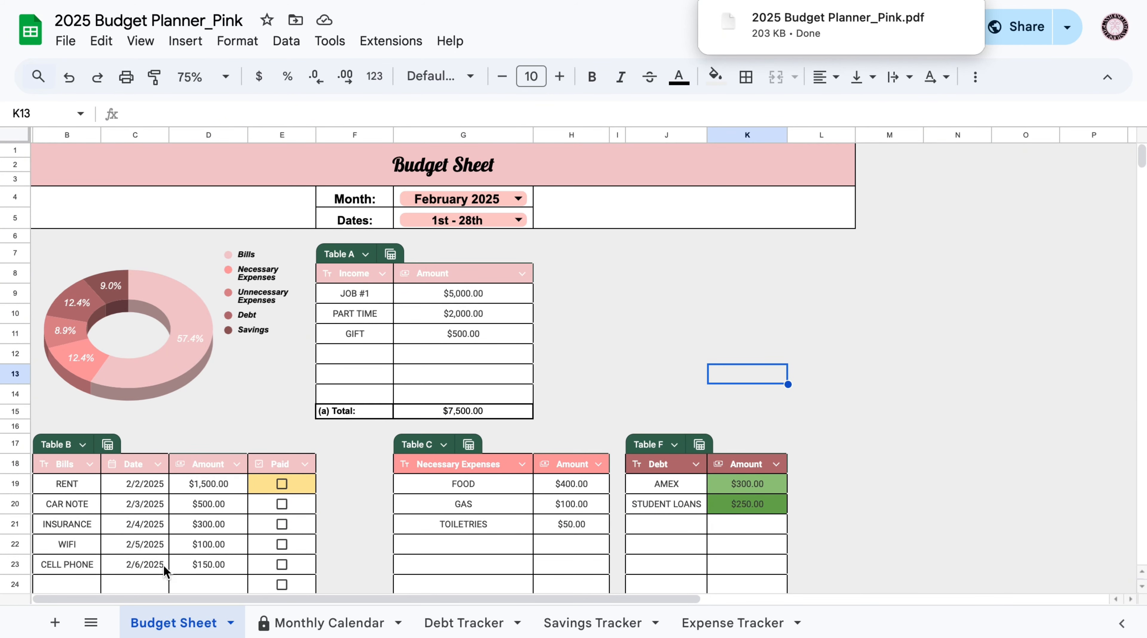
Look through the Monthly Calendar, tracker sheets and Budget Sheet.
click(328, 621)
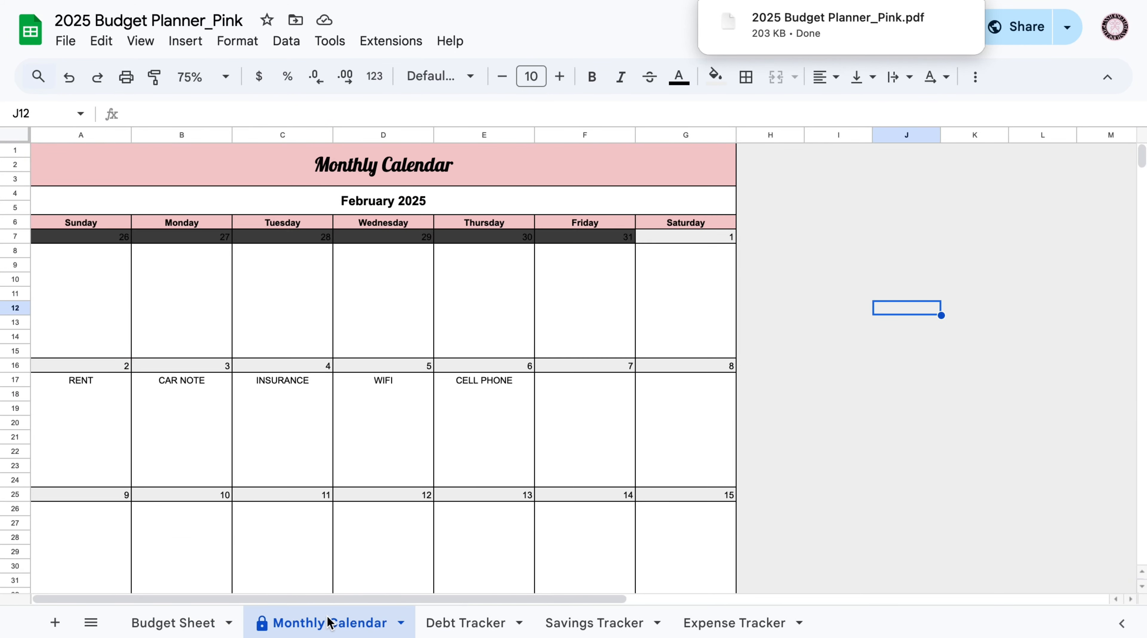
click(467, 624)
scroll(425, 502, down, 7)
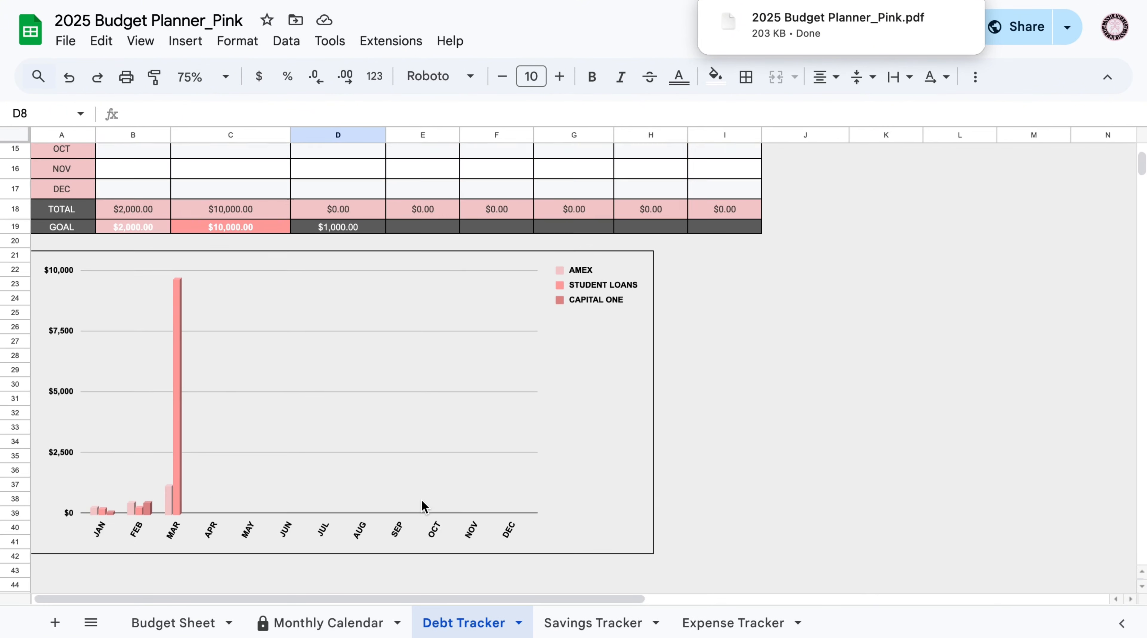
scroll(425, 507, up, 7)
click(595, 624)
scroll(559, 424, down, 2)
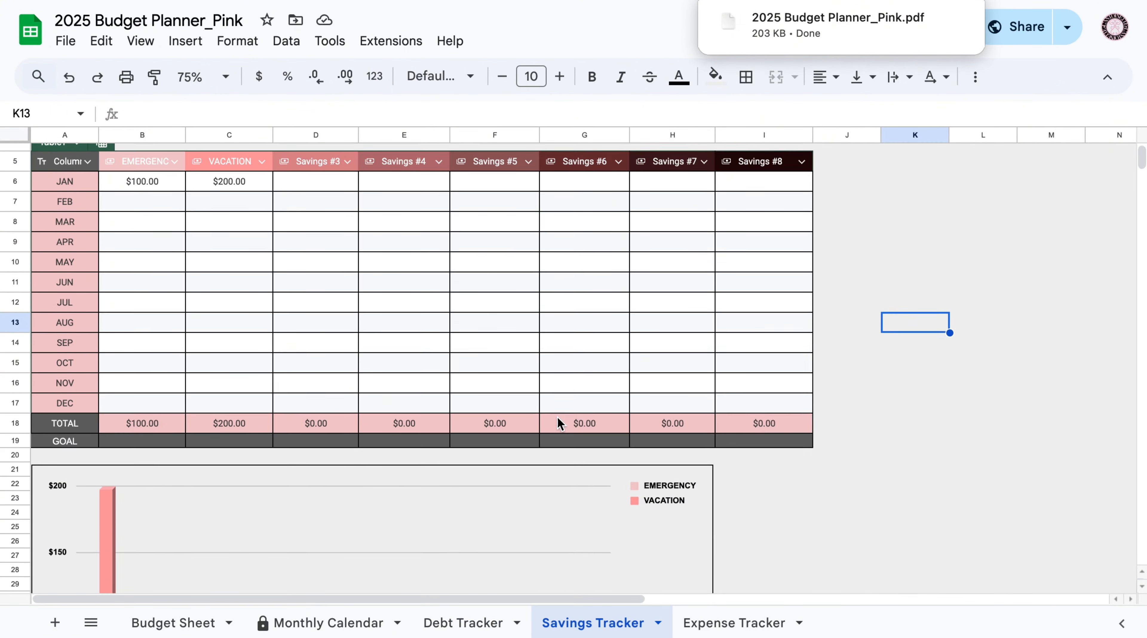
scroll(558, 422, down, 5)
scroll(558, 422, up, 6)
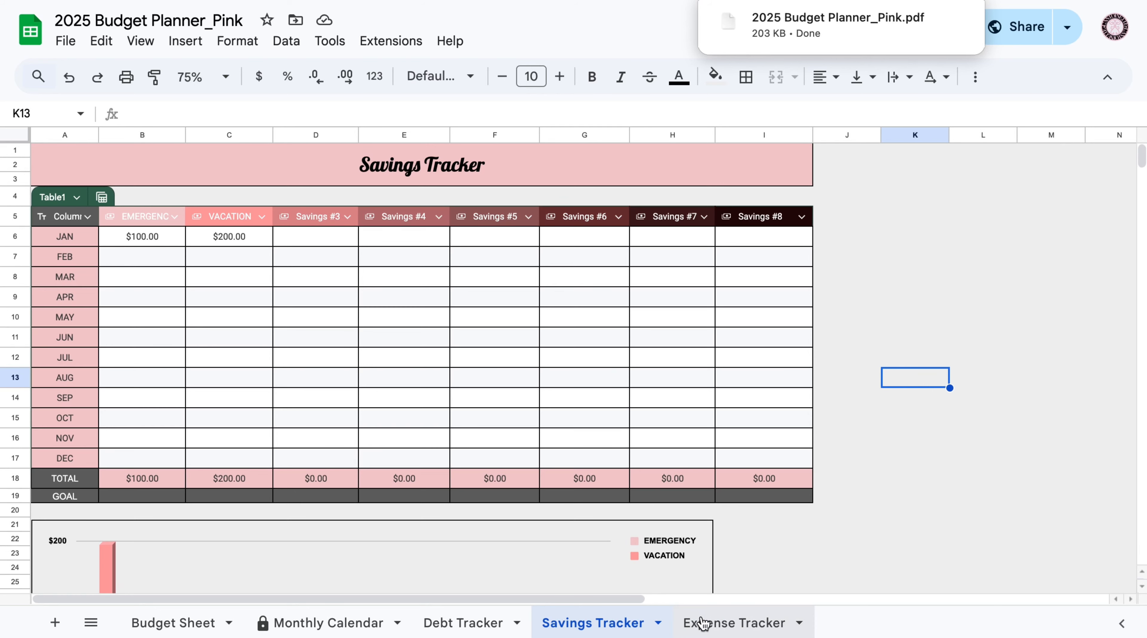
click(705, 624)
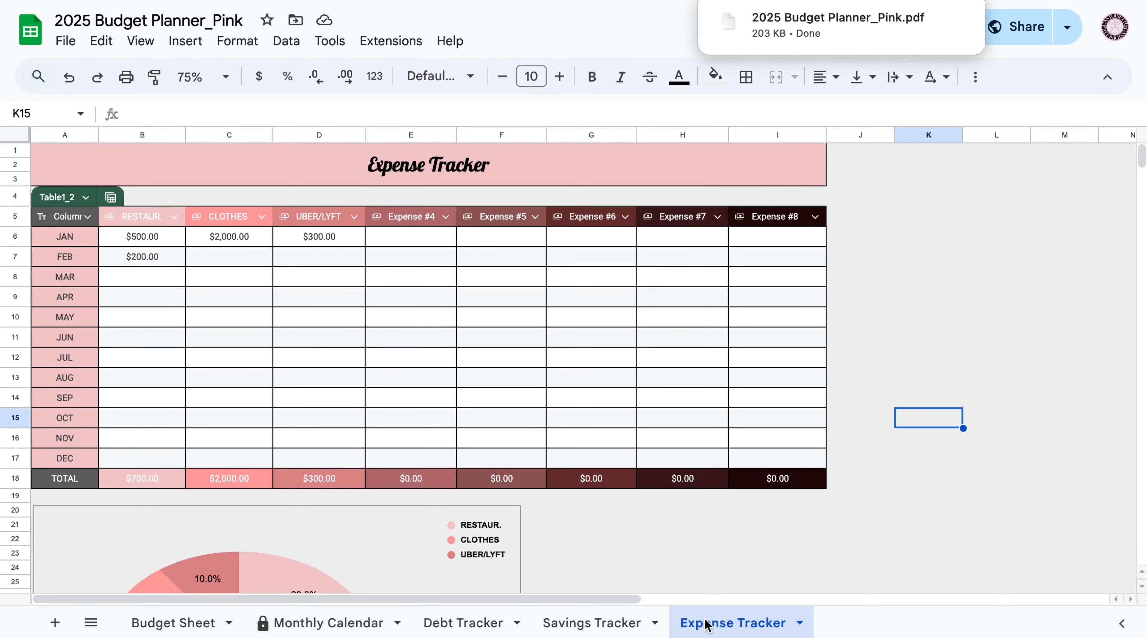
click(186, 622)
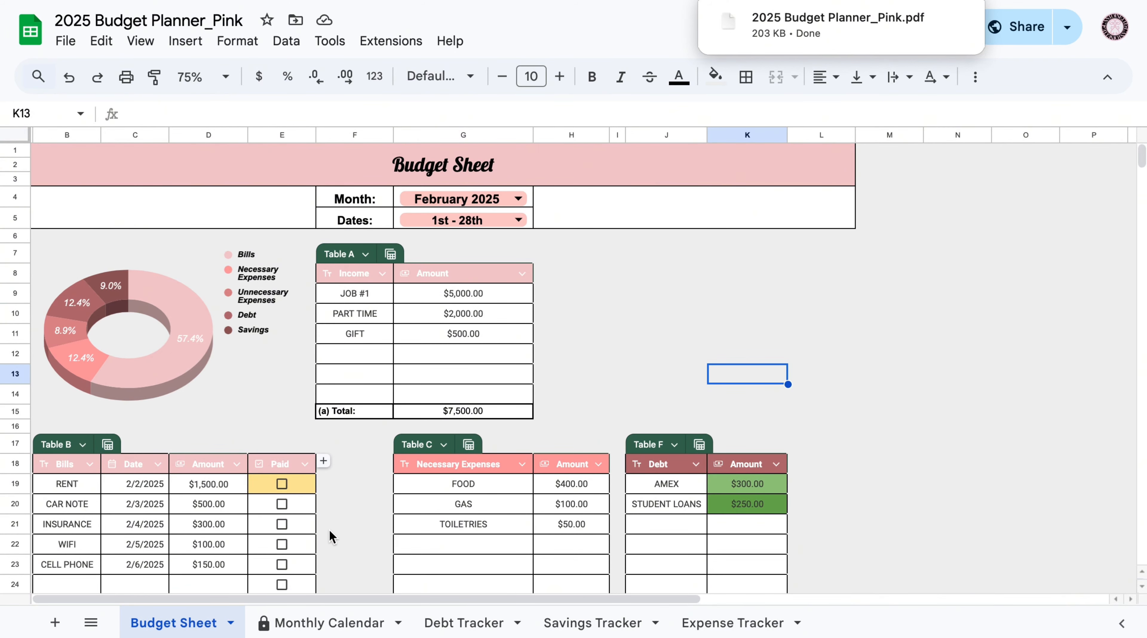
scroll(330, 536, down, 10)
scroll(330, 536, up, 10)
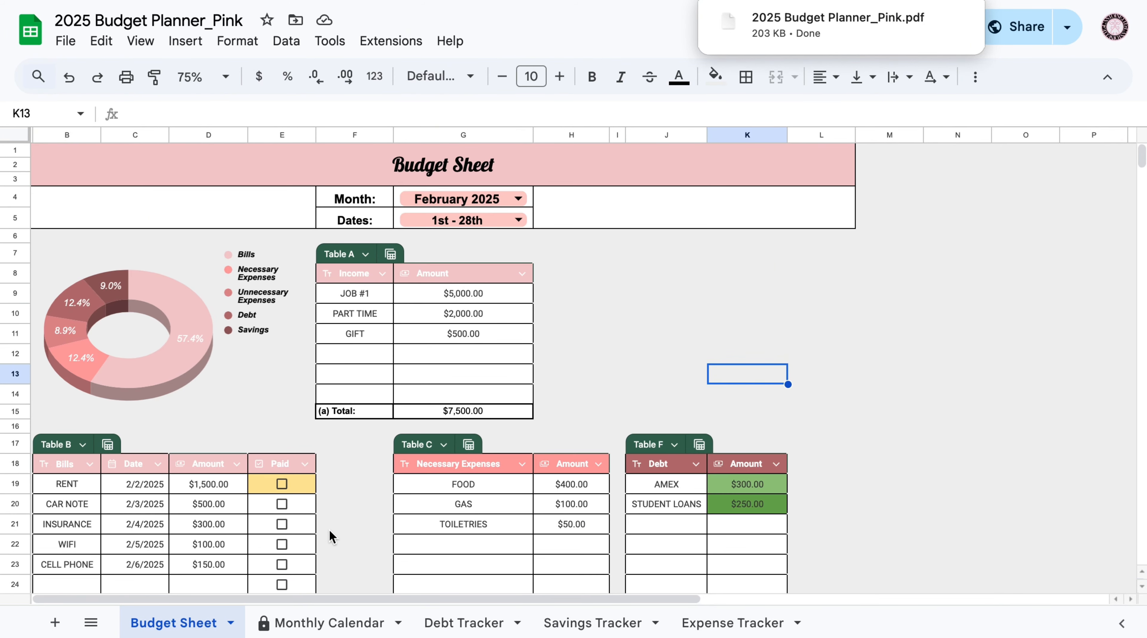